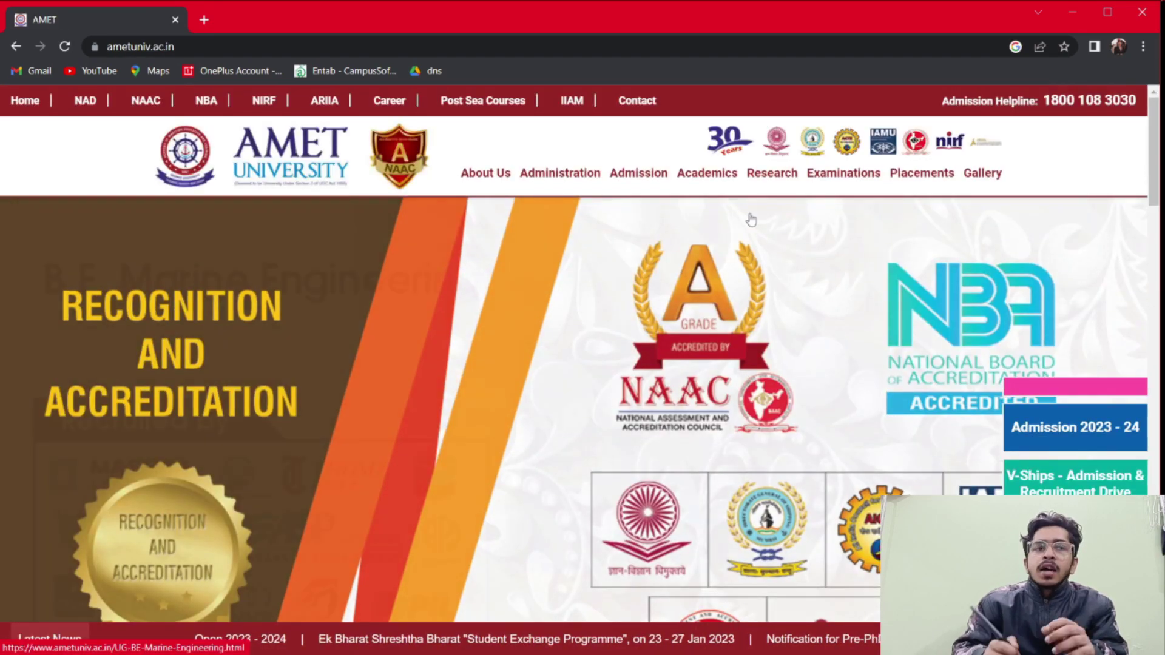
Go from Admission Enquiry to Application Forms and open the Under Graduate online application in a new tab
scroll(751, 219, down, 10)
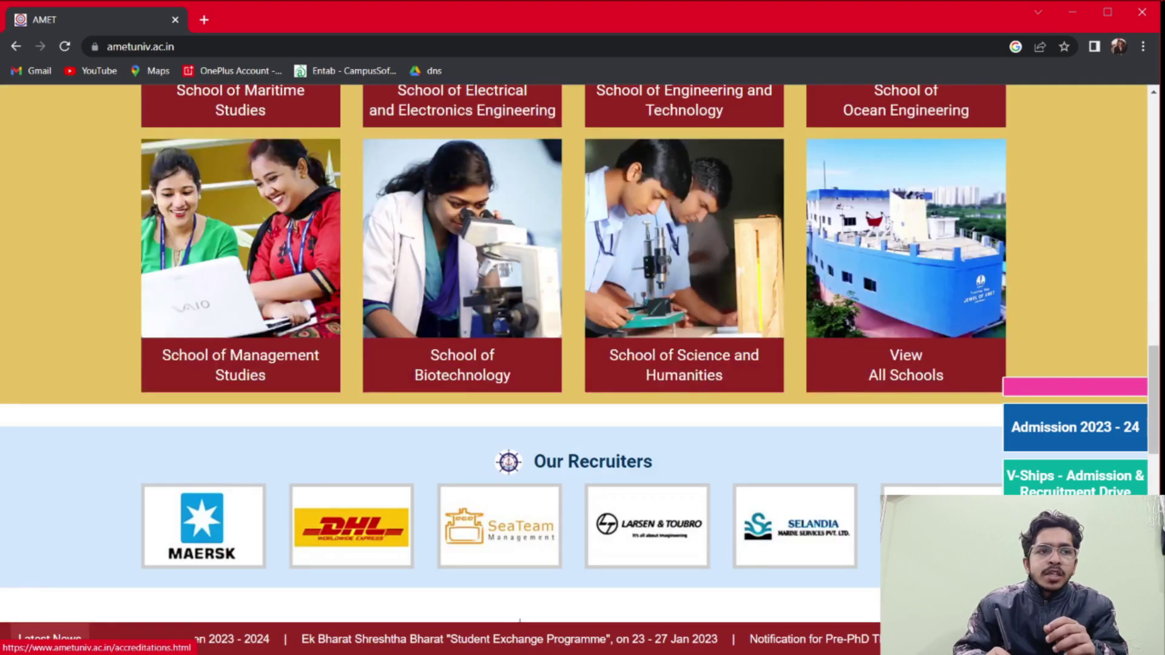
scroll(751, 219, up, 5)
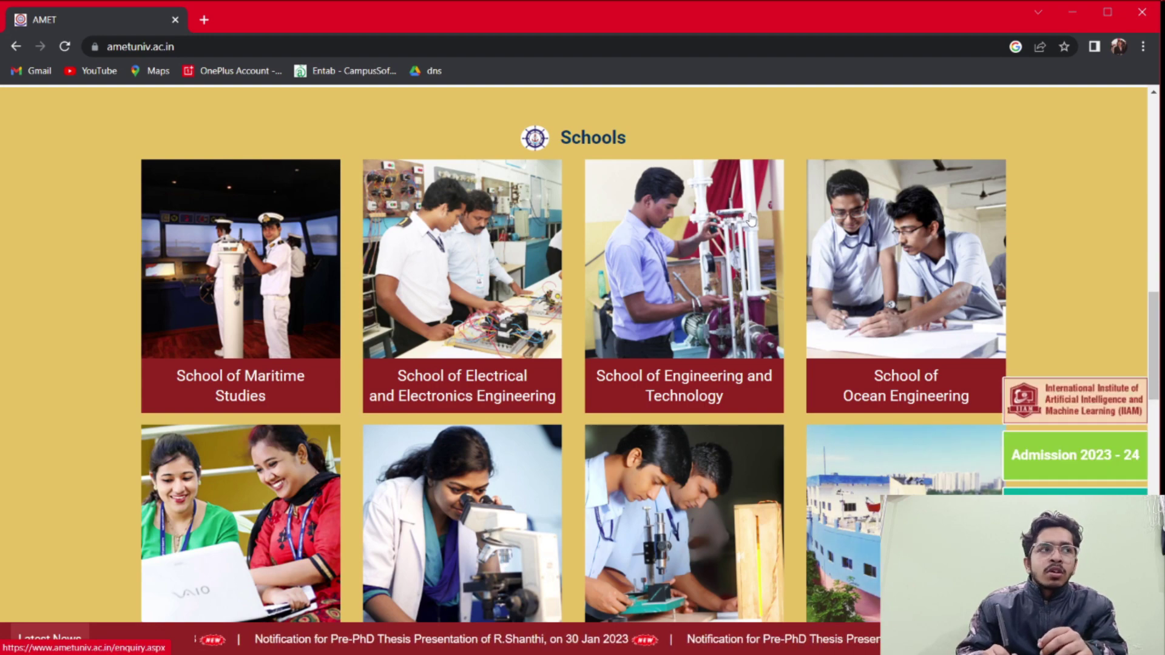
click(751, 220)
scroll(751, 219, down, 4)
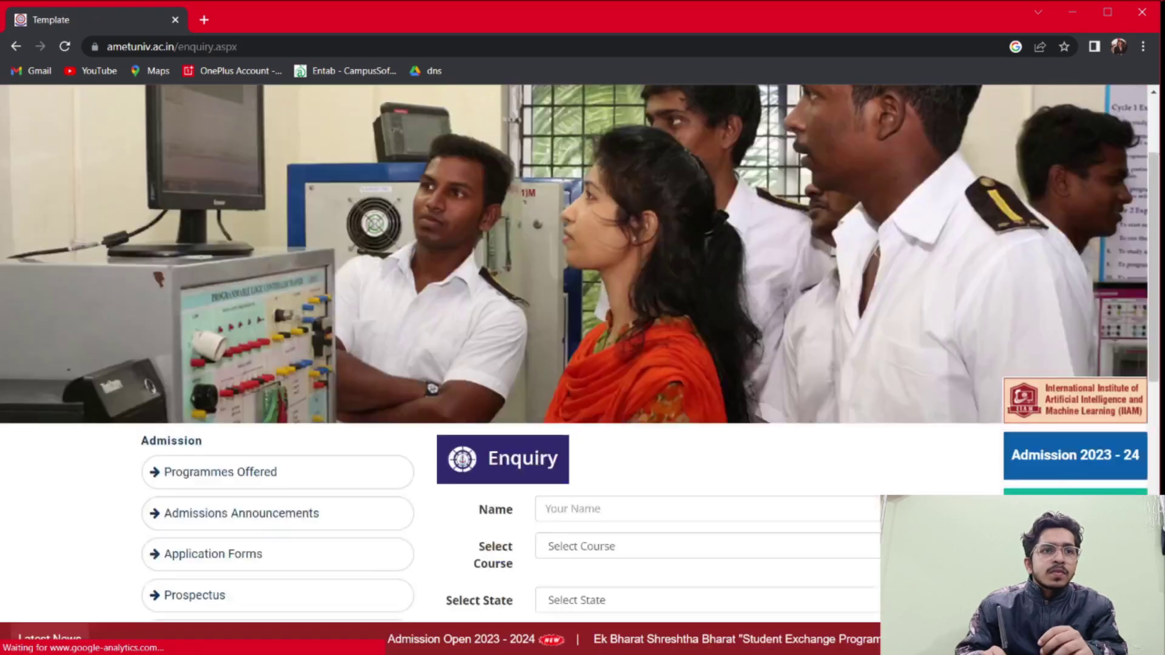
scroll(751, 214, down, 1)
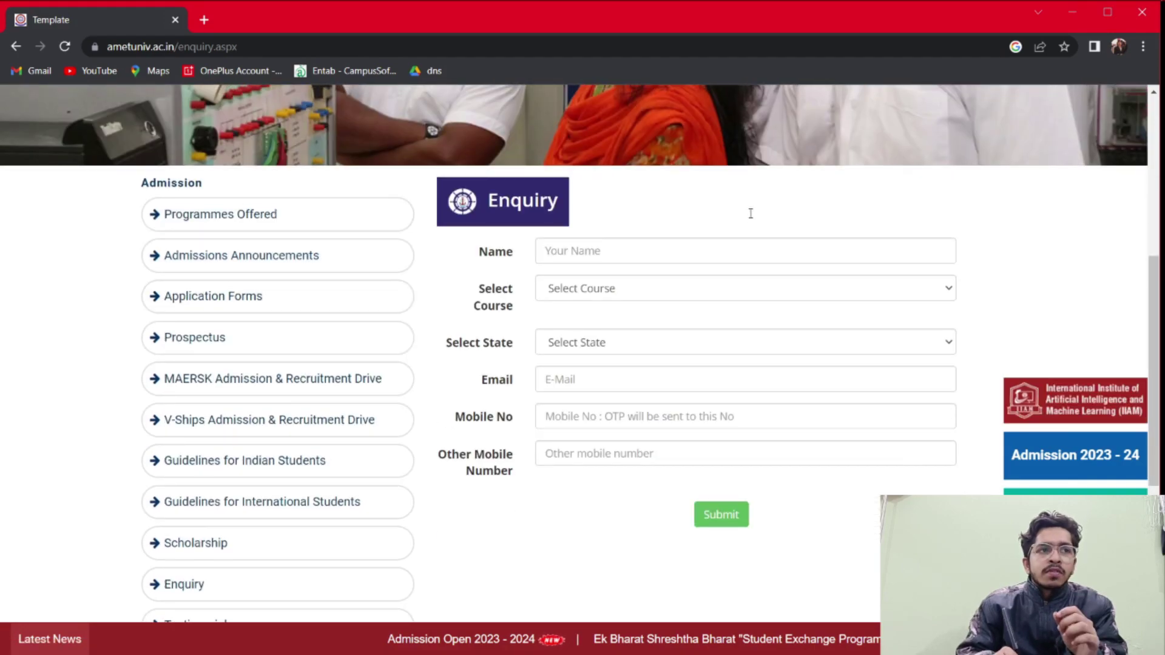
key(Tab)
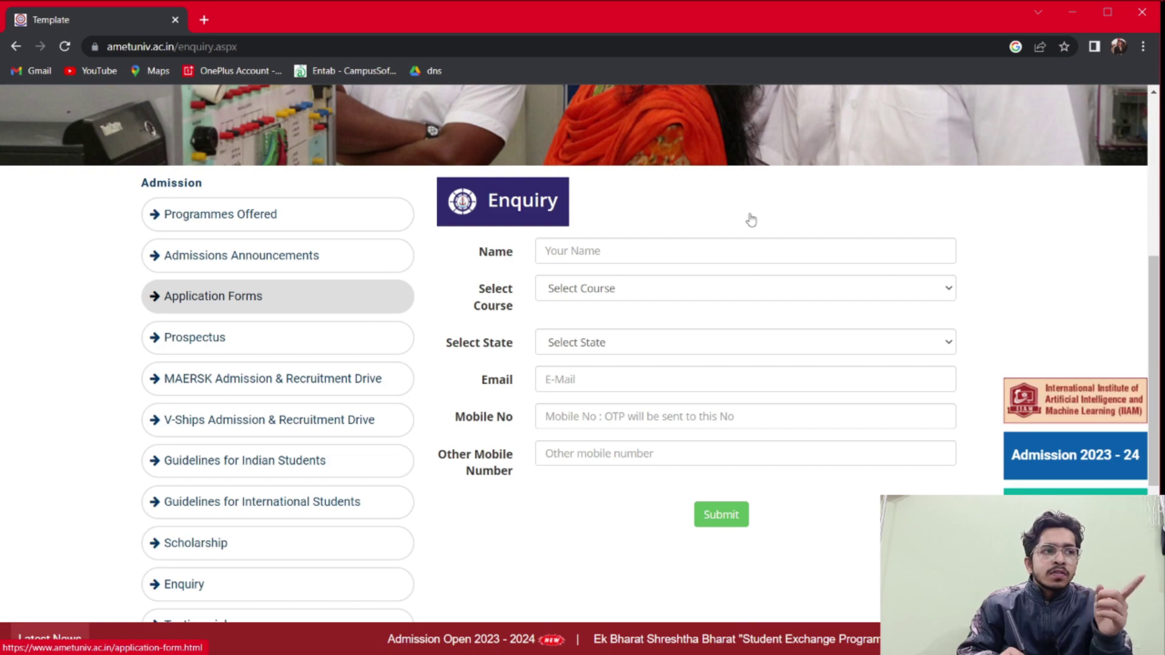
key(Return)
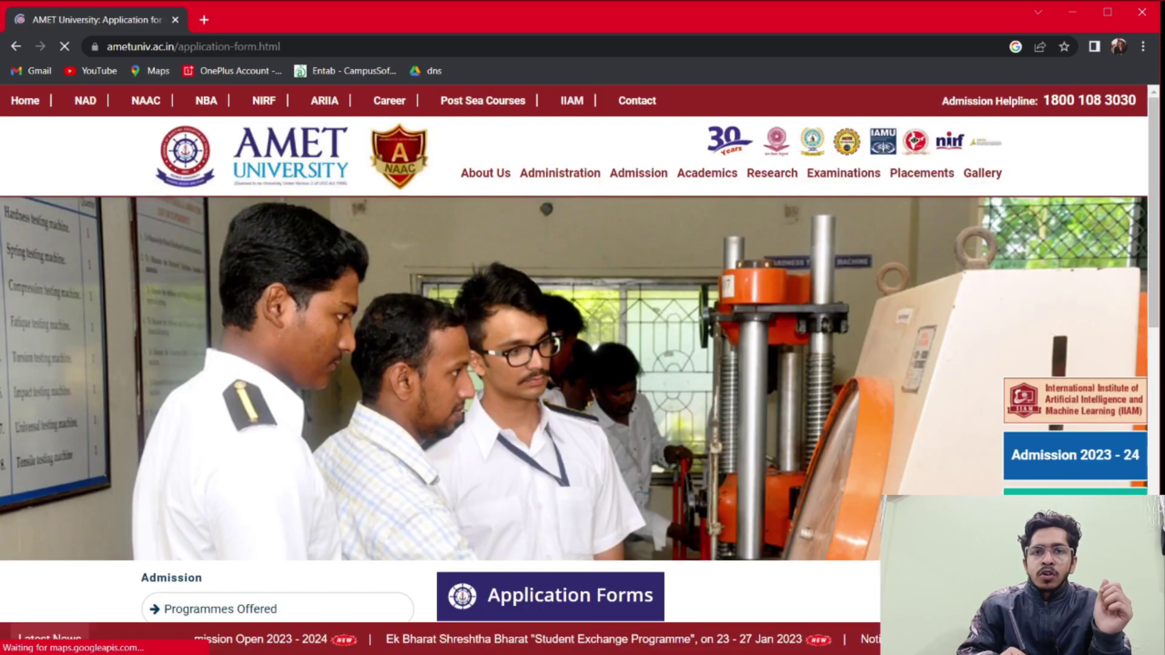
scroll(752, 219, down, 6)
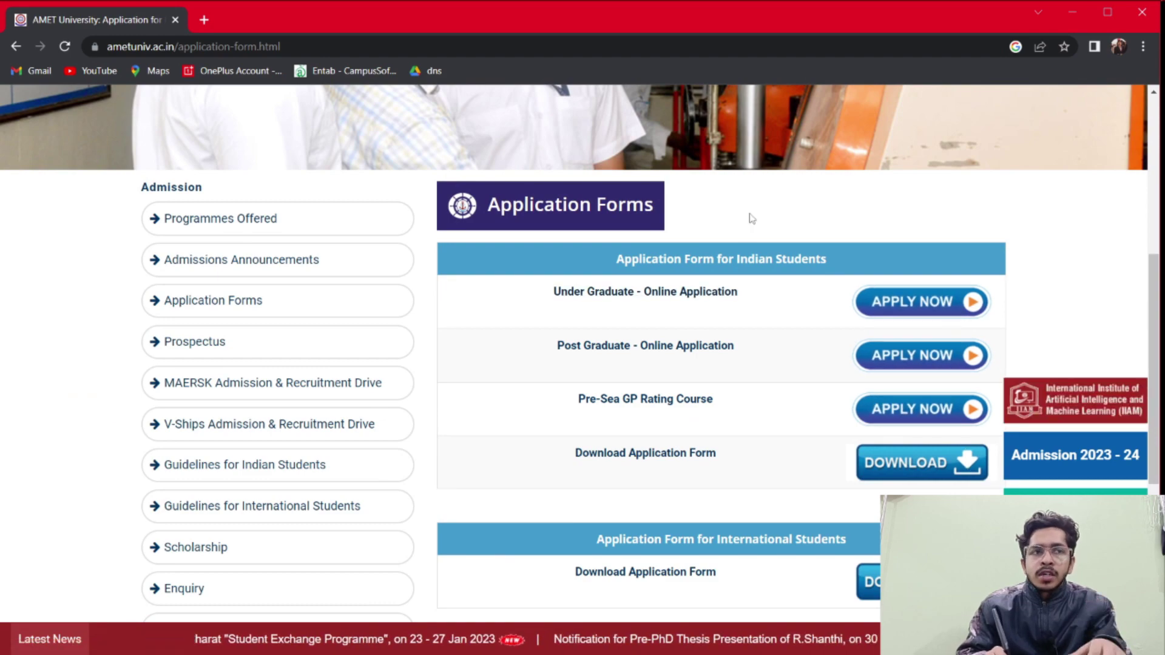
key(Tab)
key(Return)
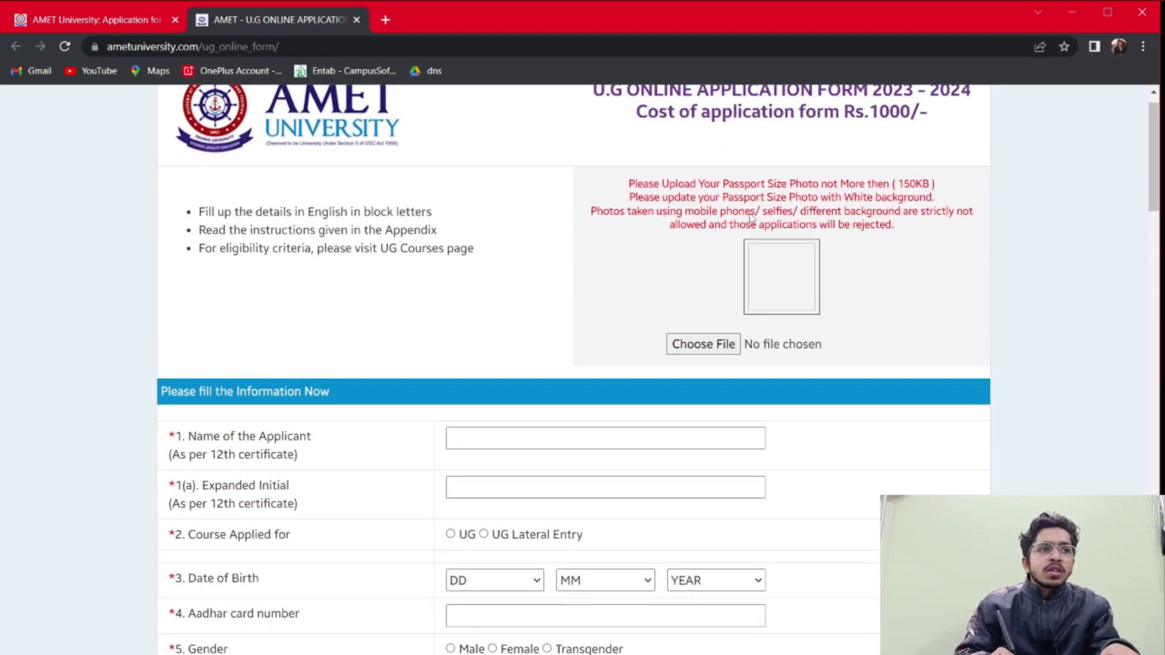
Upload Photo.jpg from the My Doc folder as the passport-size photo
scroll(751, 219, down, 1)
scroll(752, 218, up, 2)
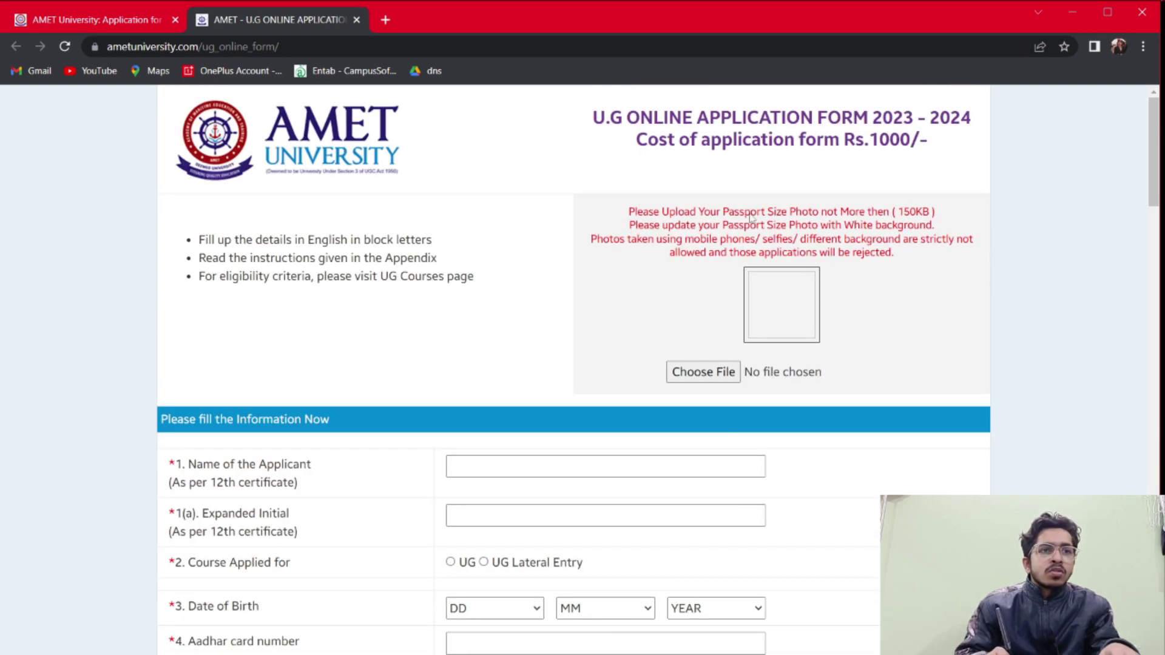
click(704, 373)
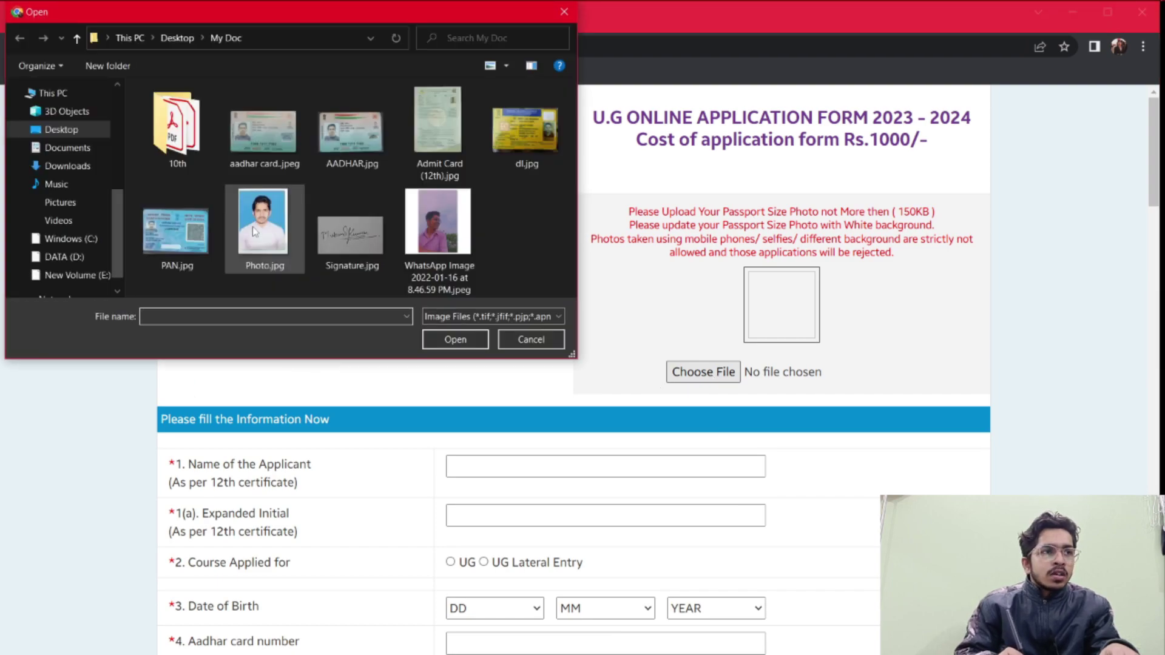
double_click(253, 226)
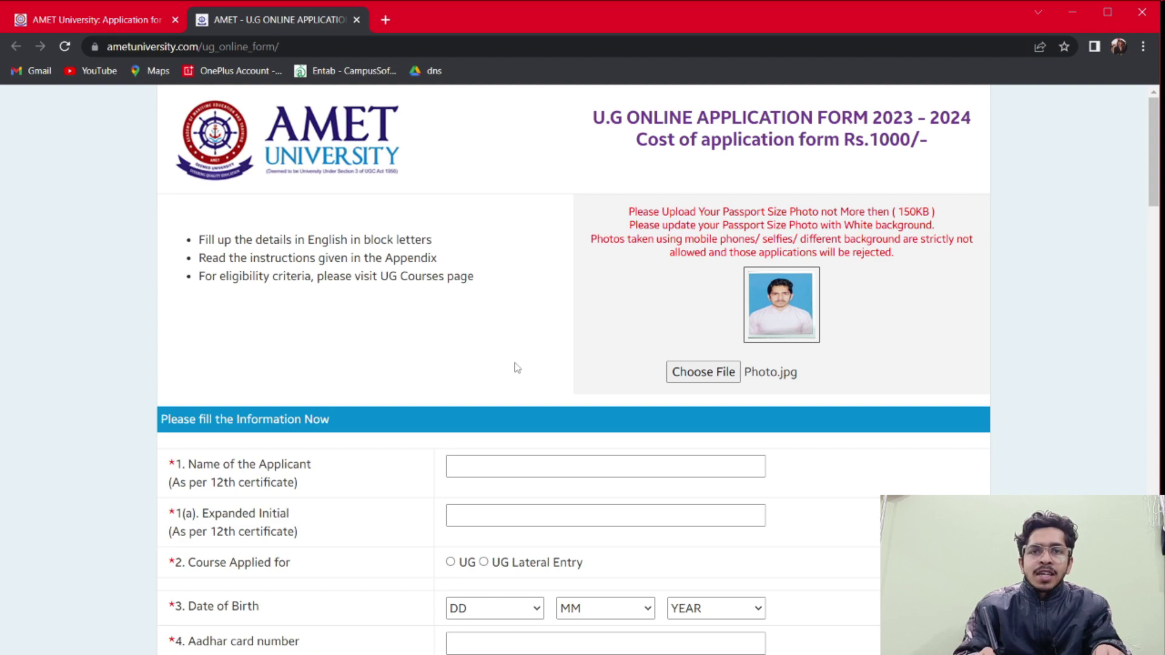
scroll(516, 367, down, 2)
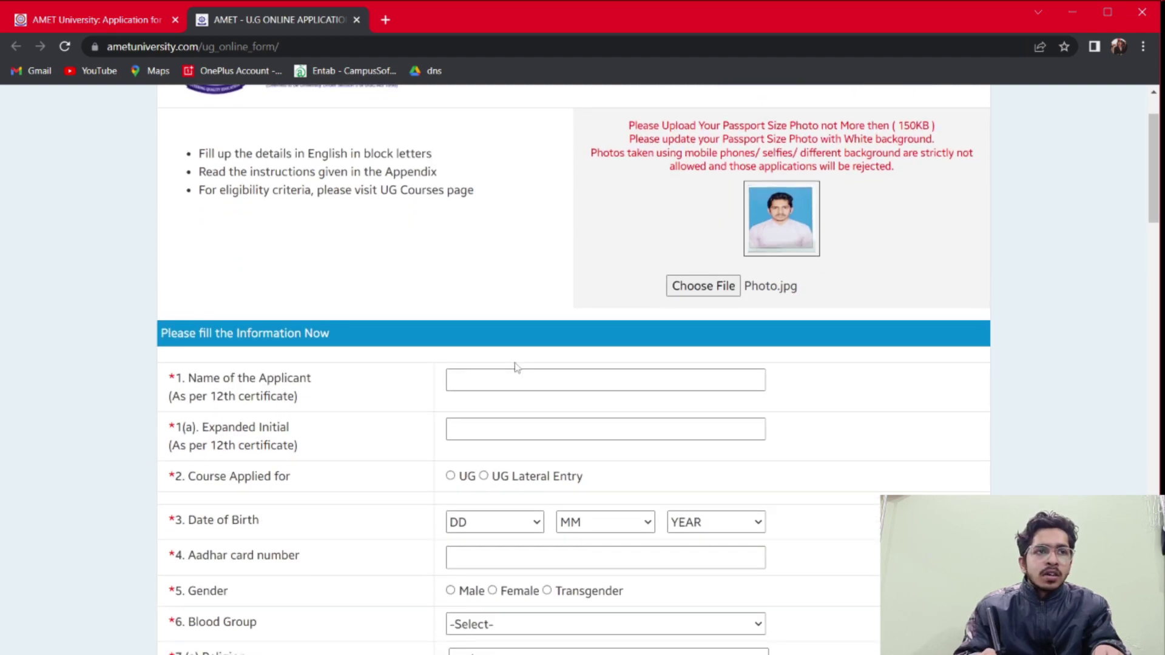
Enter the applicant's full name in both name fields and select UG as course applied for
scroll(515, 368, down, 1)
scroll(516, 368, down, 1)
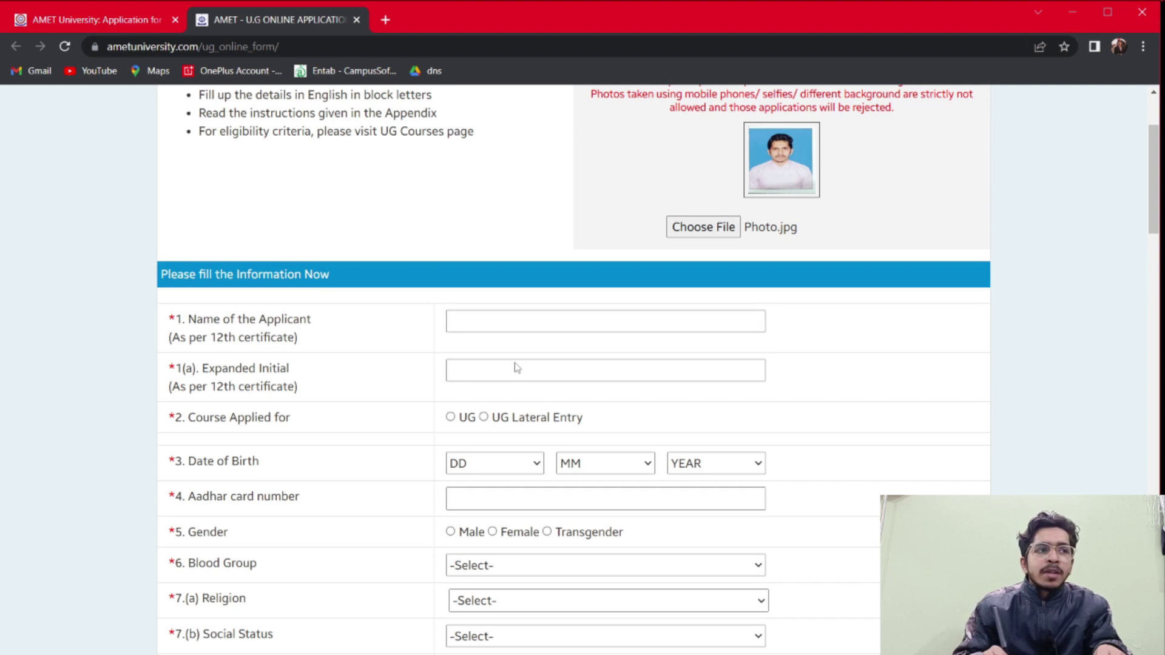
key(Tab)
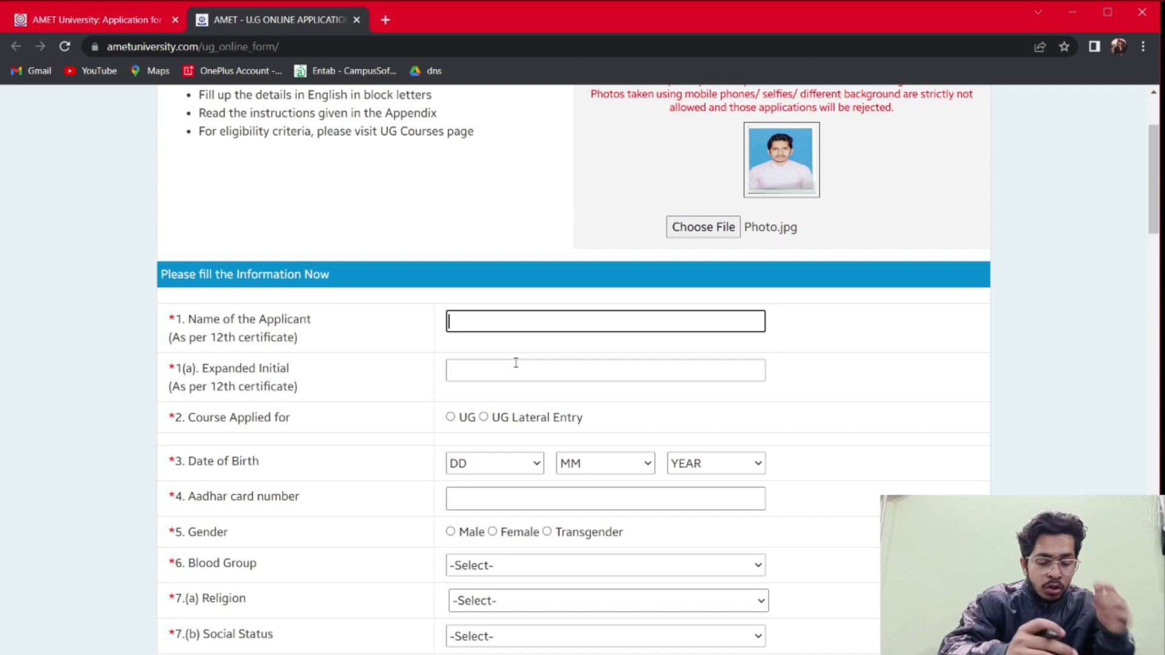
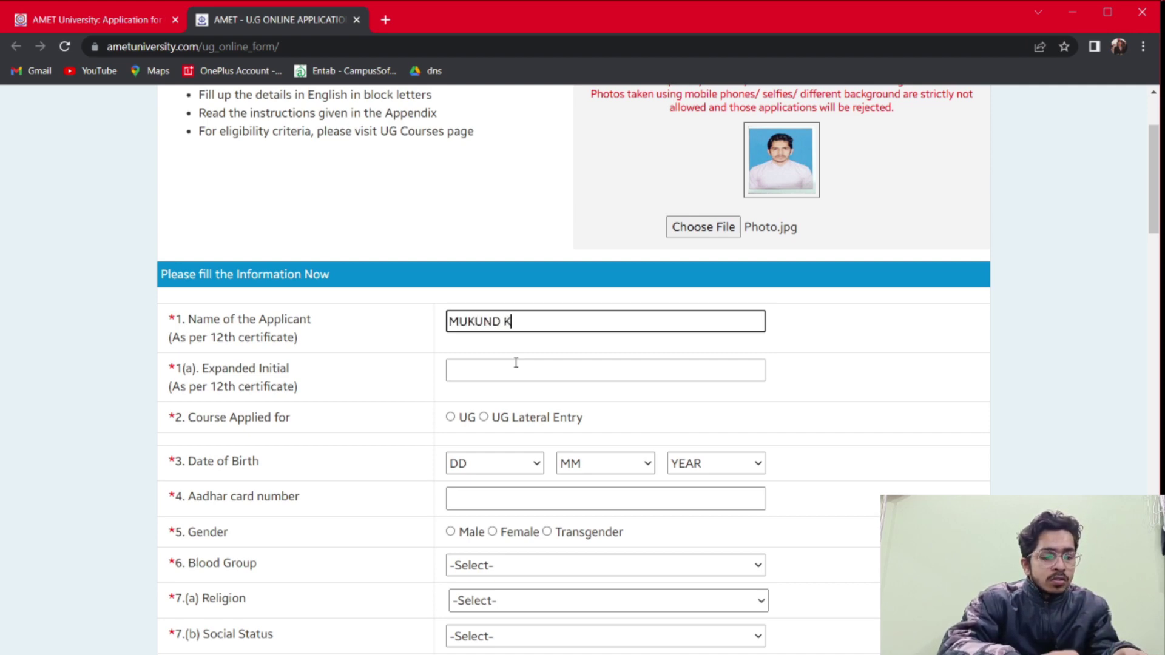
click(515, 364)
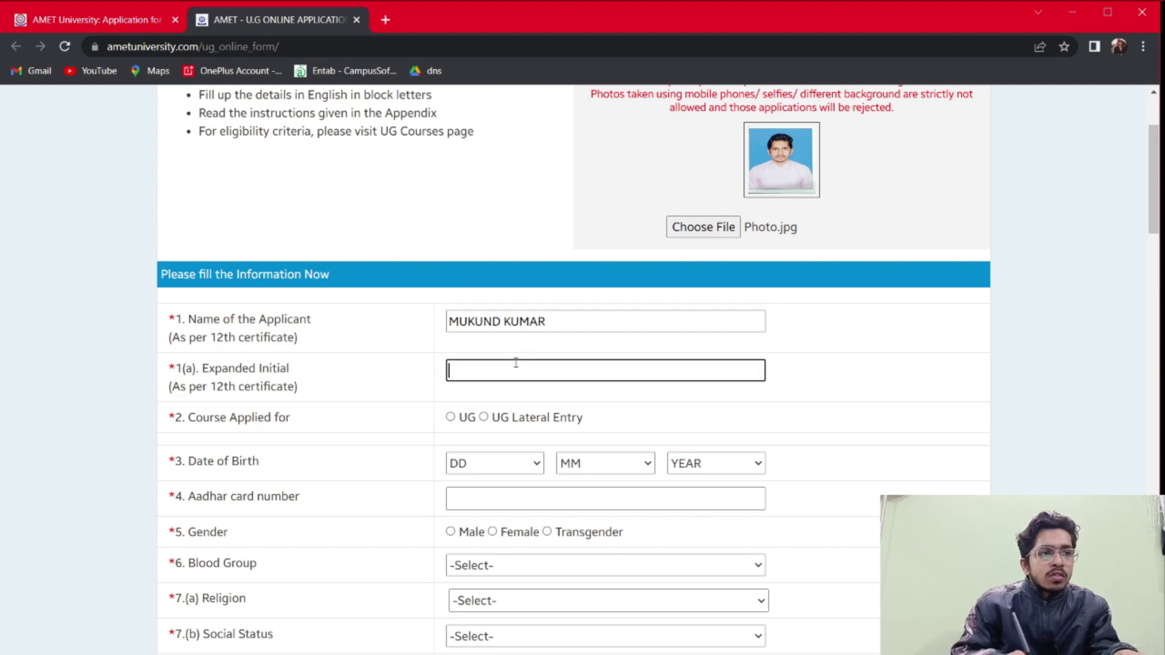
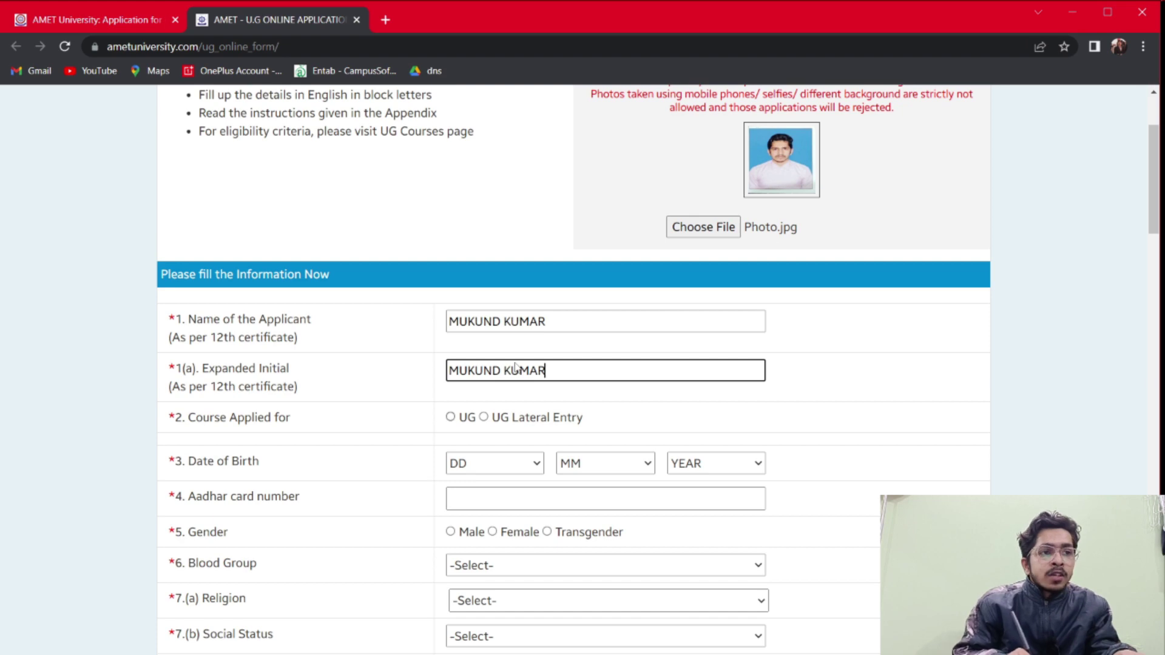
key(Tab)
key(space)
scroll(516, 367, down, 1)
Choose B.Sc. Nautical Science - UGN001 as the UG course
key(Tab)
key(space)
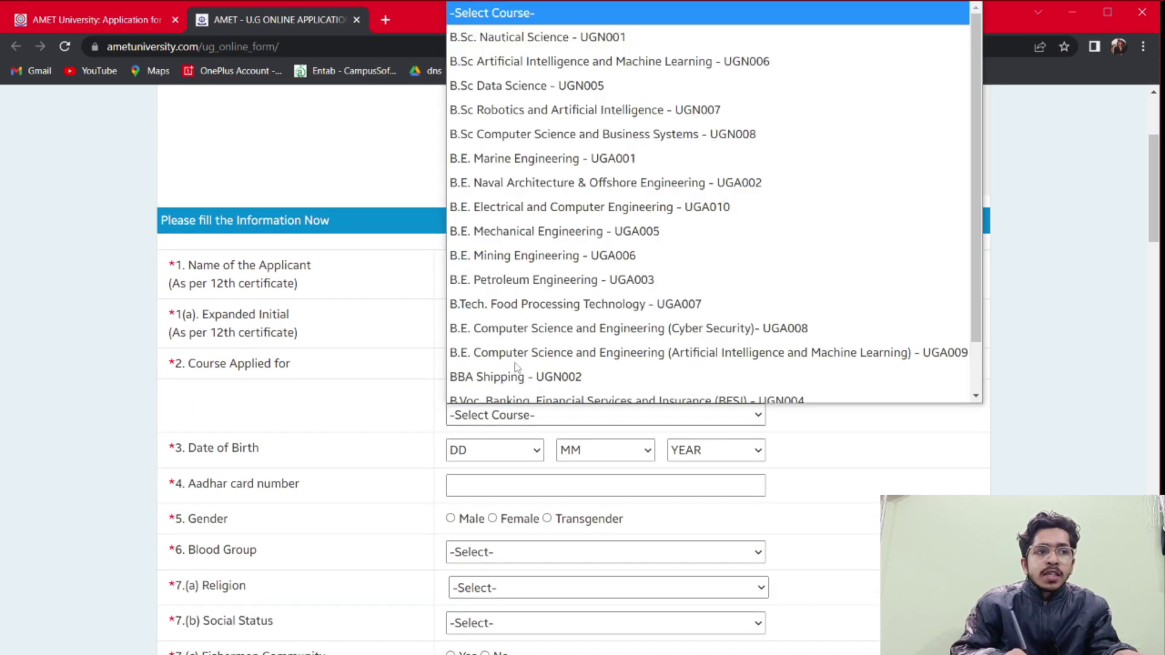
click(551, 33)
scroll(551, 91, down, 1)
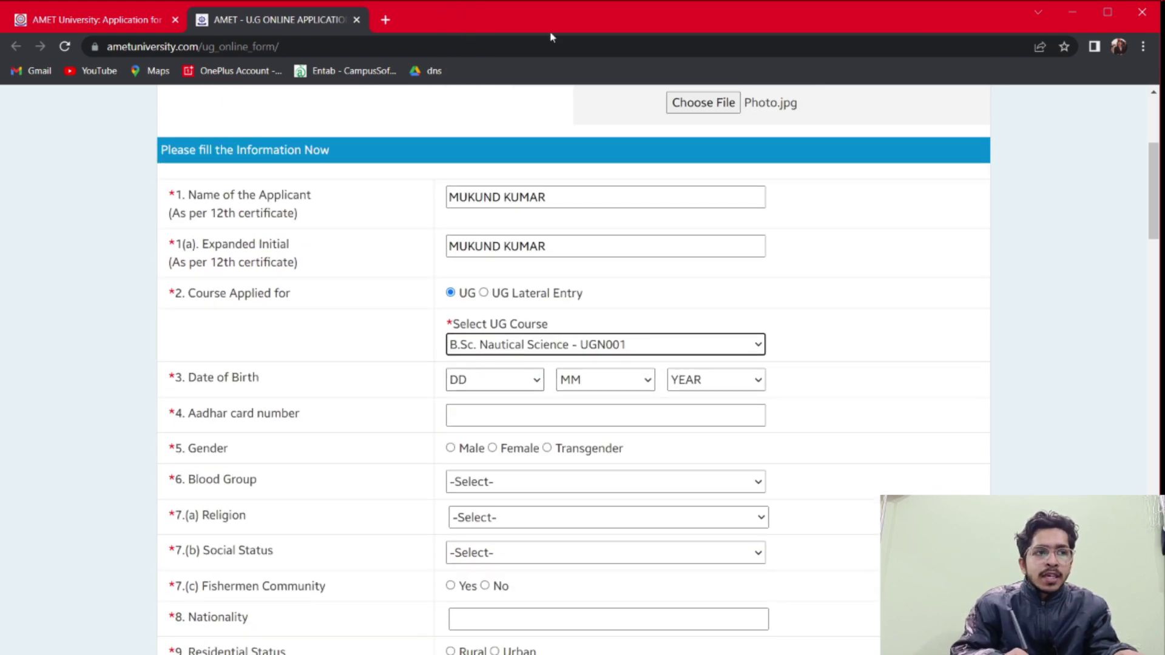
Set the date of birth day to 19 and month to 8
key(Tab)
key(space)
key(1)
key(0)
key(Up)
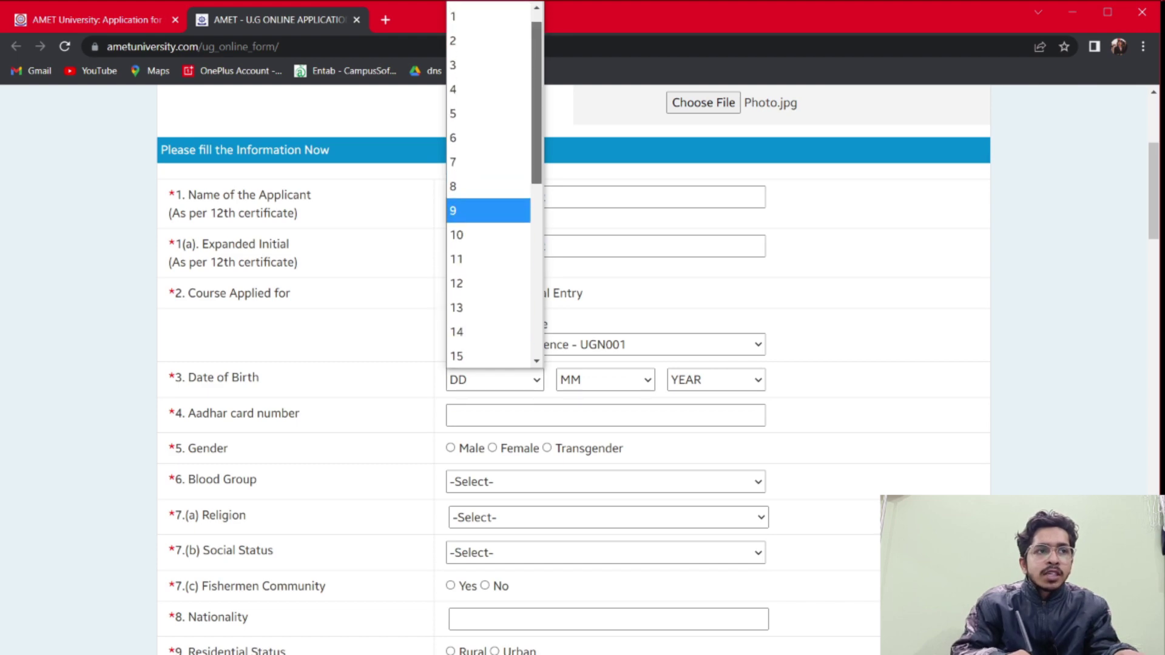
key(Down)
key(Down)
key(Down)
key(Down)
key(Down)
key(Down)
key(Down)
key(Down)
key(Down)
key(Down)
key(Return)
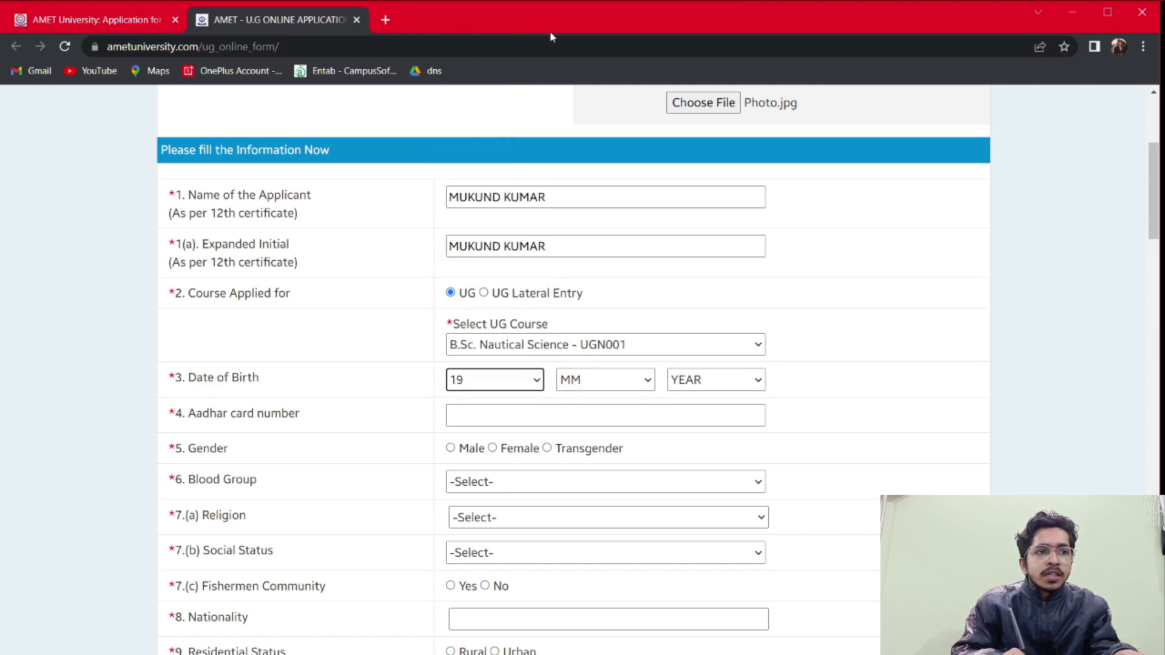
key(Tab)
key(space)
key(1)
key(0)
key(Up)
key(Up)
key(Up)
key(Up)
key(Up)
key(Up)
key(Up)
key(Down)
key(Down)
key(Down)
key(Down)
key(Down)
key(Down)
key(Down)
key(Down)
key(Up)
key(Up)
key(Up)
key(Up)
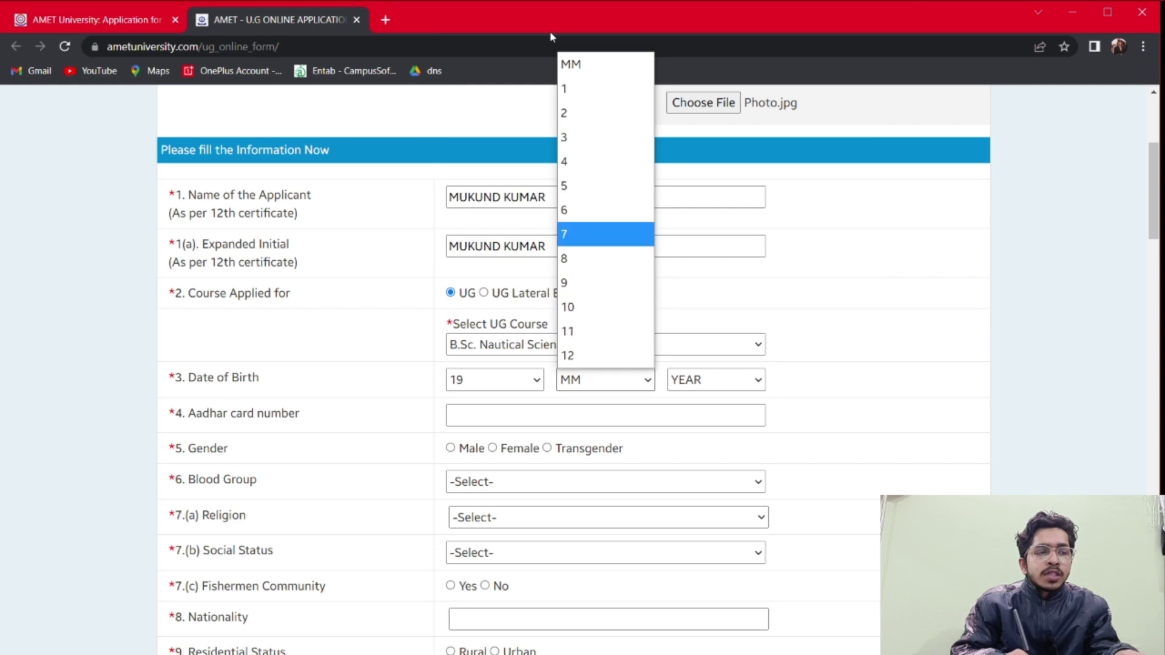
key(Down)
key(Down)
key(Down)
key(Up)
key(Up)
key(Up)
key(Down)
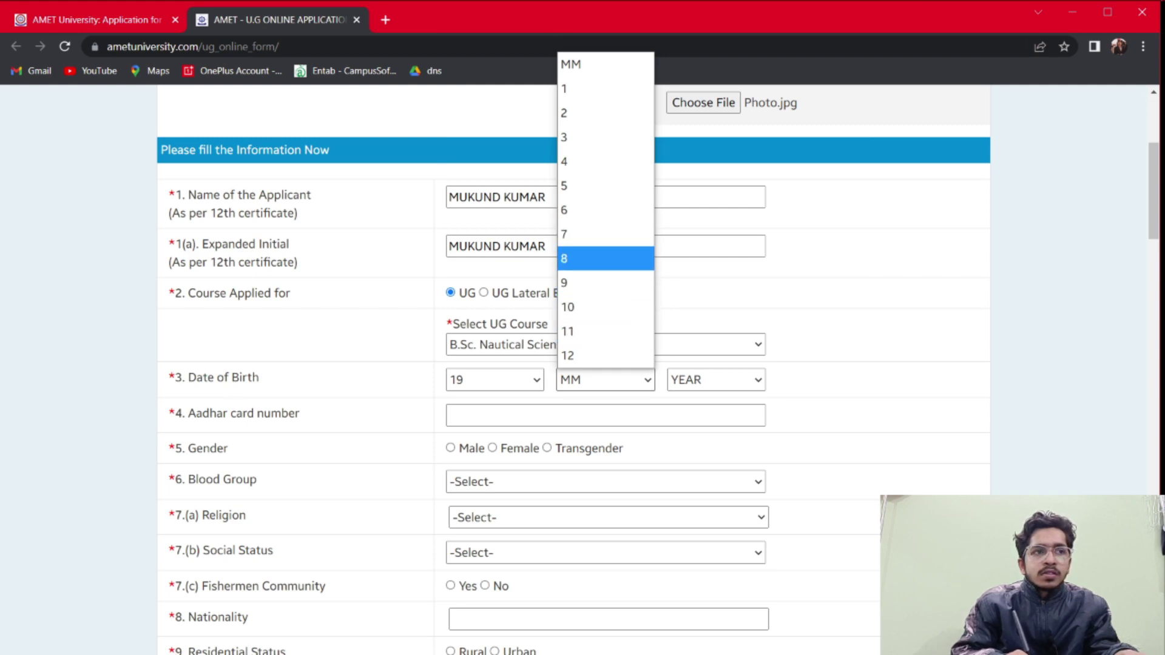
key(Return)
Set the birth year to 2003
key(Tab)
key(space)
key(1)
key(9)
key(9)
key(0)
key(Up)
key(Up)
key(Up)
key(Up)
key(Up)
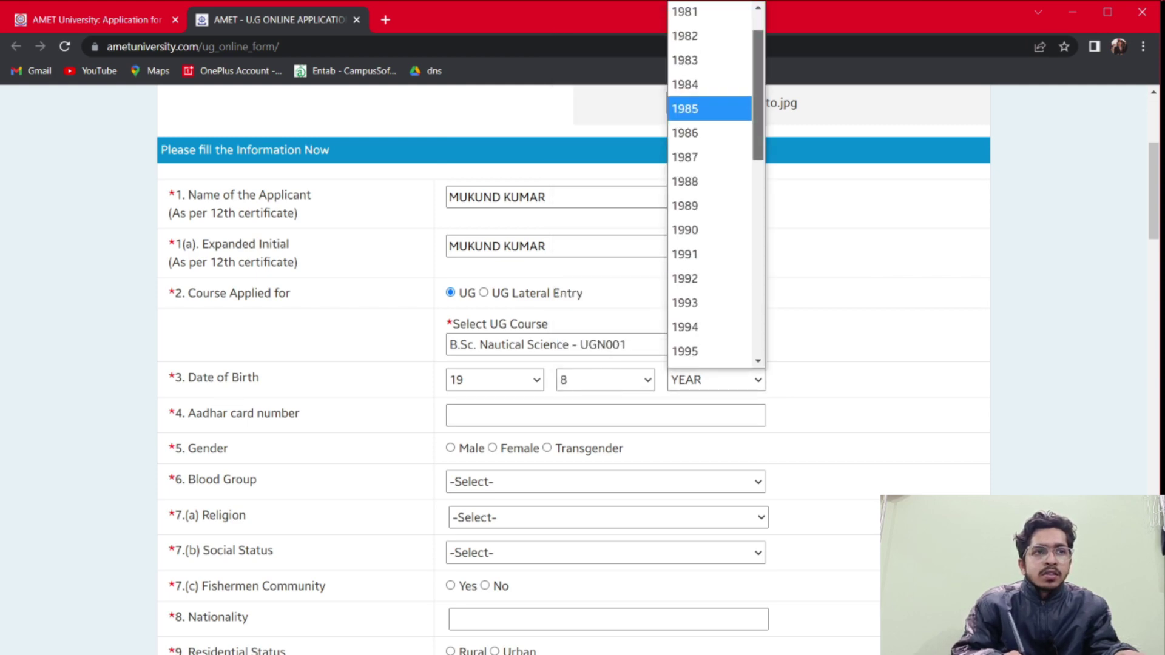
key(Down)
key(Down)
key(Down)
key(Down)
key(Down)
key(Down)
key(Down)
key(Down)
key(Down)
key(Down)
key(Down)
key(Down)
key(Down)
key(Down)
key(Down)
key(Down)
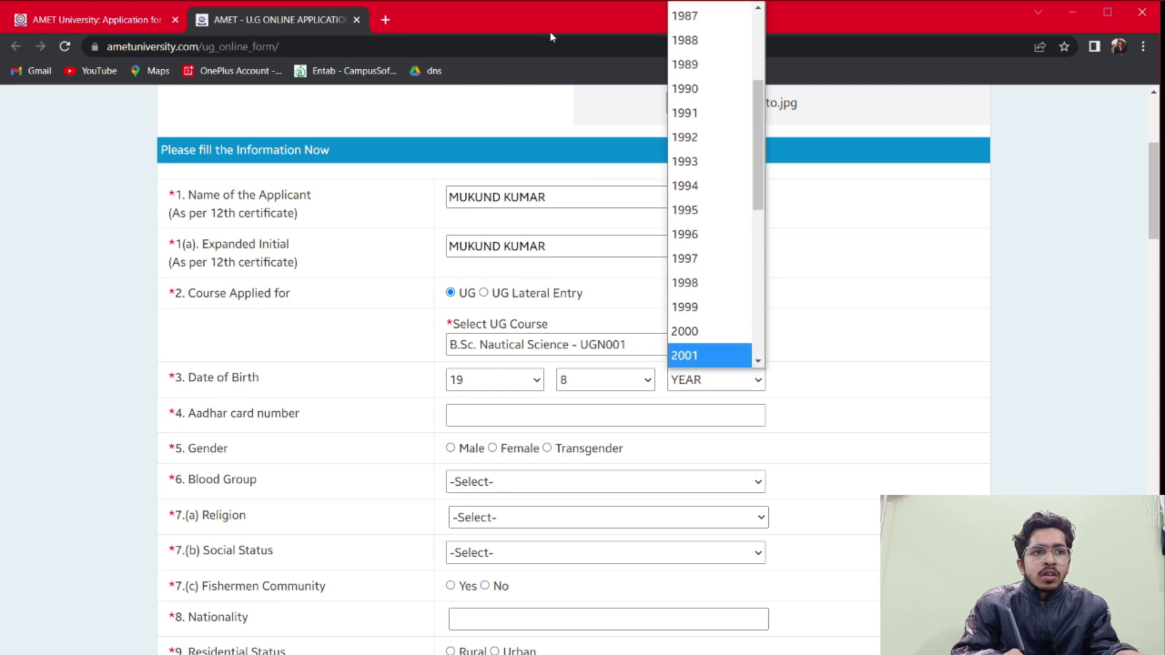
key(Up)
key(Up)
key(Up)
key(Up)
key(Up)
key(Up)
key(Down)
key(Down)
key(Down)
key(Down)
key(Down)
key(Down)
key(Down)
key(Down)
key(Return)
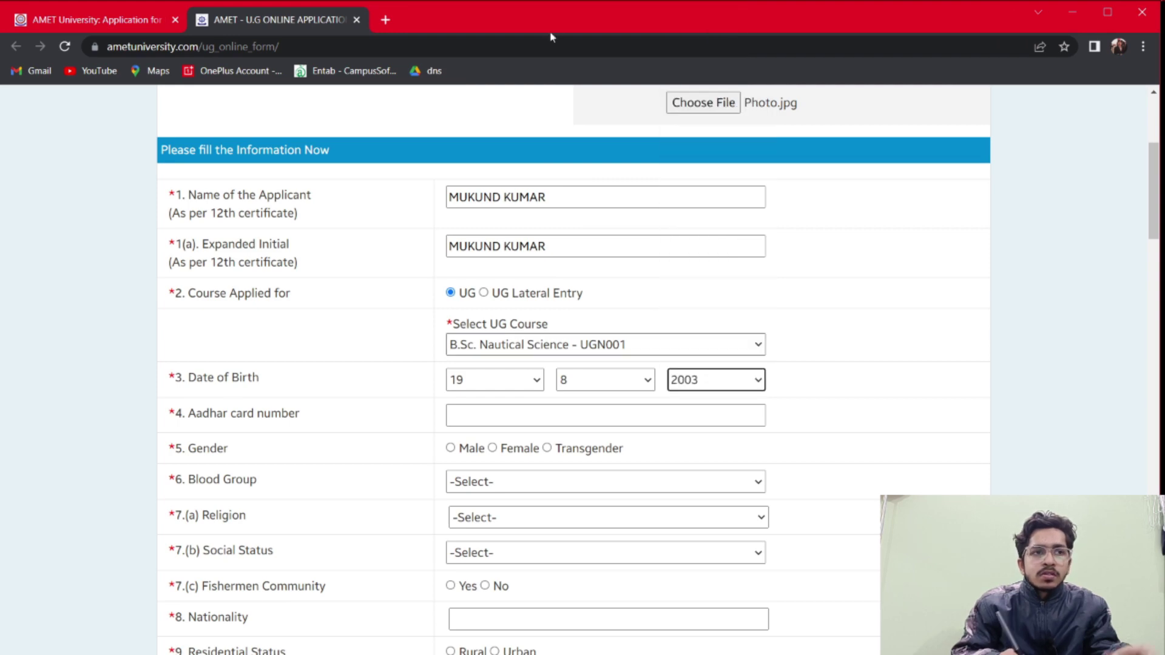
scroll(551, 37, down, 1)
key(Tab)
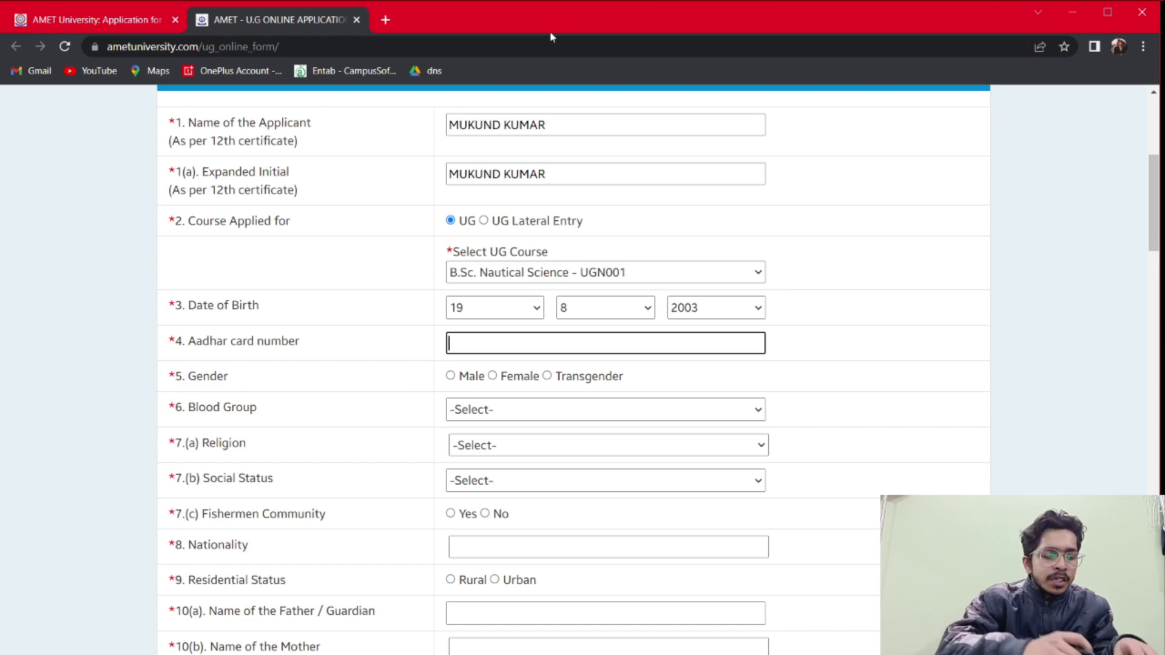
Enter the applicant's Aadhar number and mark gender as Male
text(xxxx xx)
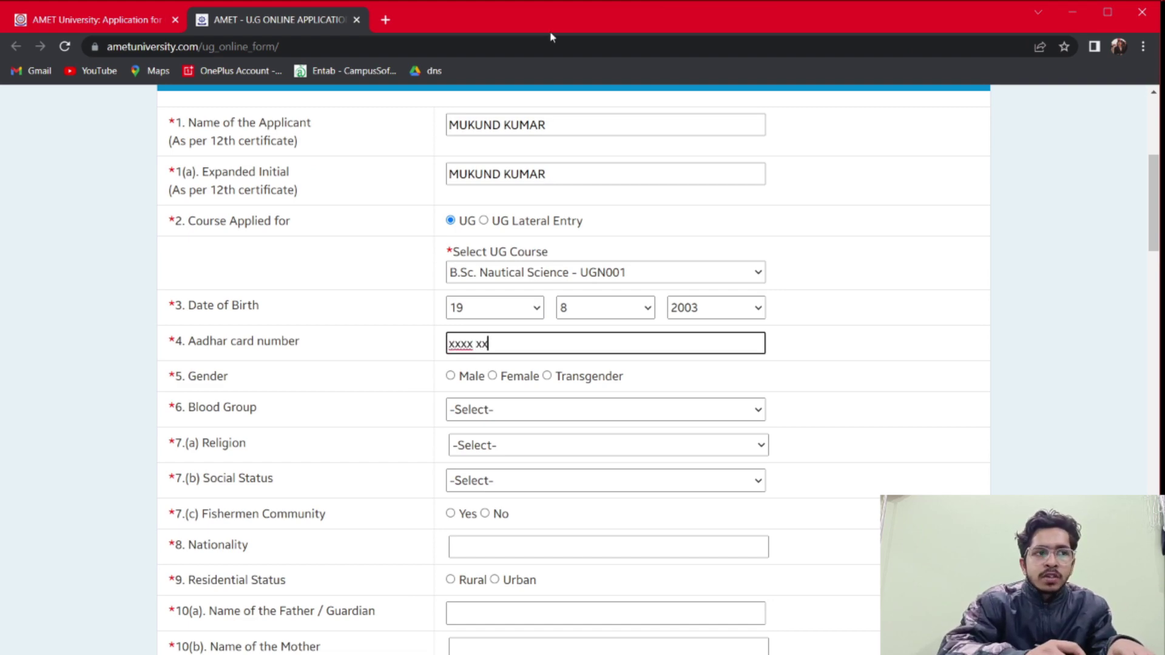
text(xx xxxx)
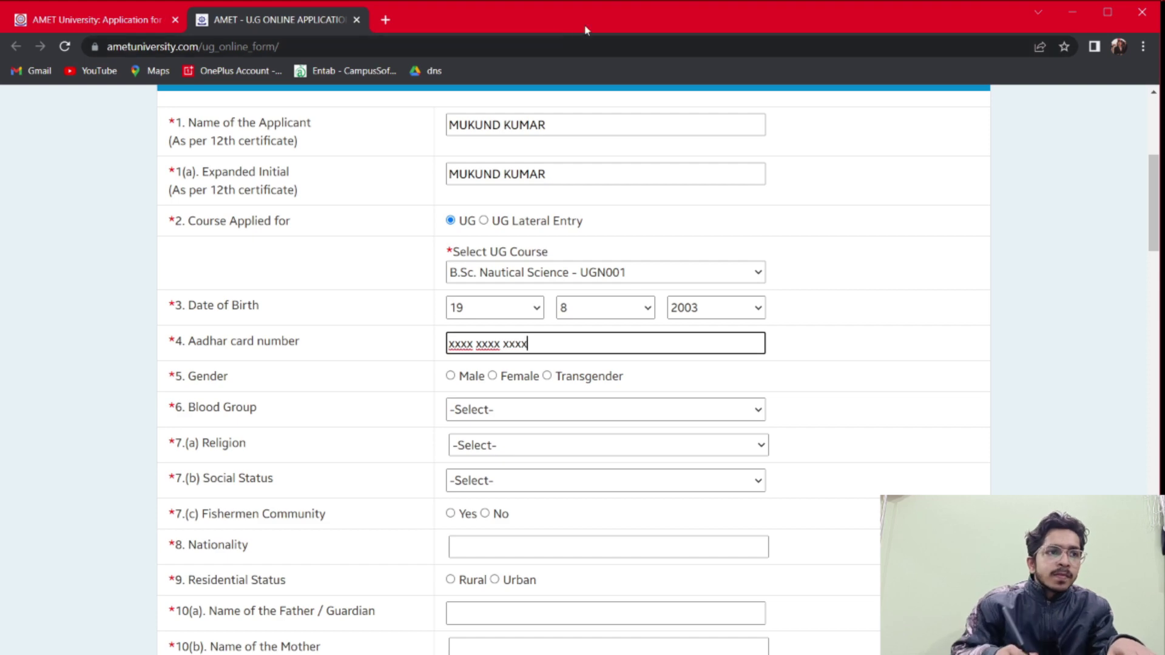
key(Tab)
key(space)
scroll(606, 37, down, 1)
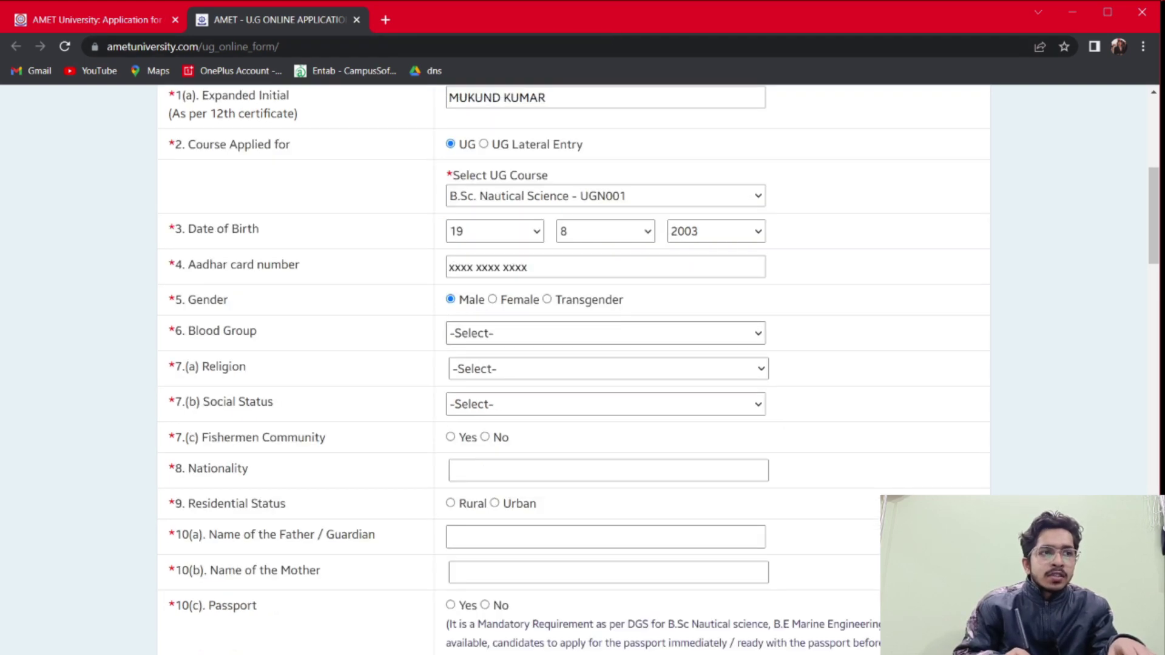
Set blood group to B Positive and religion to Hindu
key(Tab)
key(space)
key(Down)
key(Down)
key(Down)
key(Return)
key(Tab)
key(space)
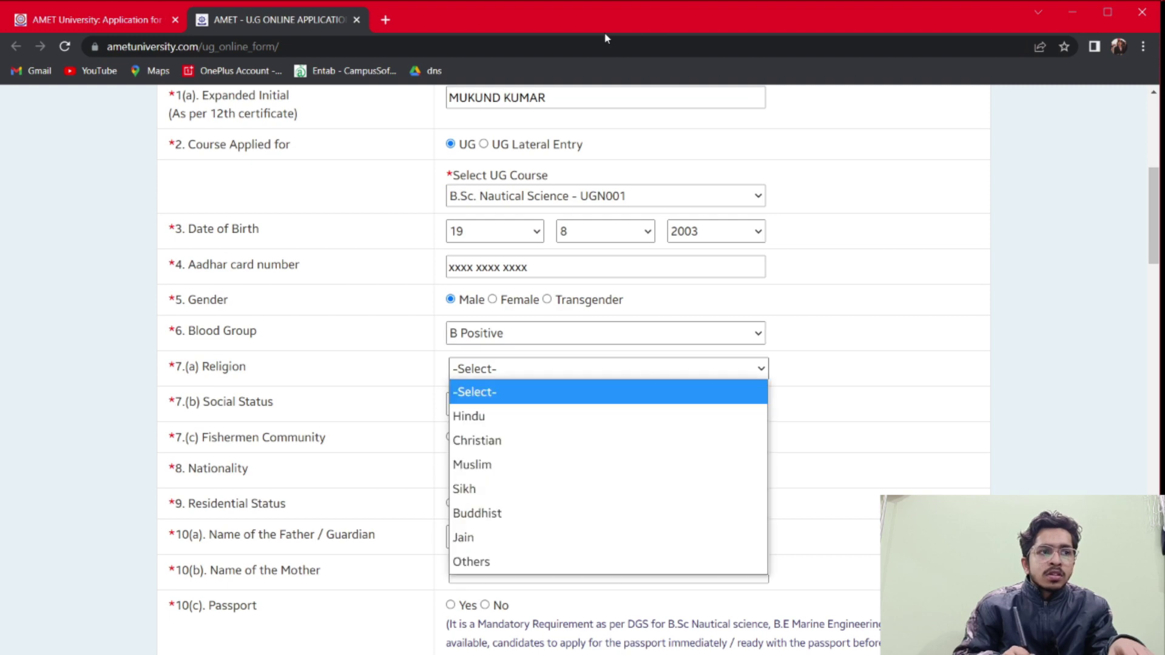
key(Down)
key(Return)
Set the Social Status dropdown to Others
key(Tab)
key(space)
key(Down)
key(Down)
key(Down)
key(Down)
key(Down)
key(Down)
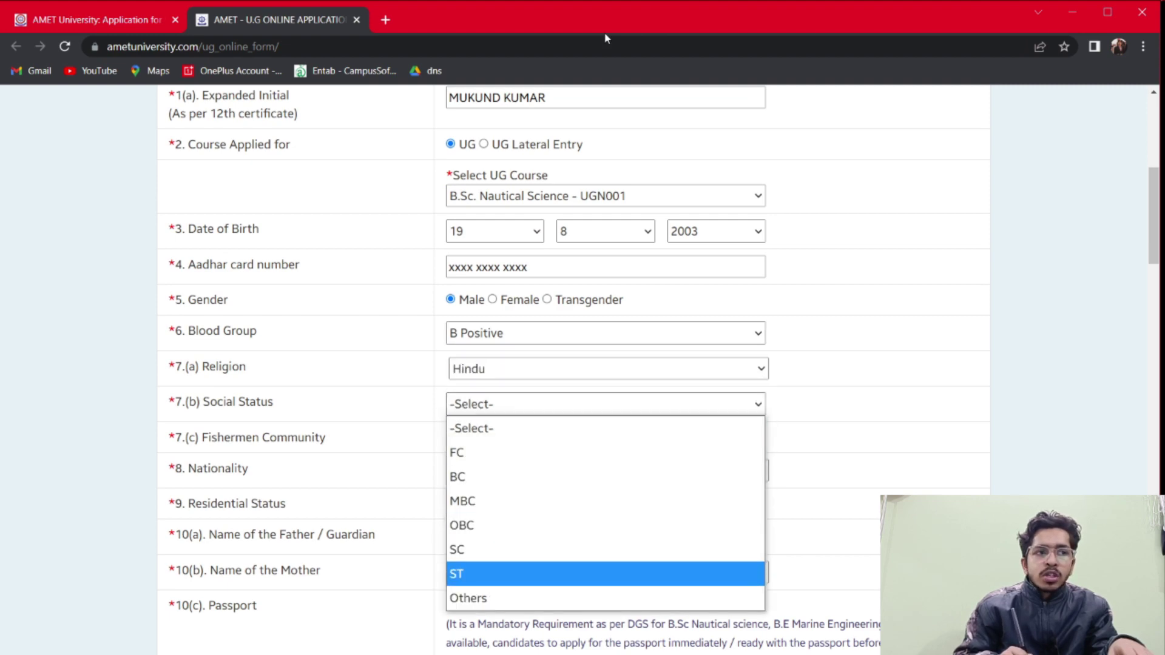
key(Down)
key(Return)
key(space)
key(Home)
key(Down)
key(Down)
key(Down)
key(Down)
key(Down)
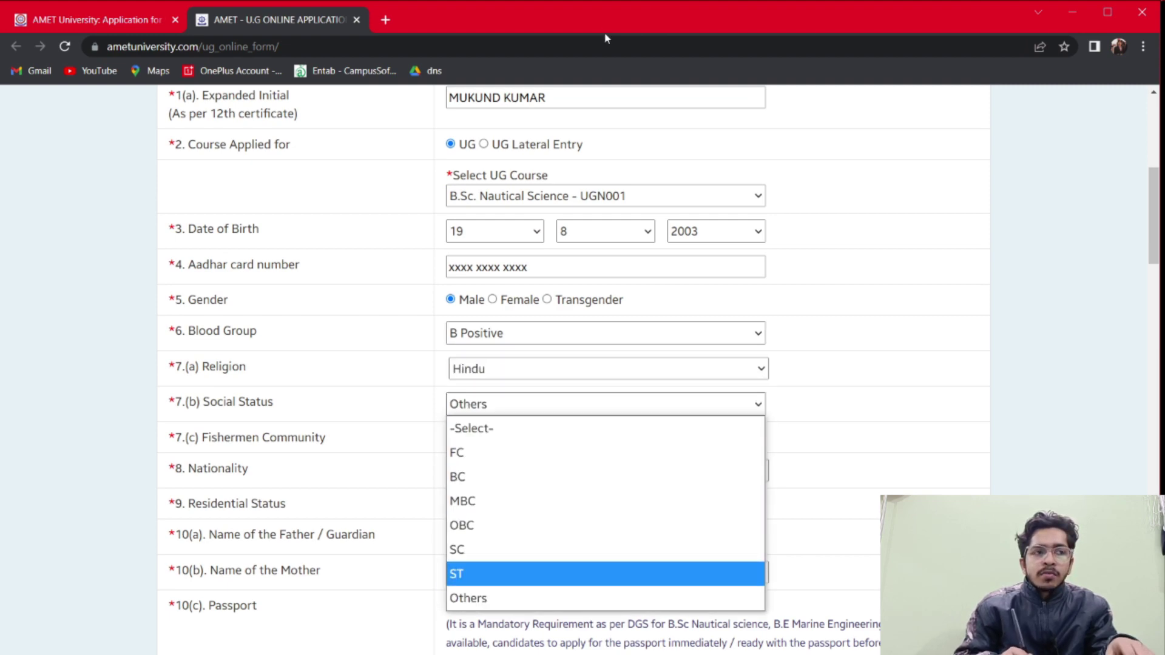
key(Down)
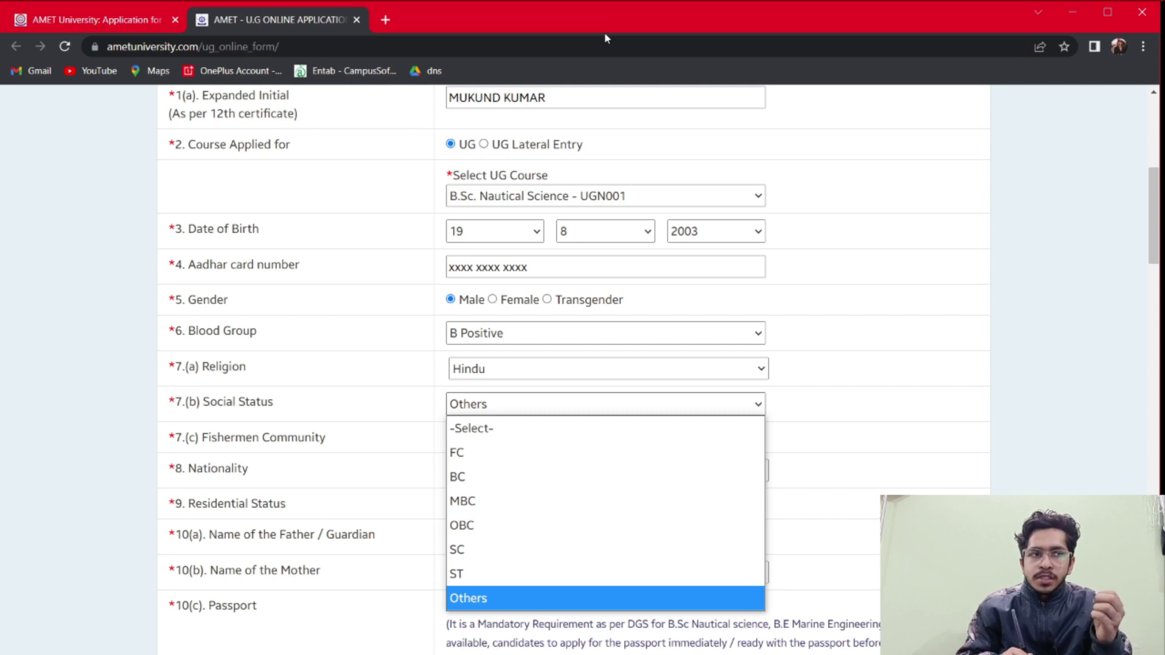
key(Up)
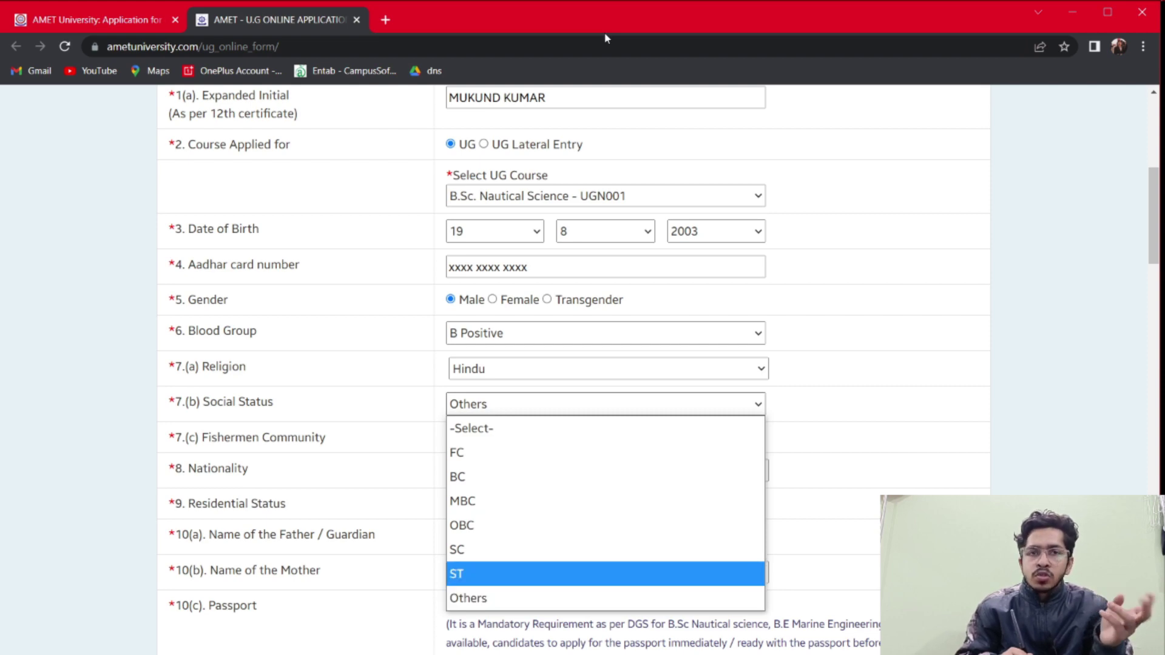
key(Up)
key(Up)
key(Up)
key(Up)
key(Up)
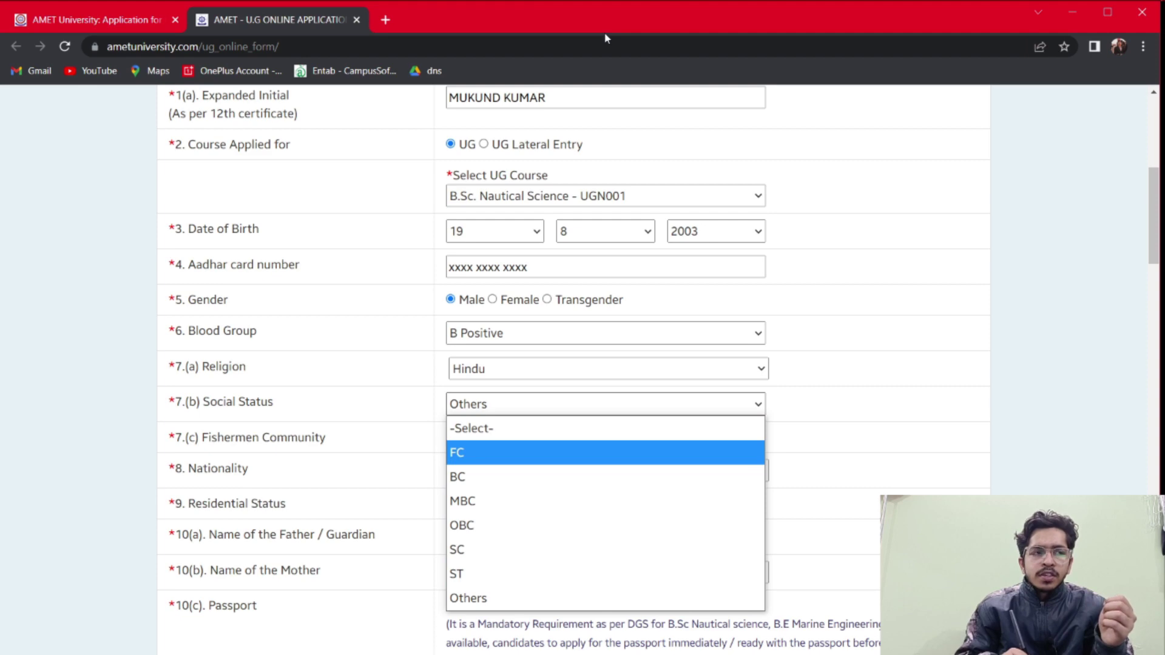
key(Down)
key(Down)
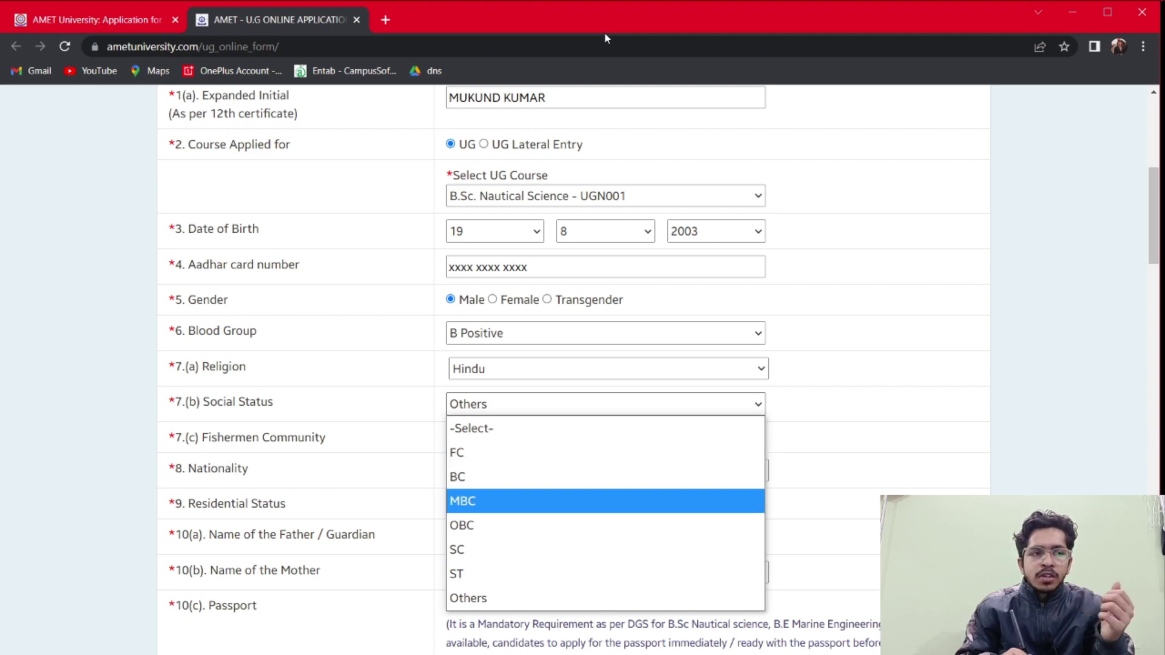
key(Down)
key(Down)
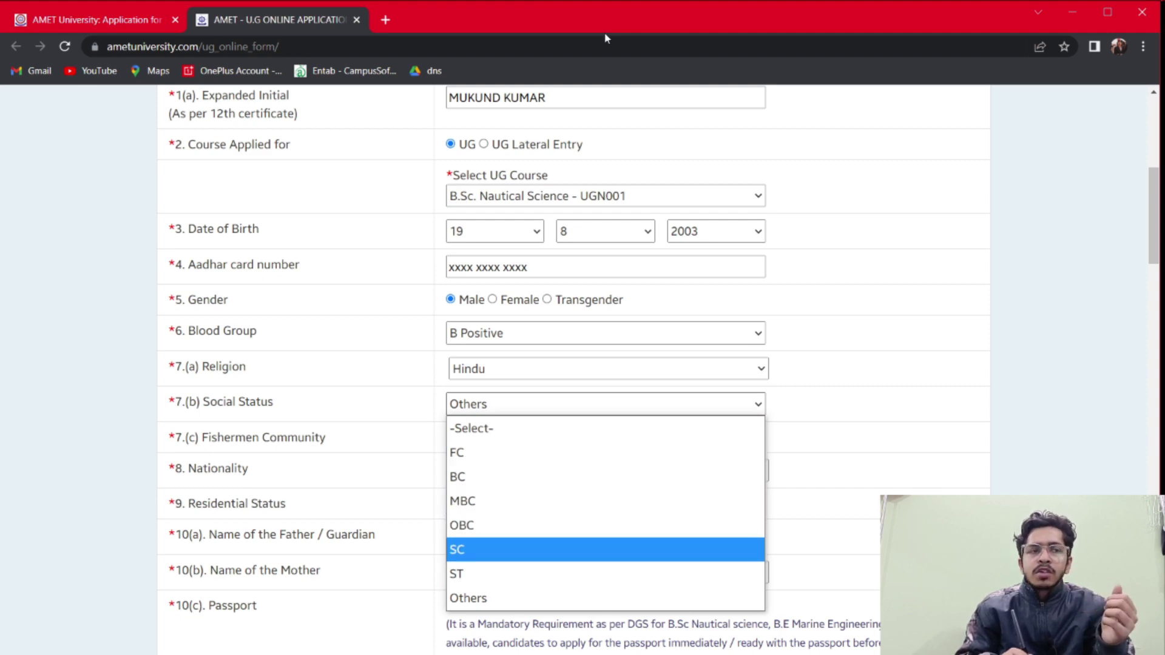
key(Down)
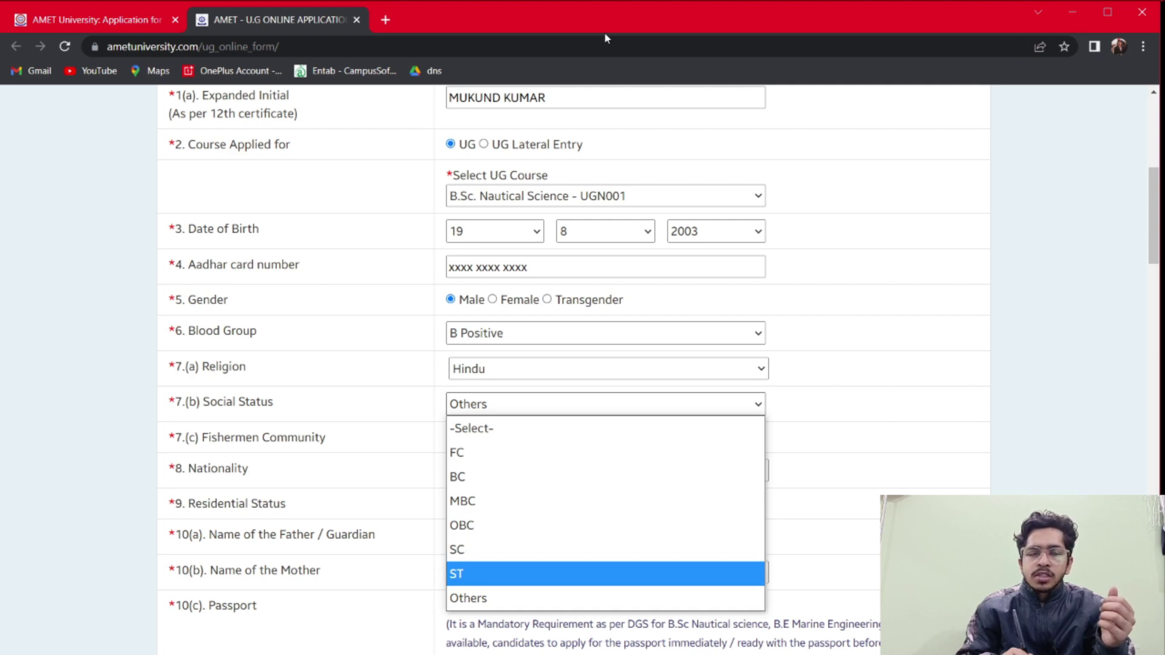
key(Up)
key(Up)
key(Down)
key(Down)
click(474, 579)
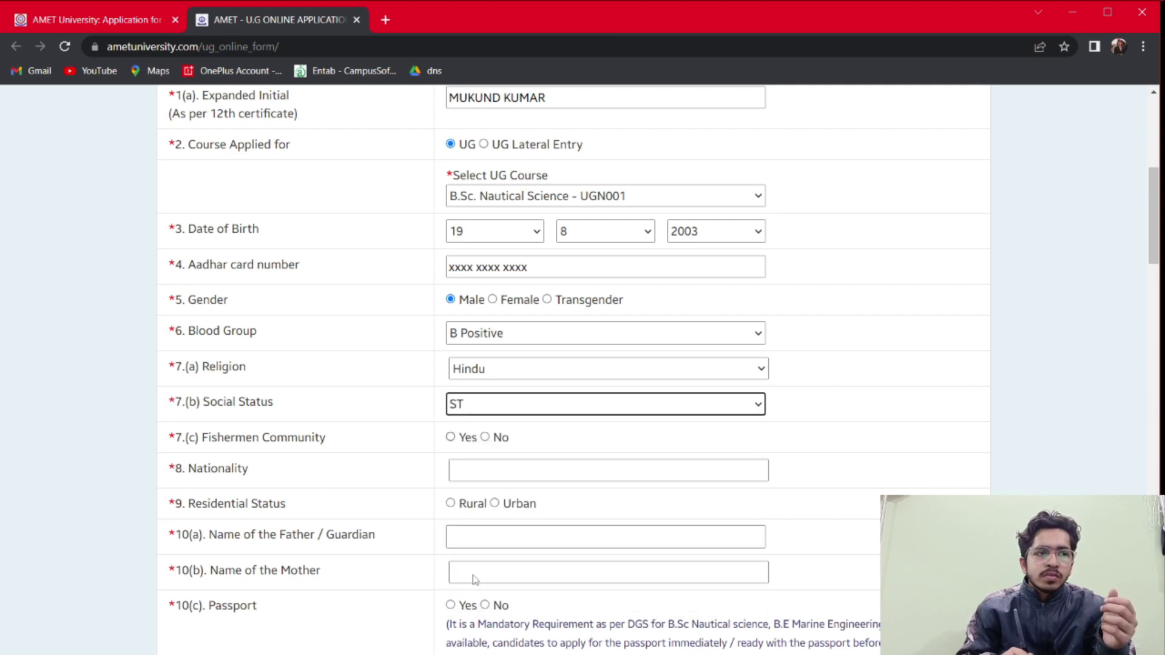
key(alt+Down)
key(Up)
key(Up)
key(Down)
key(Down)
key(Down)
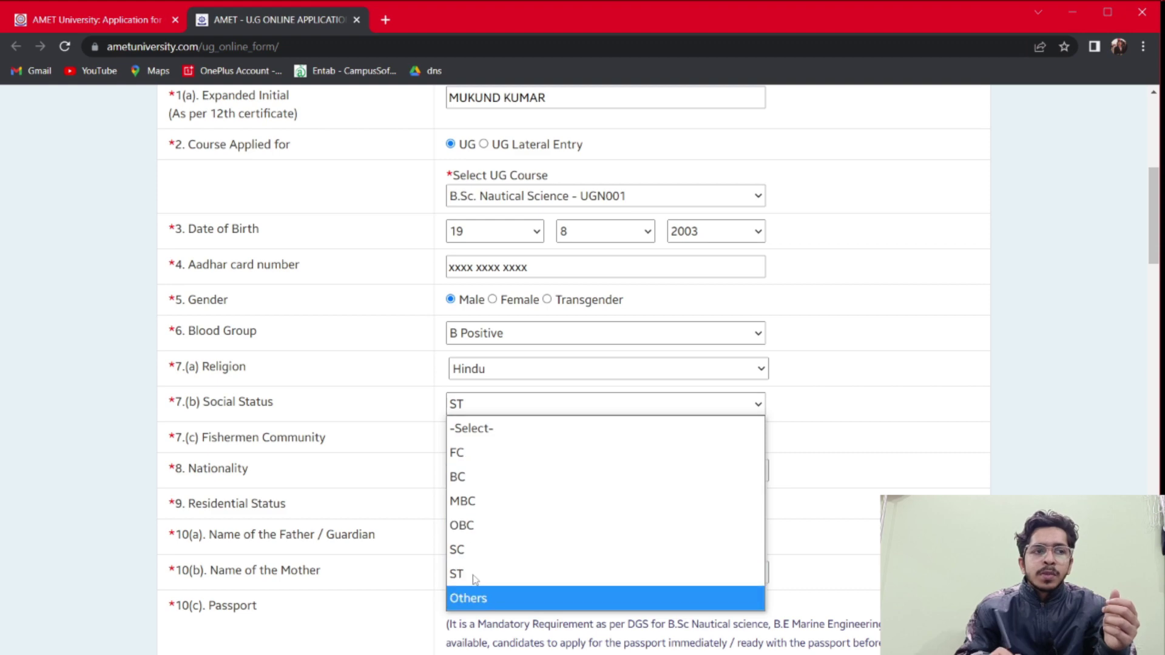
key(Return)
scroll(474, 580, down, 1)
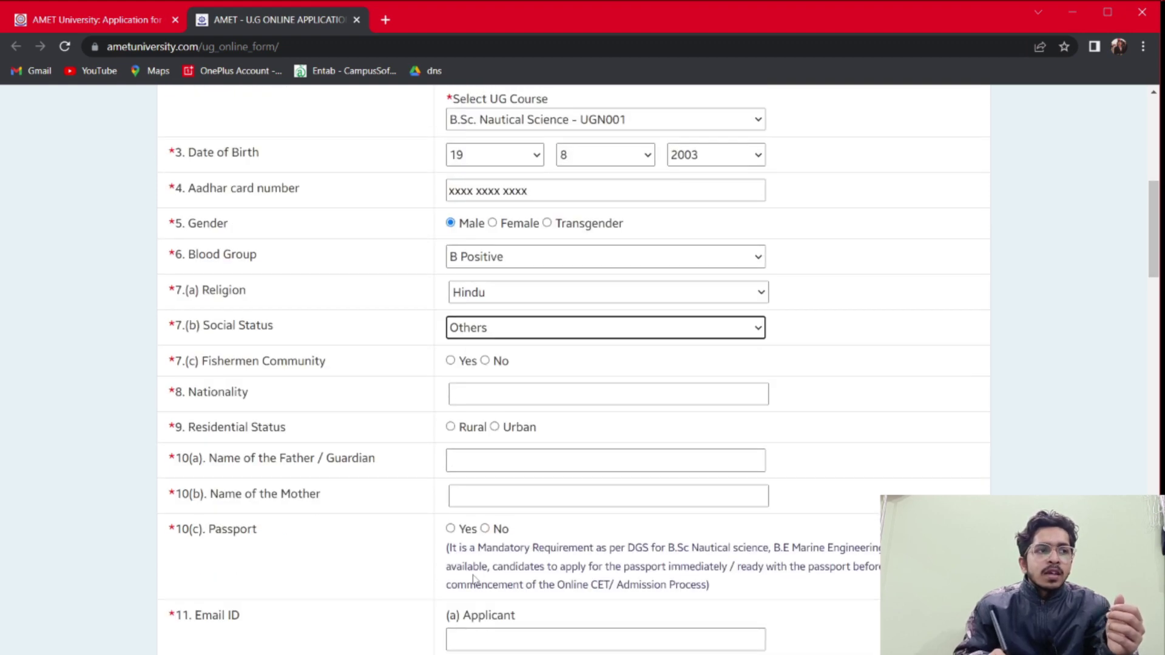
Answer Yes for Fishermen Community, enter nationality INDIAN, and choose Urban residence
key(Tab)
key(space)
scroll(474, 579, down, 1)
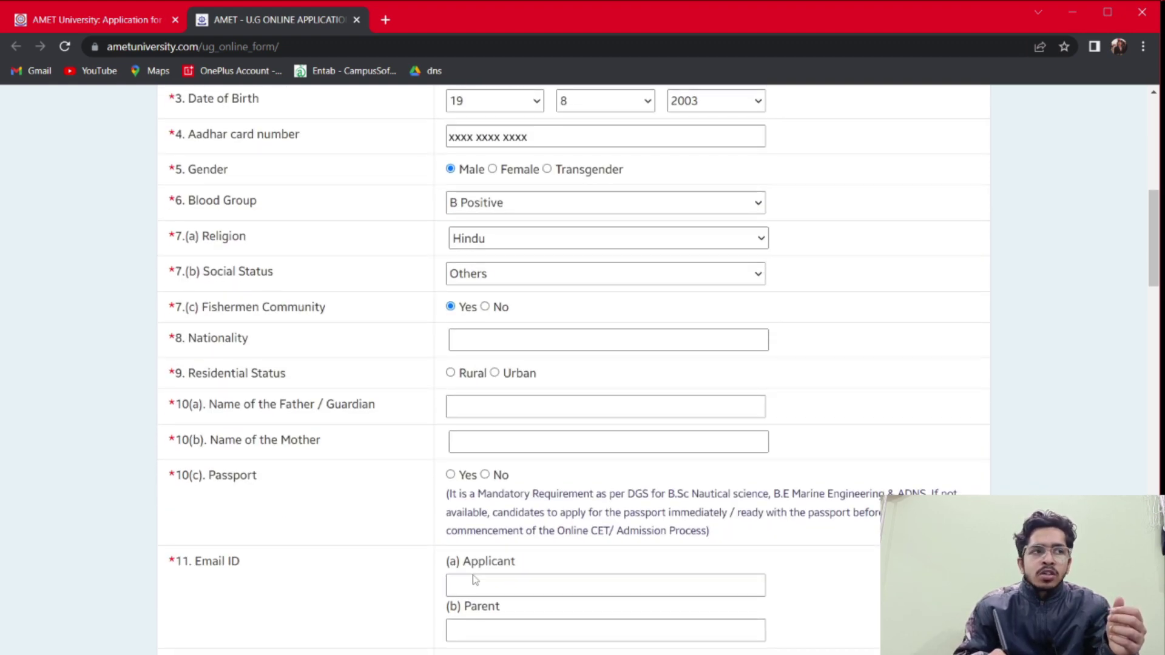
key(Tab)
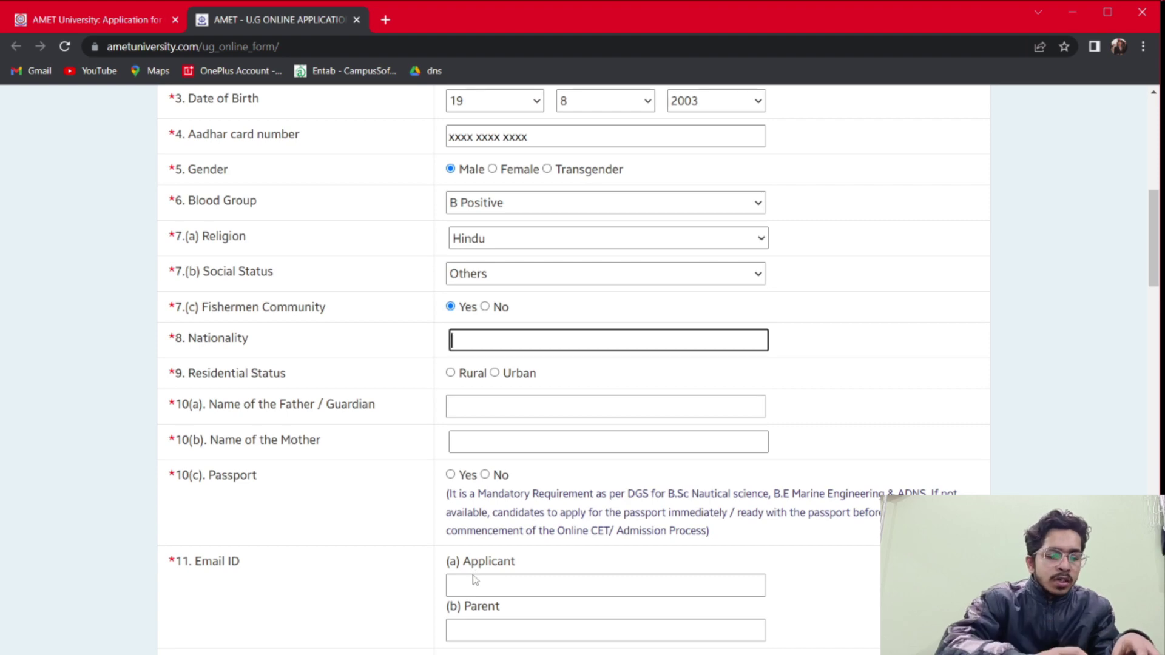
text(INDIAN)
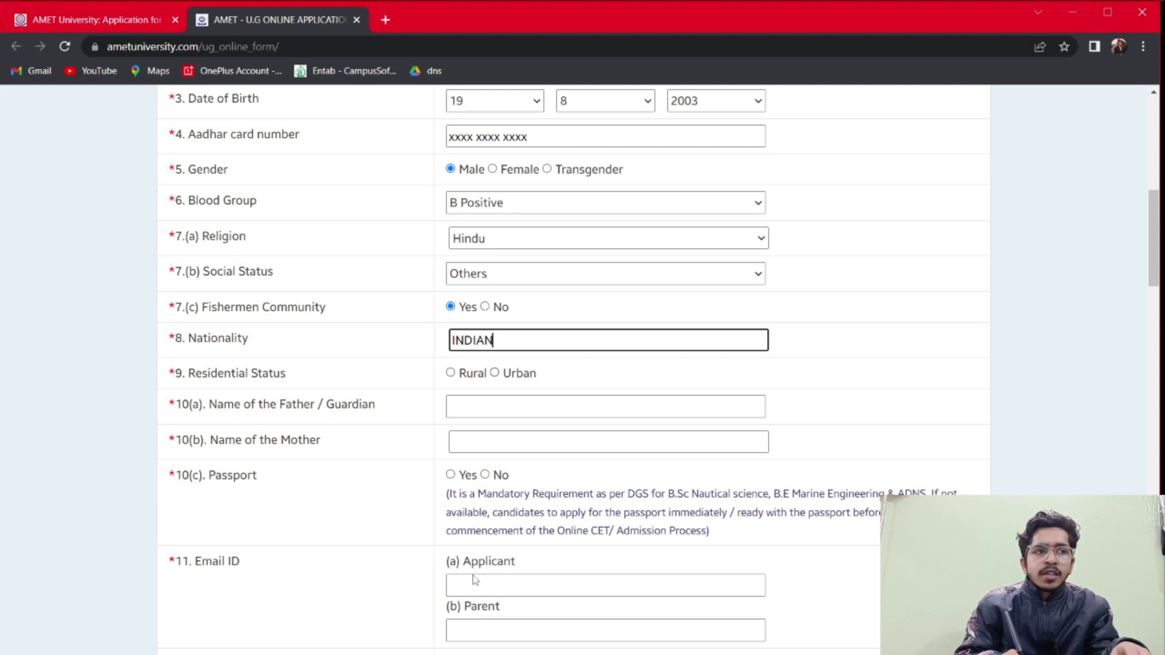
key(Tab)
key(Right)
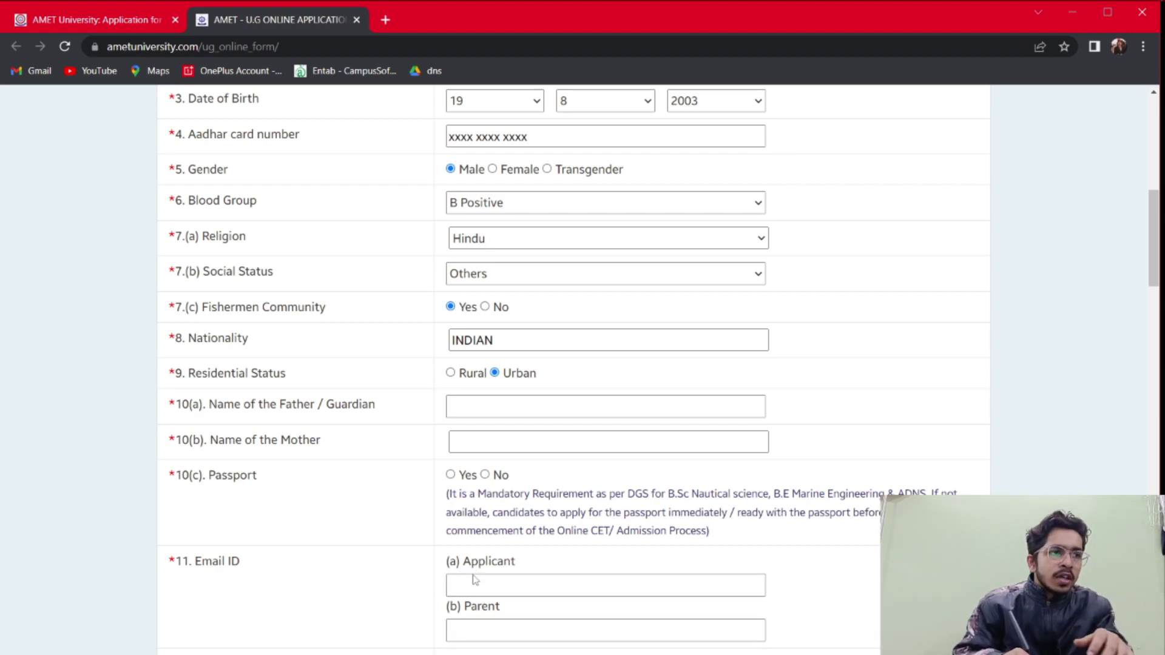
scroll(474, 575, down, 1)
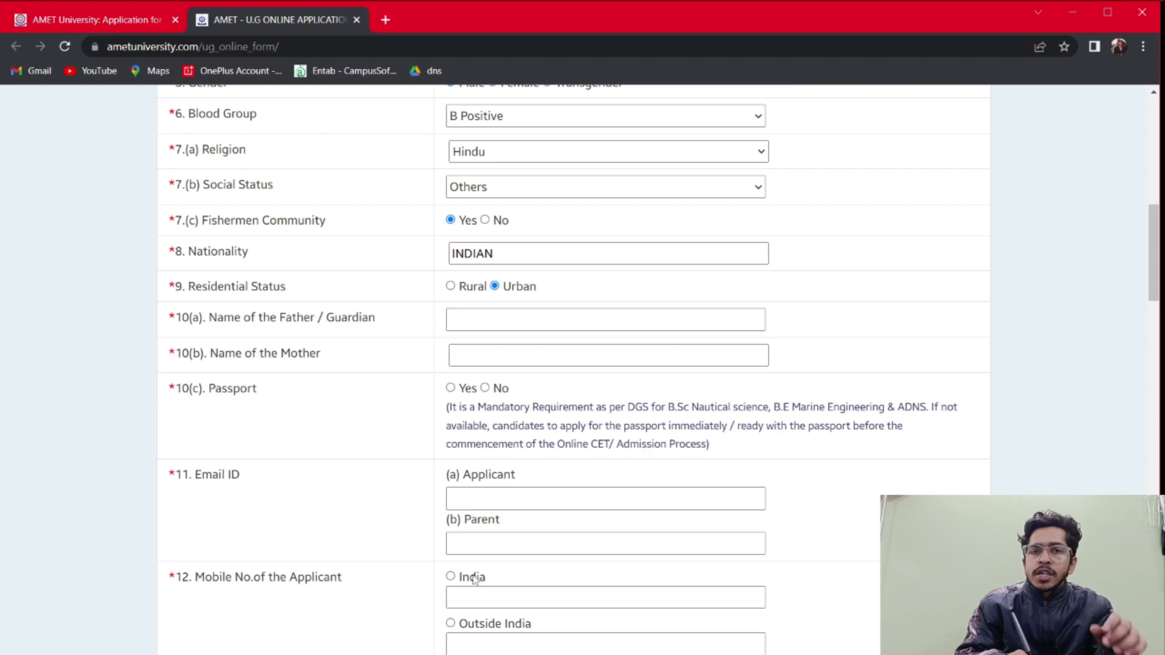
Enter the applicant's and parent's e-mail addresses, fixing the typo in the parent's
scroll(474, 579, down, 1)
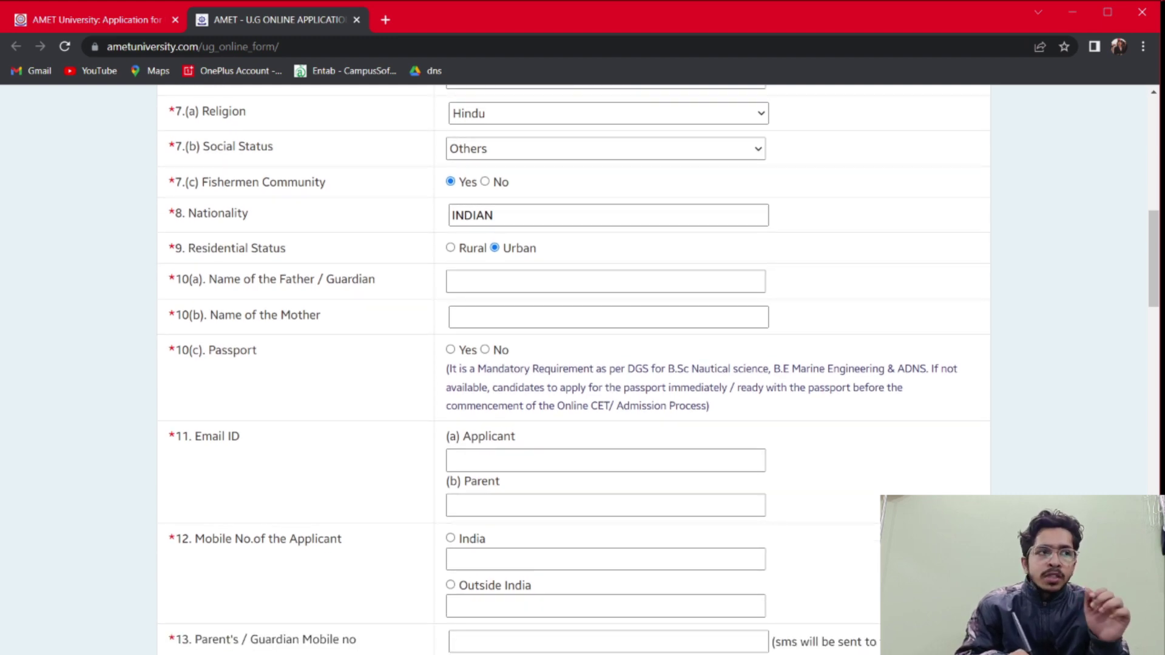
scroll(475, 580, down, 1)
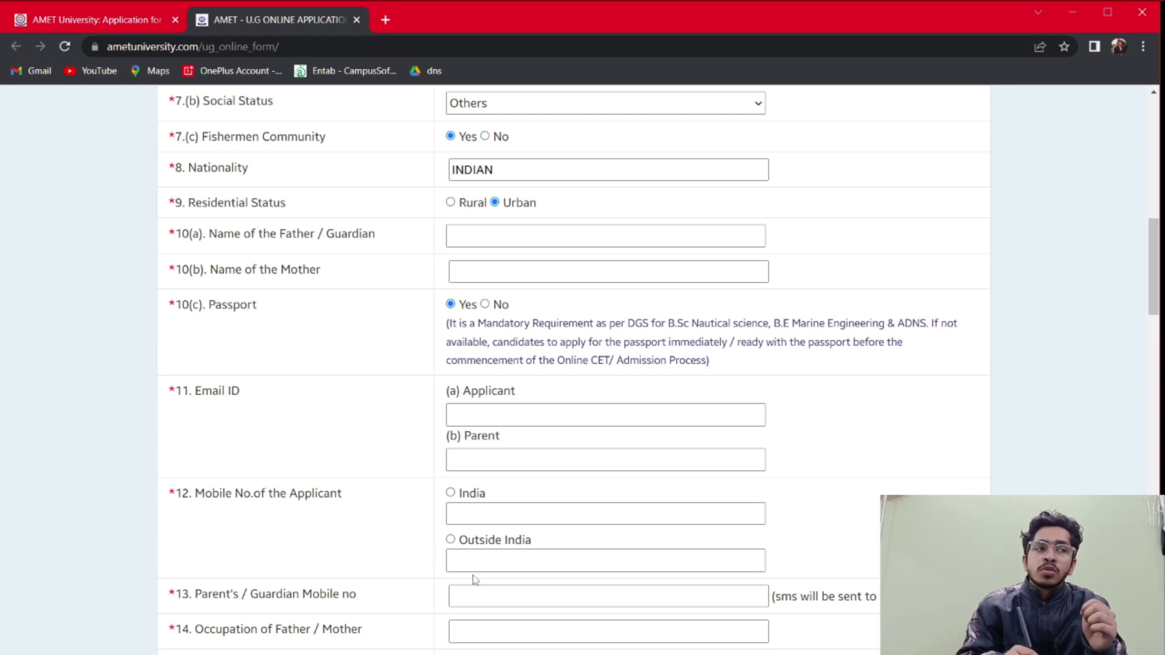
scroll(475, 580, down, 3)
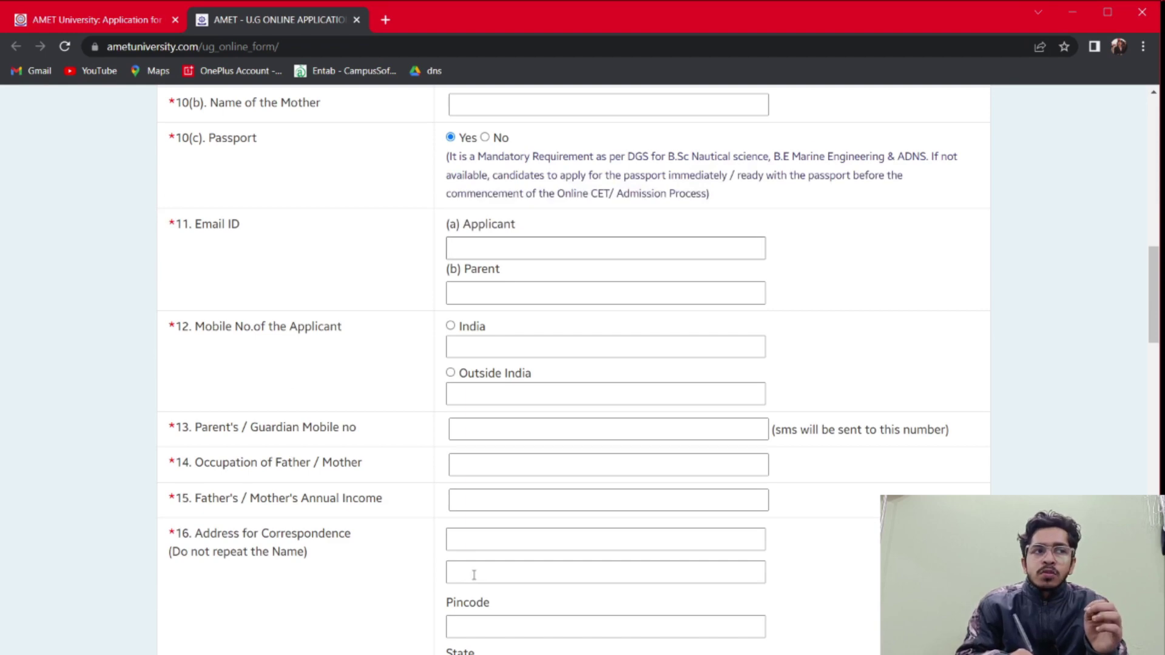
key(Tab)
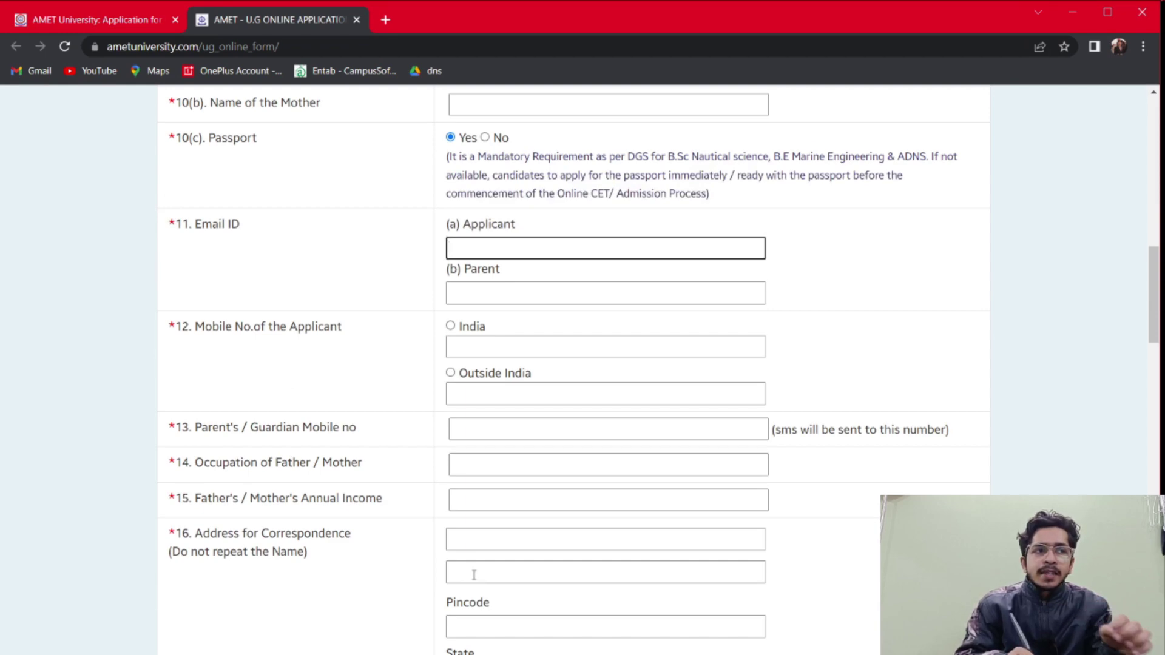
text(APLICANT)
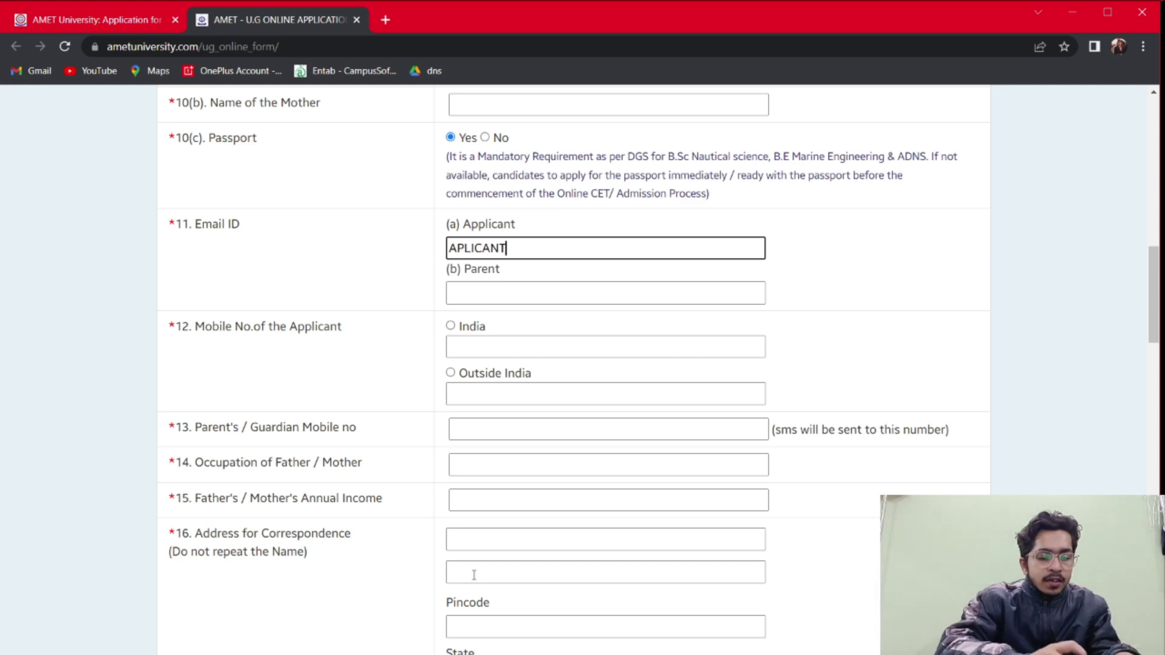
text(@GMAIL.COM)
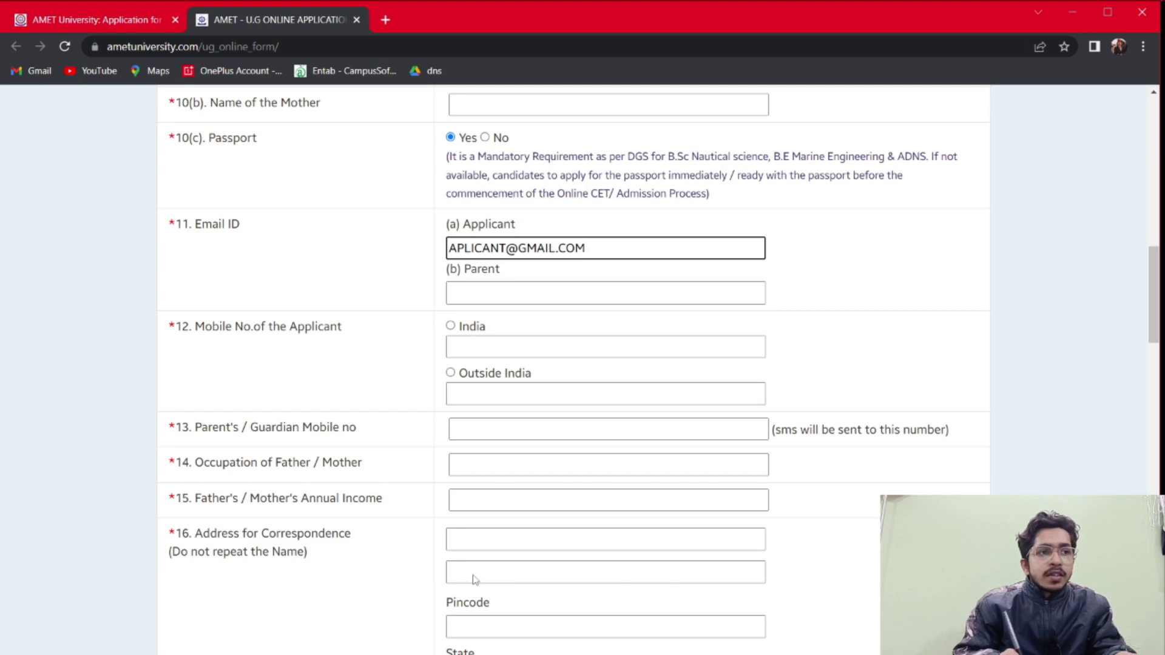
key(Tab)
text(PARE)
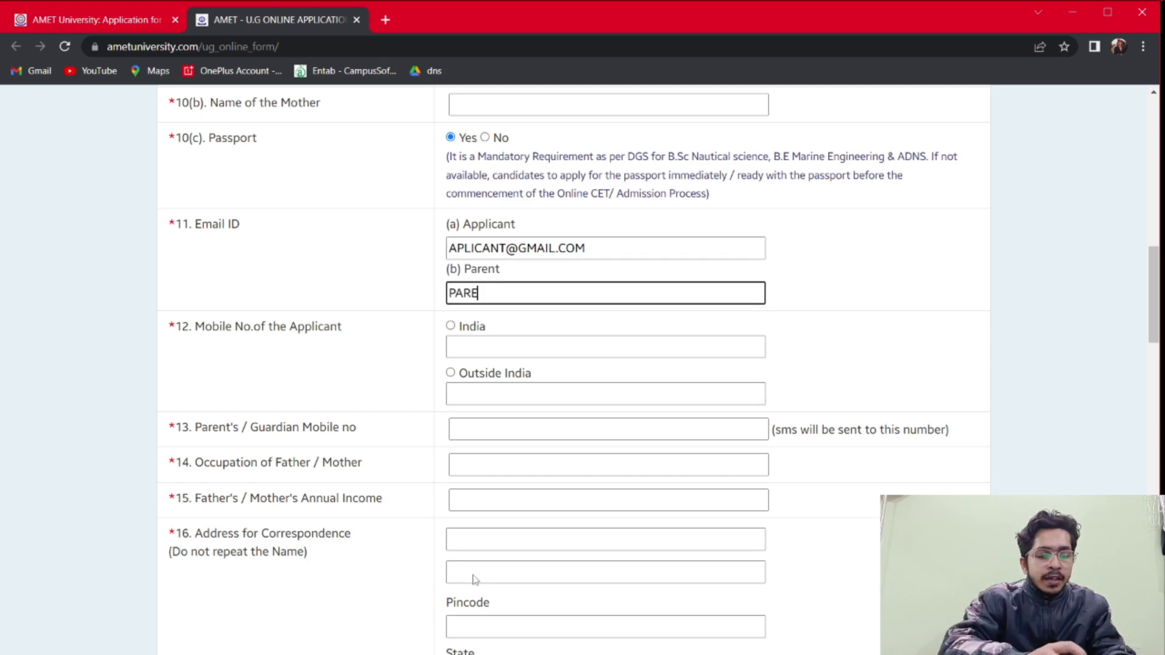
text(N@GMAIL.COP)
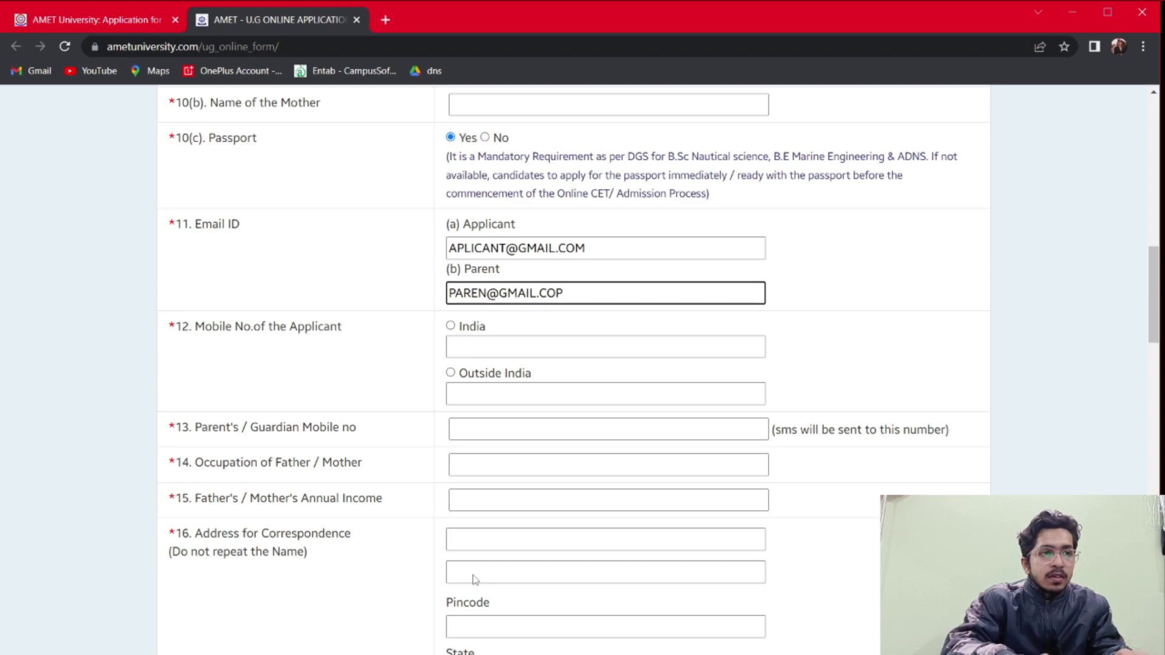
key(BackSpace)
text(M)
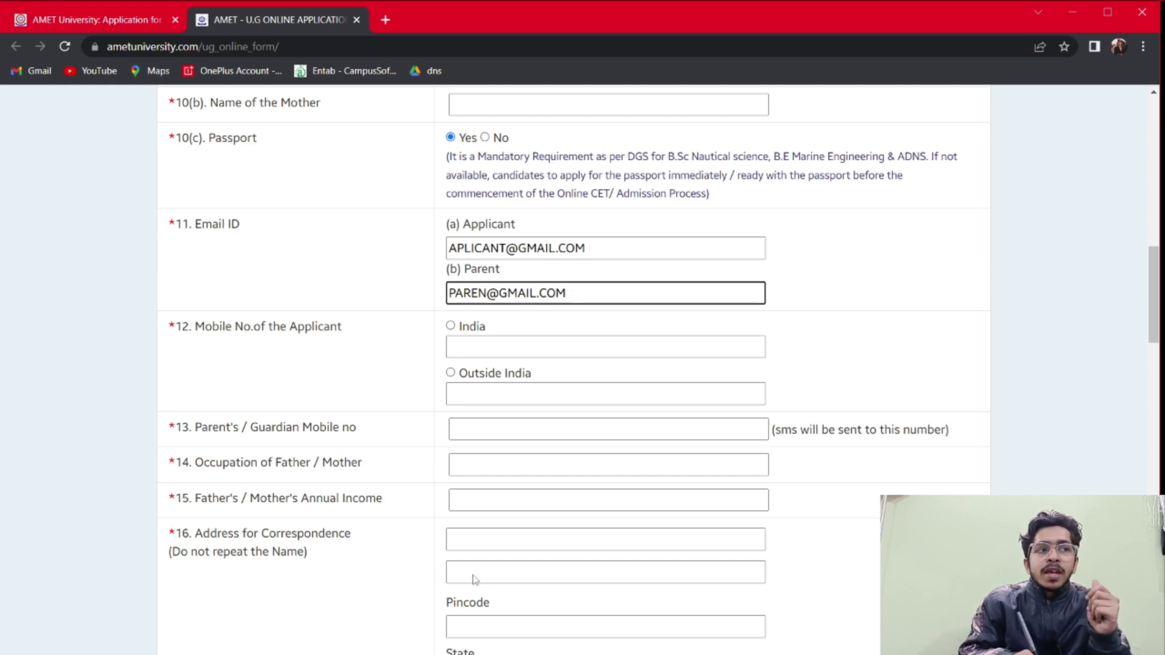
Mark the applicant's mobile number as an India number
scroll(475, 579, down, 1)
key(Tab)
key(space)
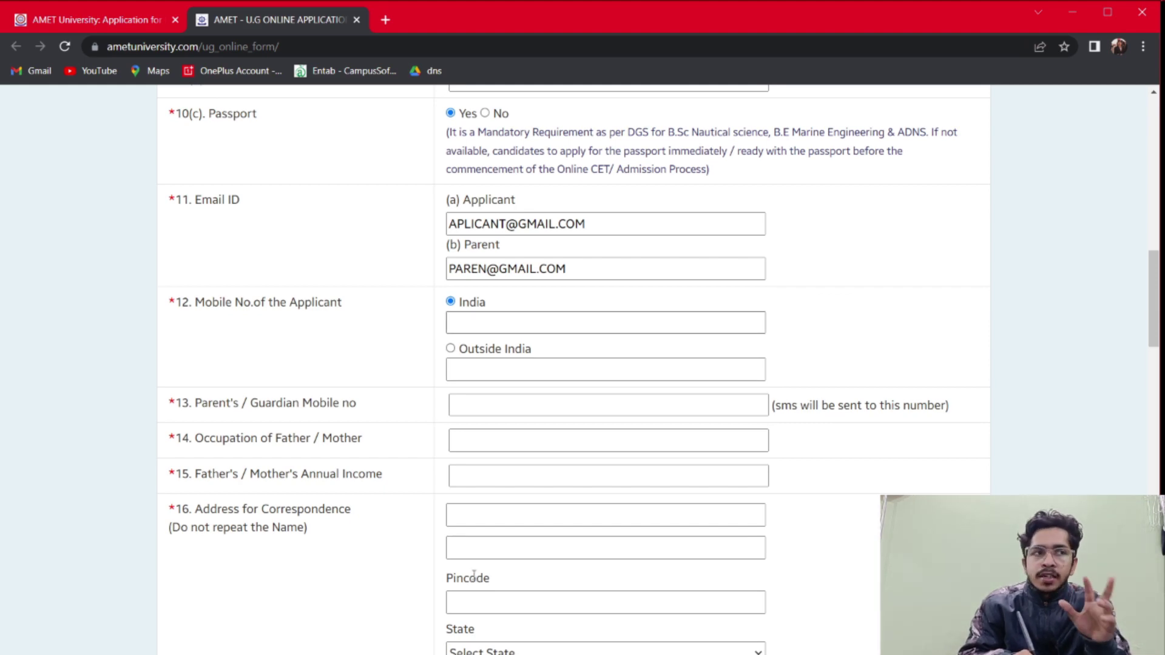
Type 800000 into the father's/mother's Annual Income field
scroll(475, 580, down, 2)
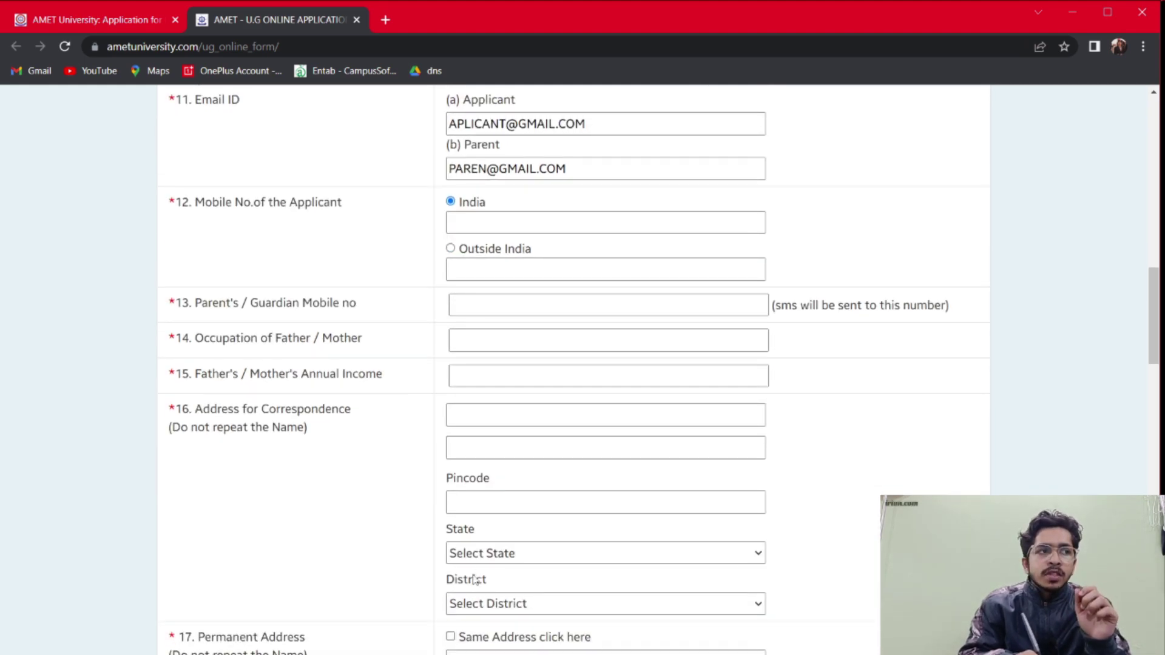
scroll(475, 580, down, 1)
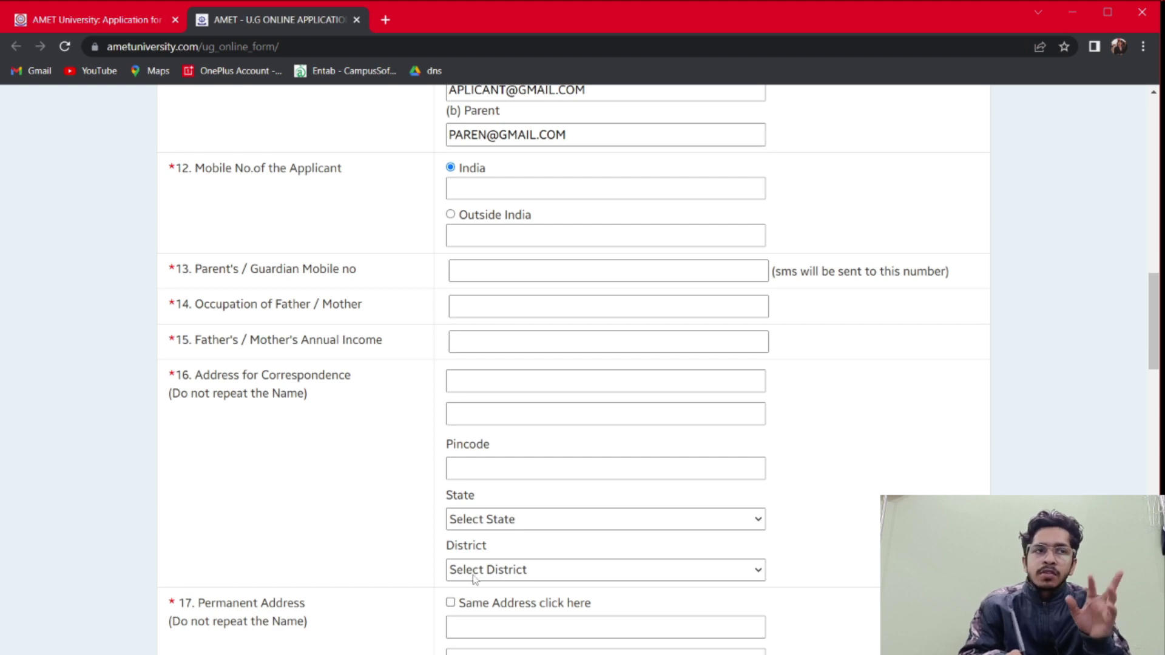
scroll(475, 580, down, 1)
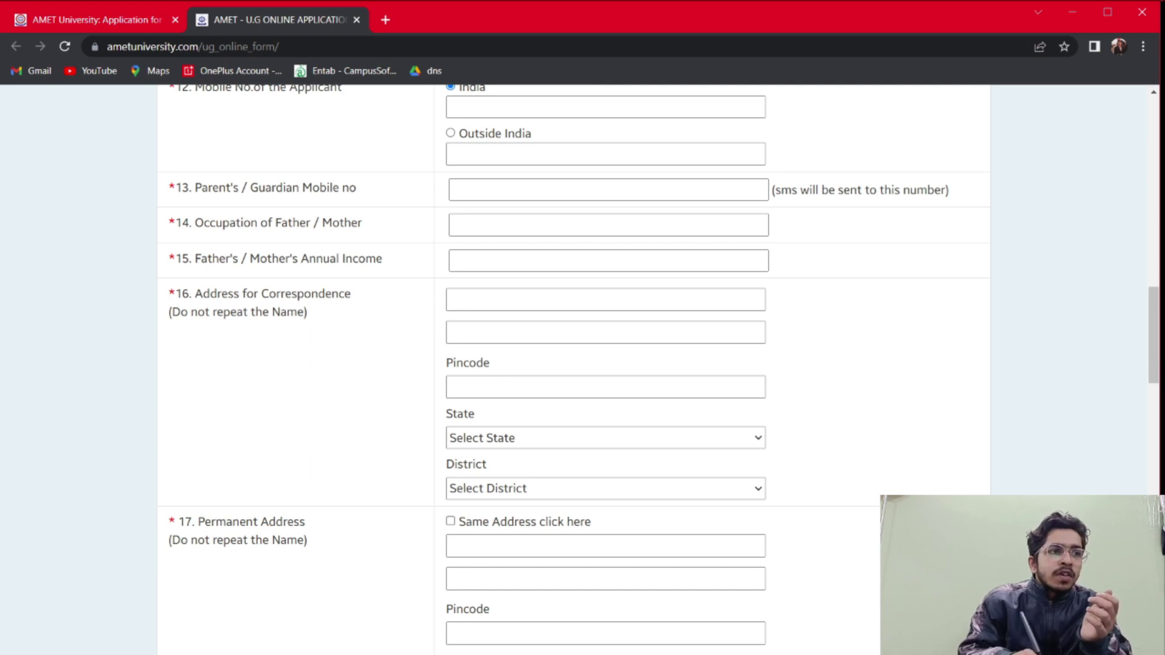
scroll(474, 579, down, 1)
key(Tab)
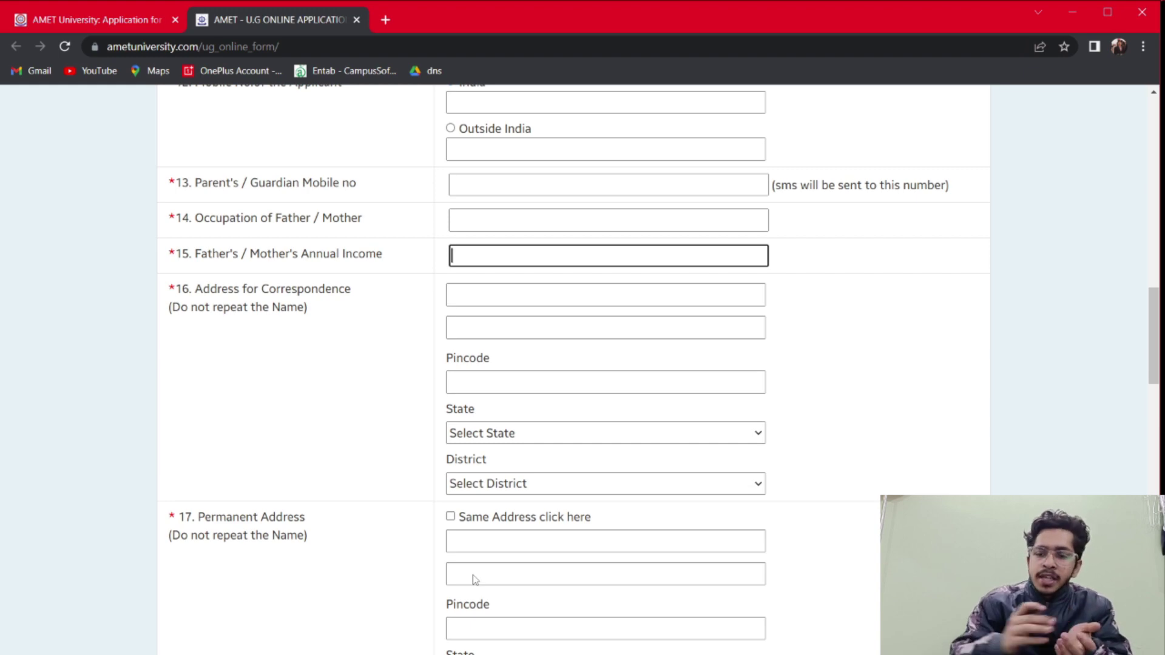
text(800000)
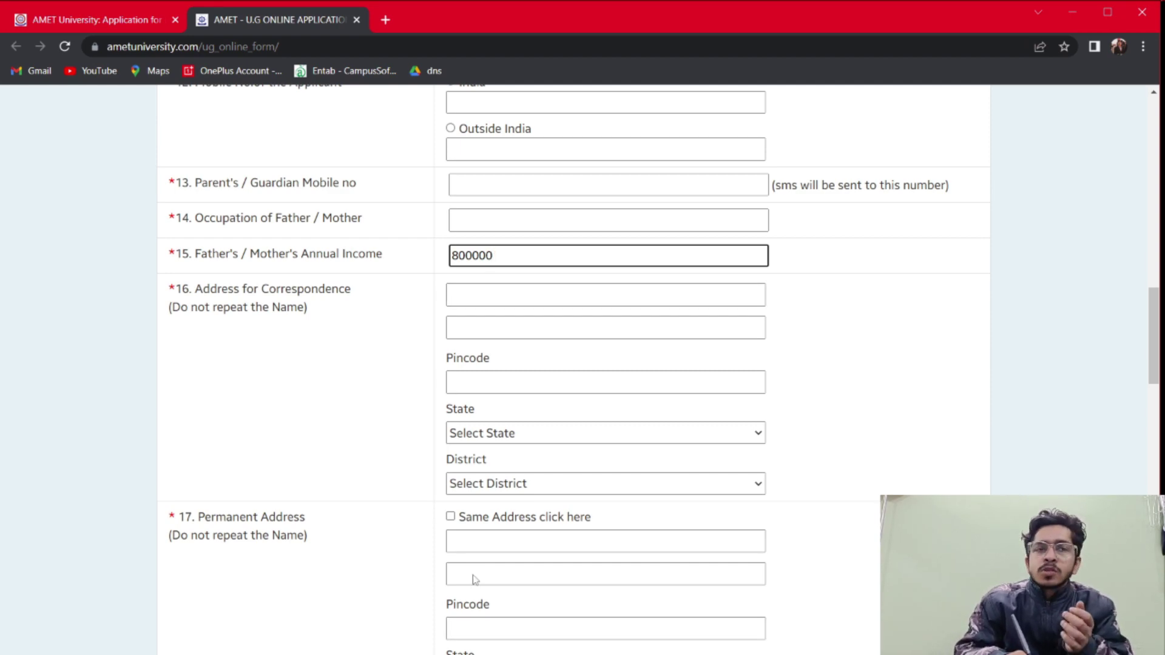
click(309, 307)
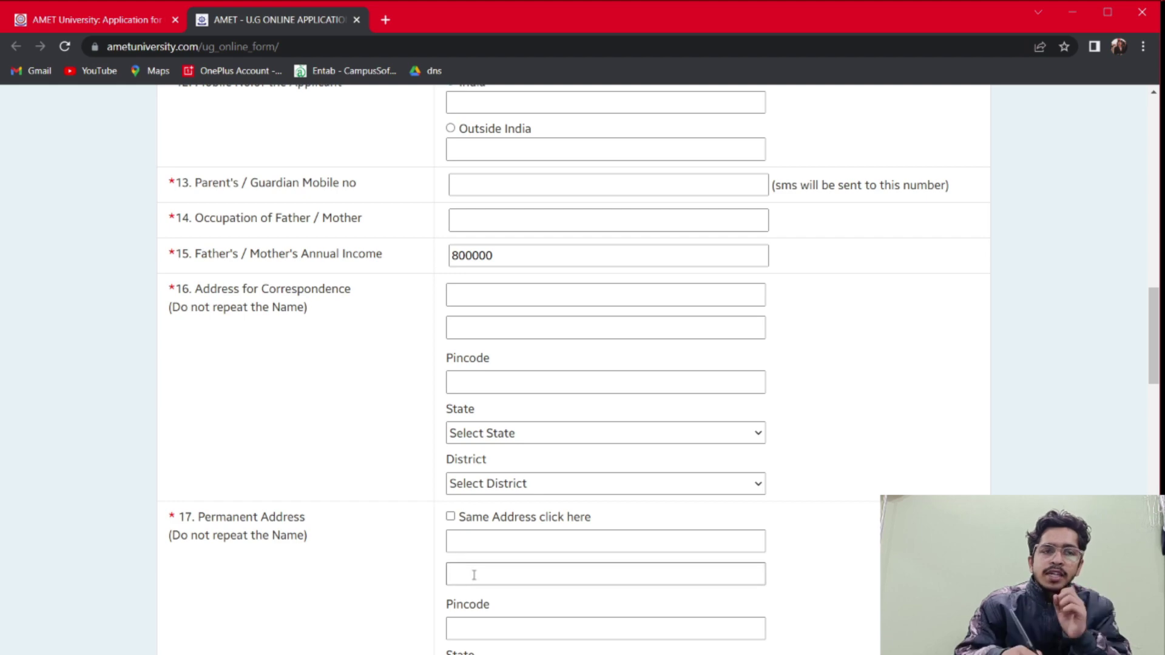
Tick 'Same Address click here' at item 17 for the permanent address
scroll(475, 580, down, 3)
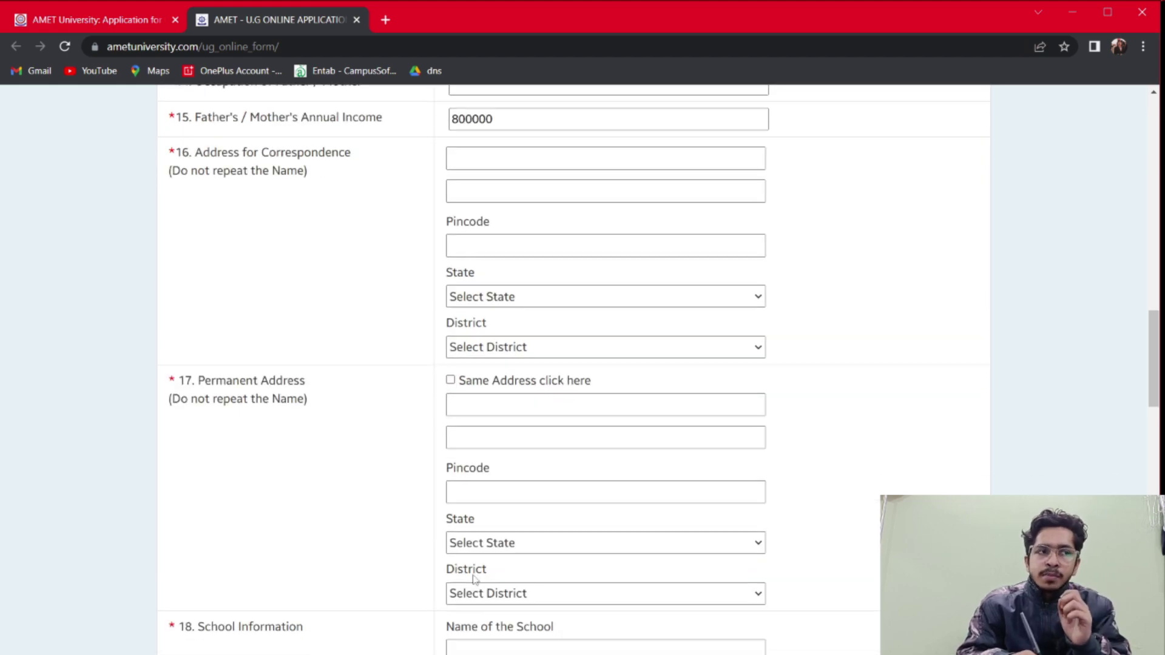
scroll(475, 579, up, 1)
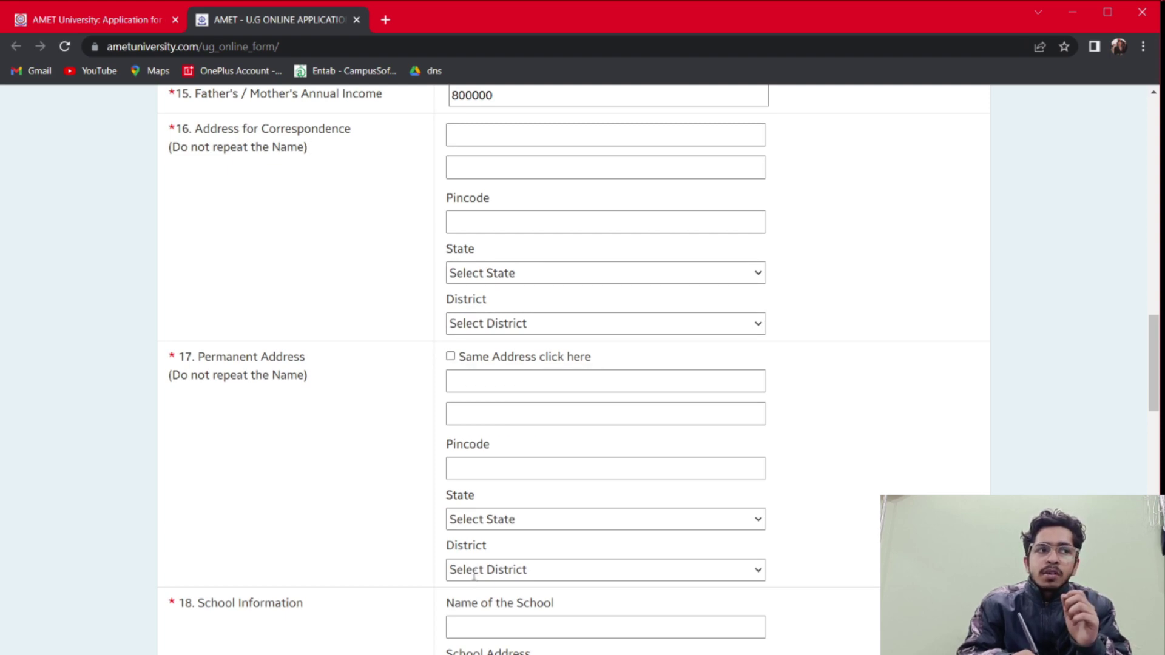
key(space)
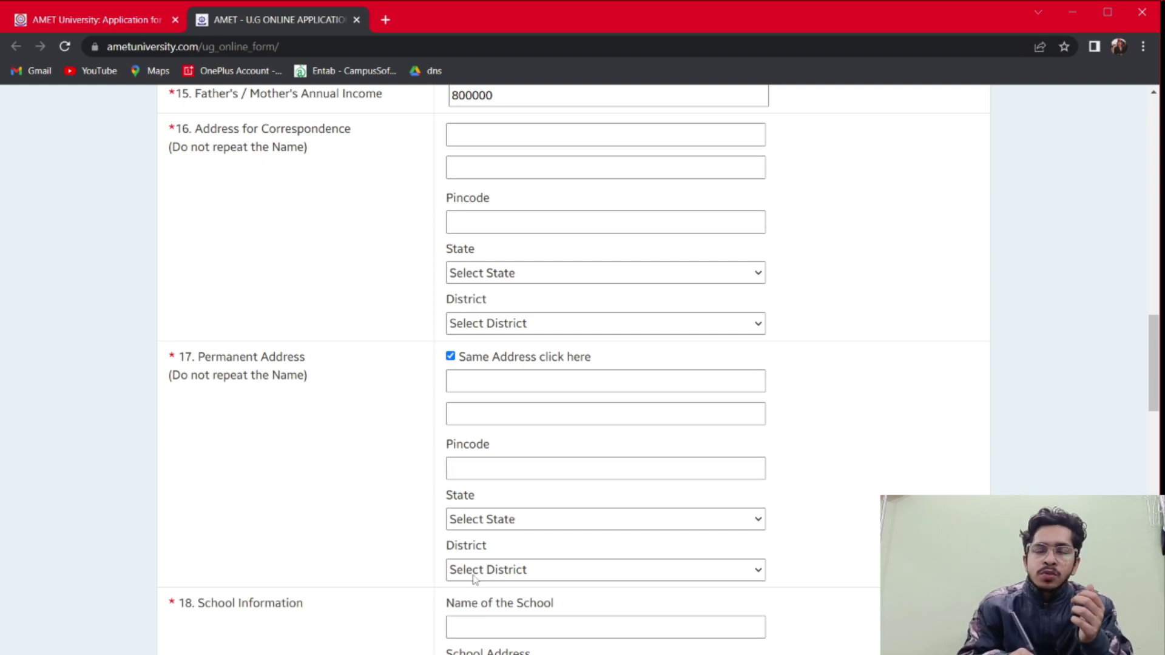
scroll(474, 578, down, 2)
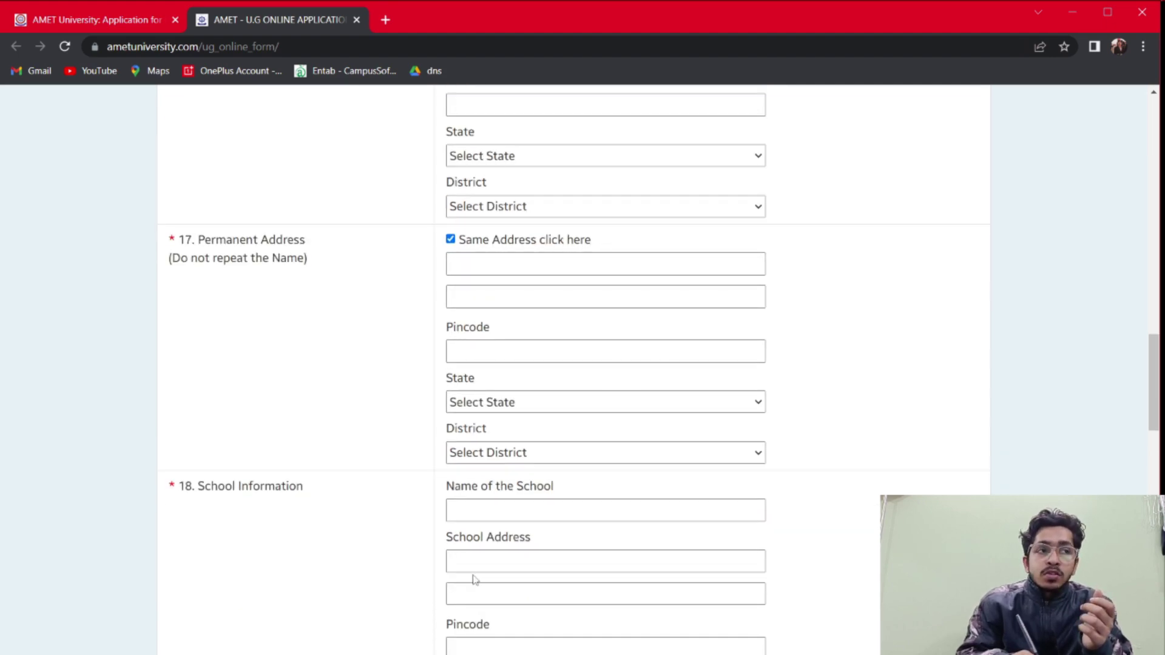
scroll(473, 579, down, 3)
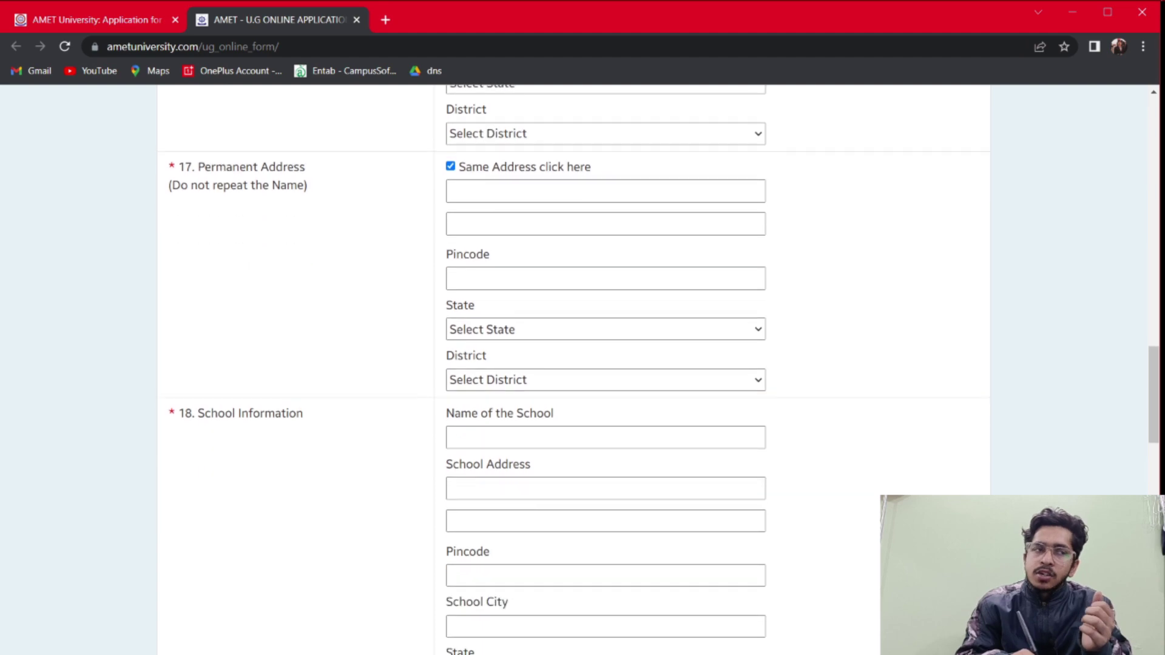
scroll(474, 577, down, 1)
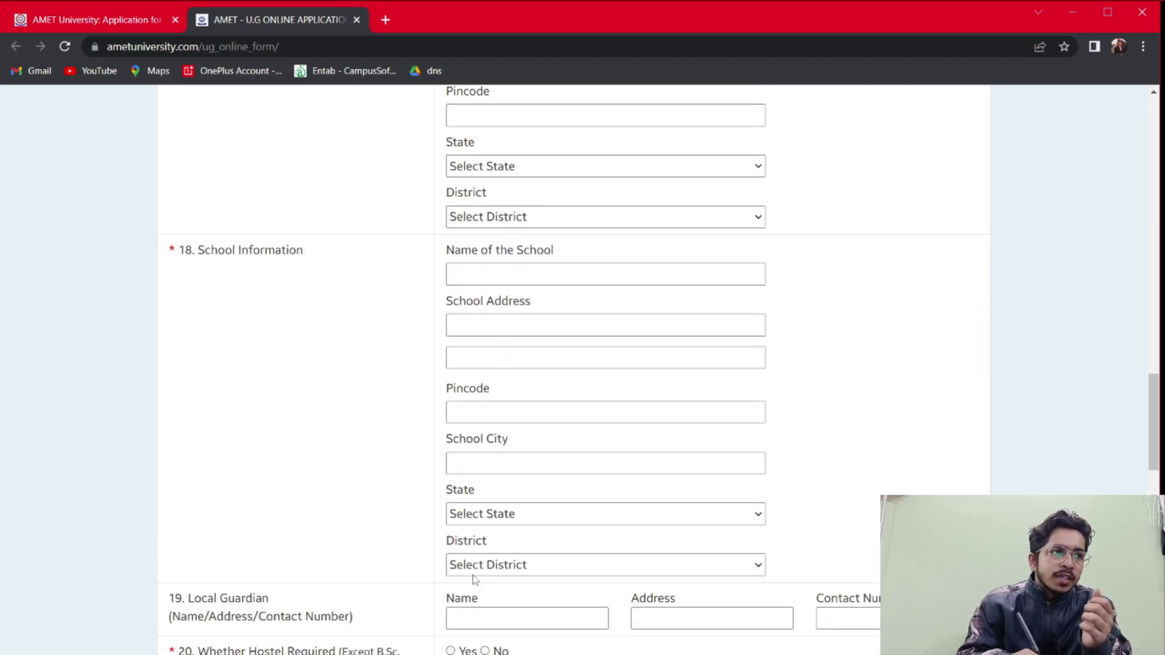
scroll(475, 579, up, 5)
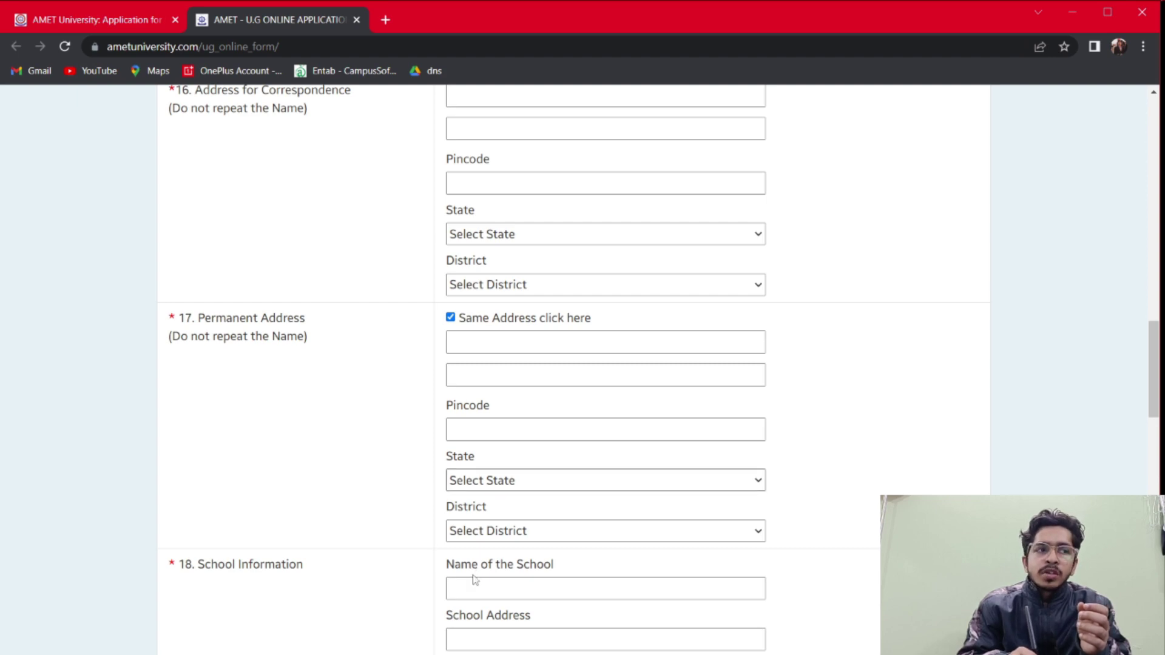
Mark Hostel Required as Yes and Sports Achievement as None
scroll(475, 580, down, 4)
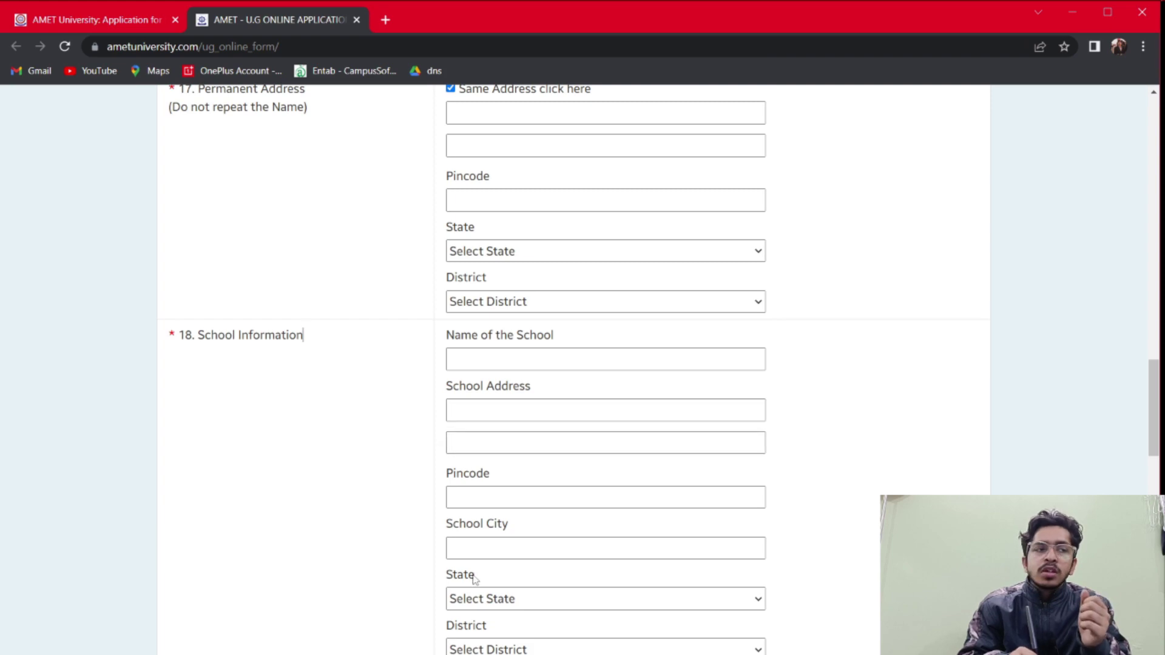
scroll(475, 580, down, 2)
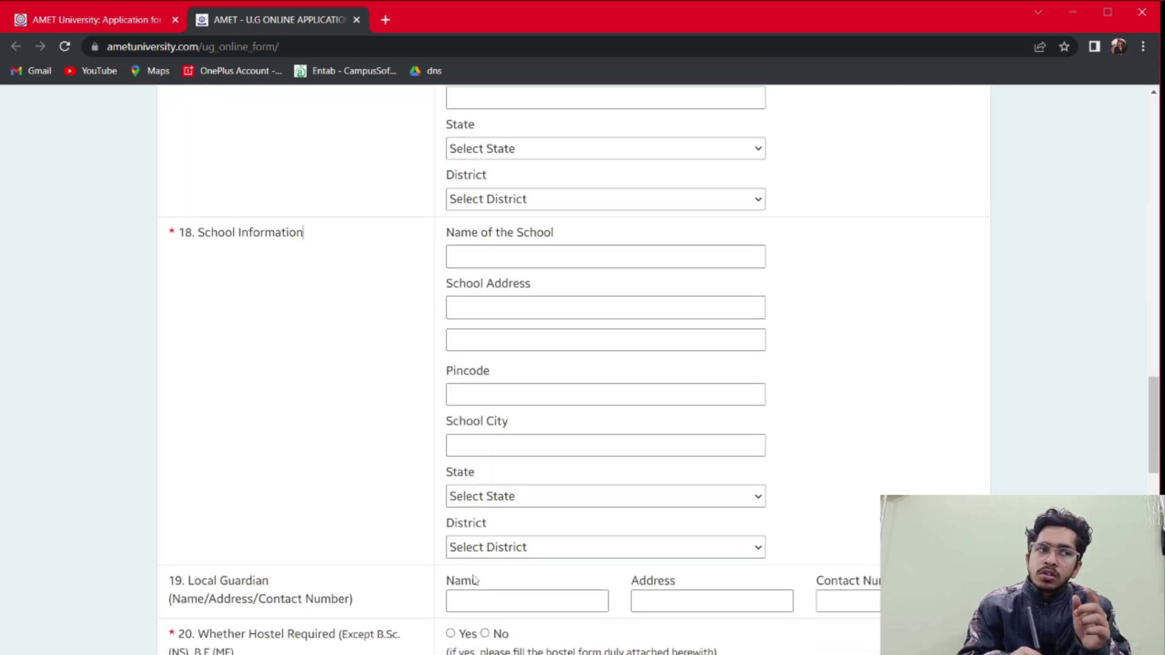
scroll(475, 579, down, 1)
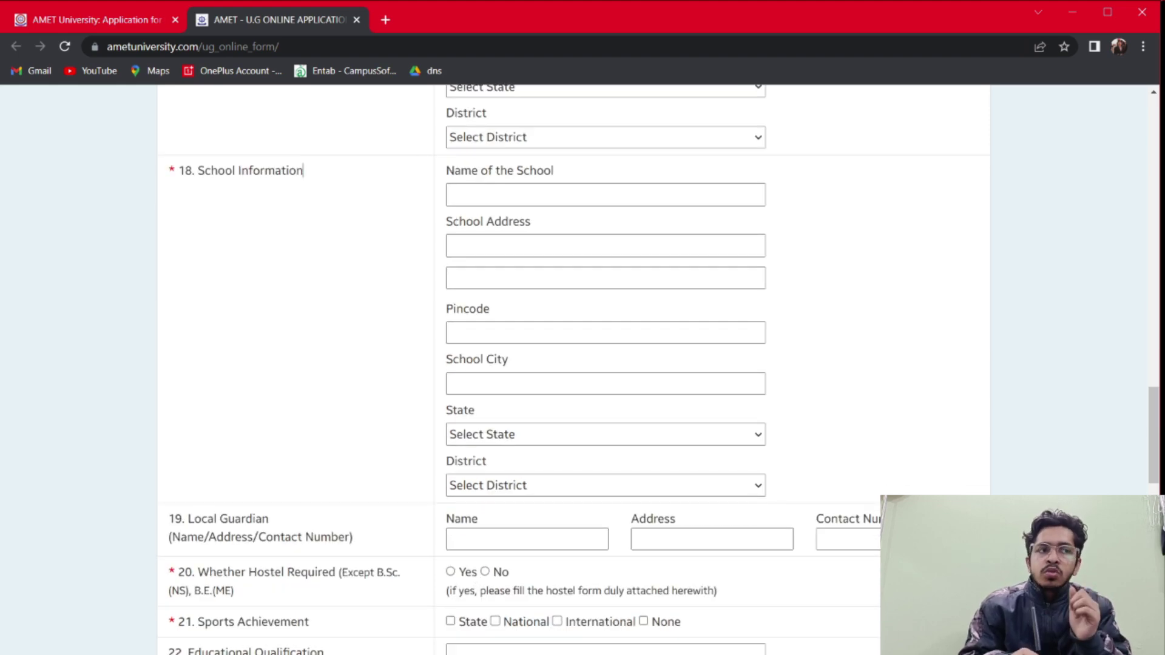
scroll(475, 579, down, 1)
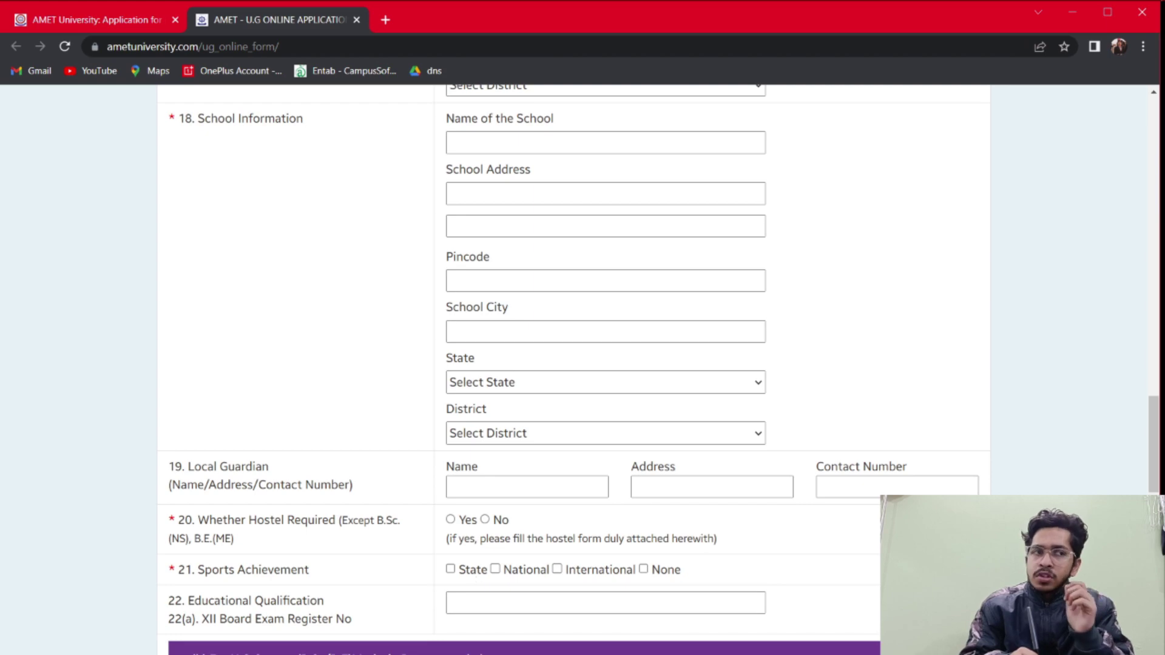
scroll(475, 580, down, 1)
scroll(476, 579, down, 1)
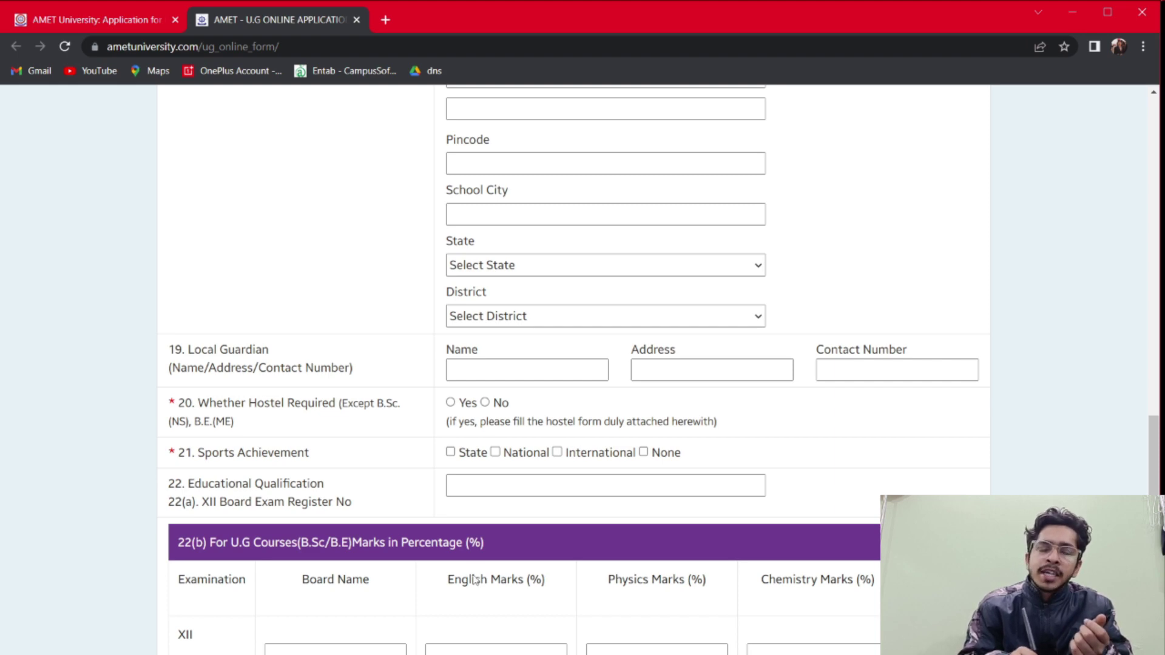
scroll(475, 580, down, 1)
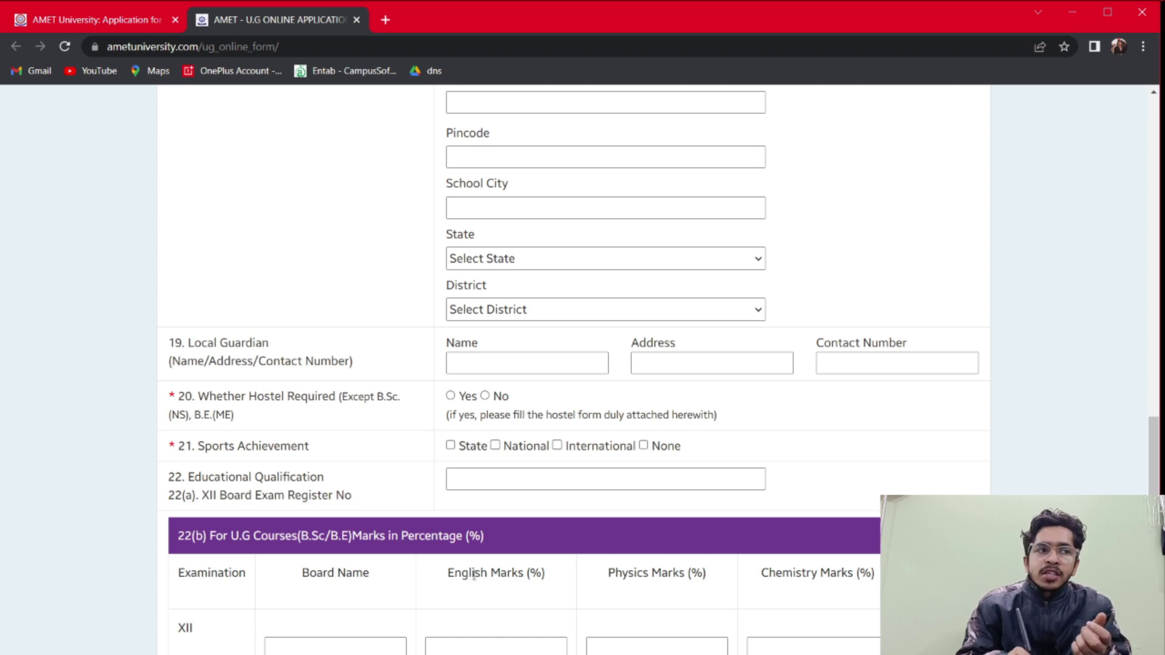
key(space)
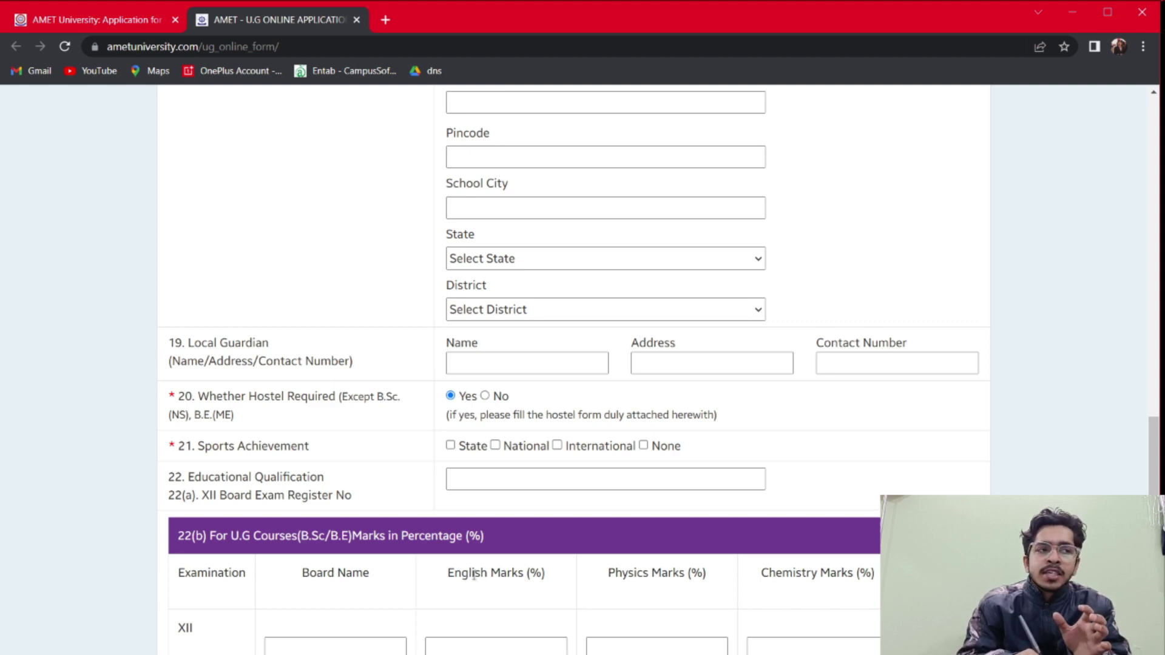
scroll(474, 574, down, 2)
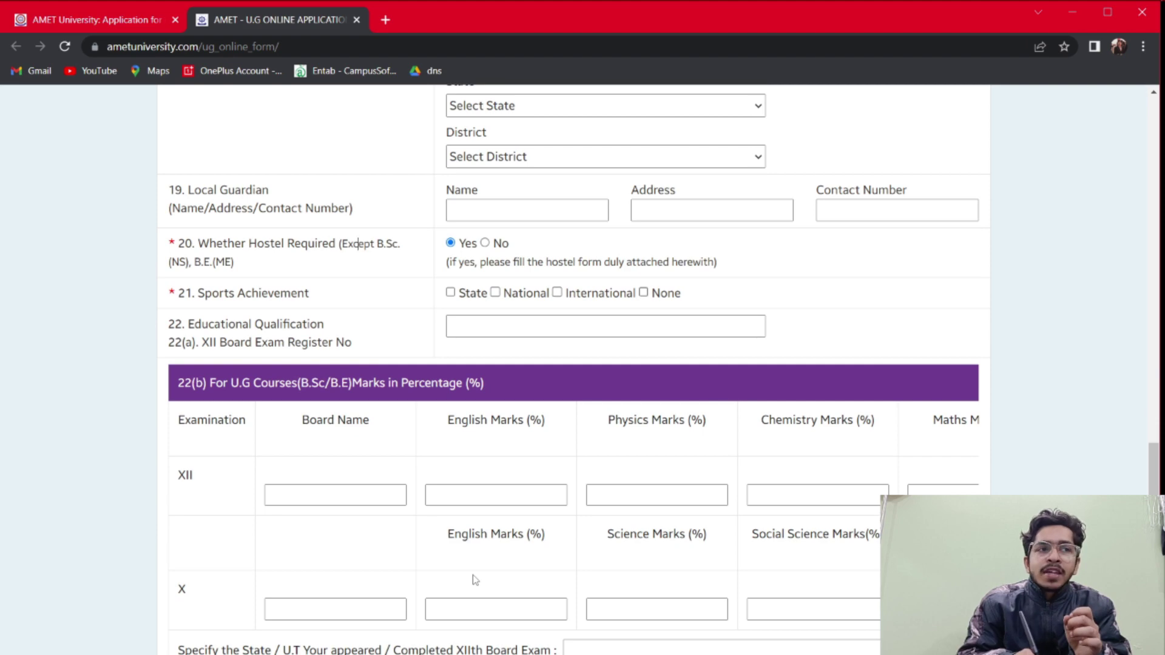
click(643, 292)
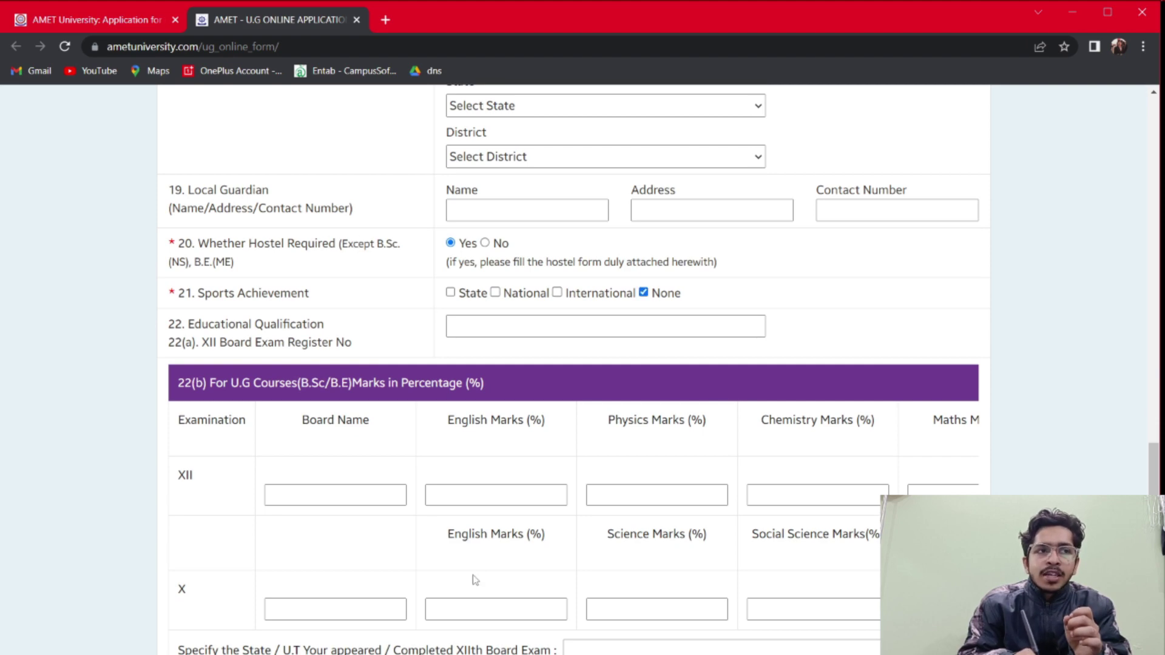
Enter the placeholder XII board exam register number xxxxxxxxx
scroll(475, 580, down, 1)
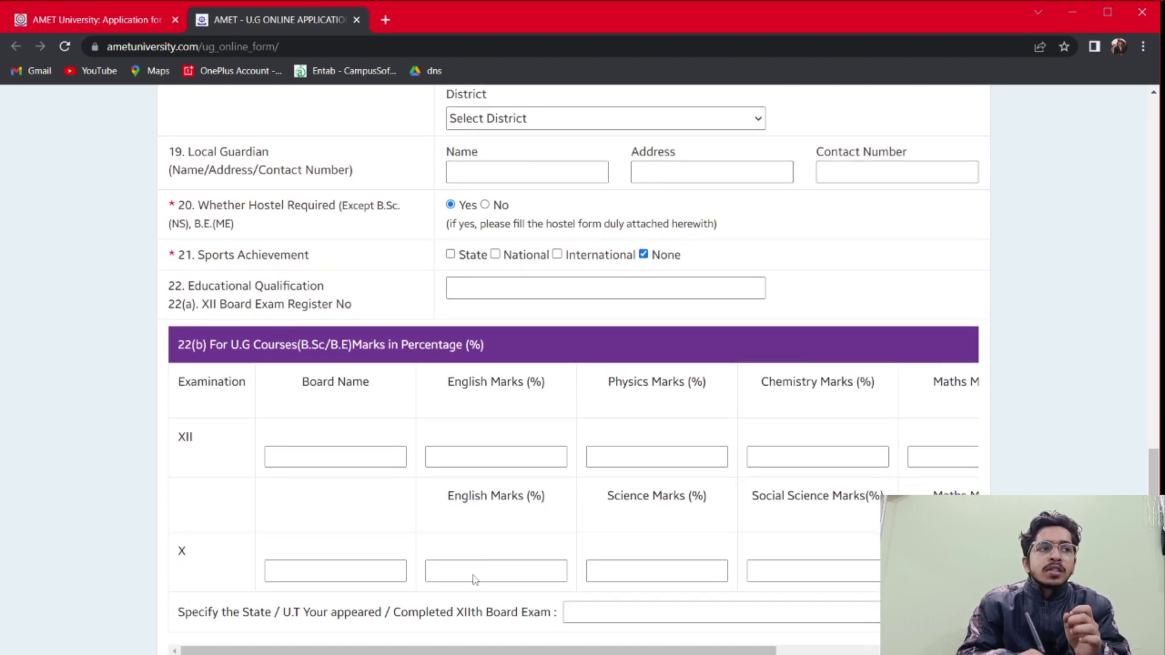
key(Tab)
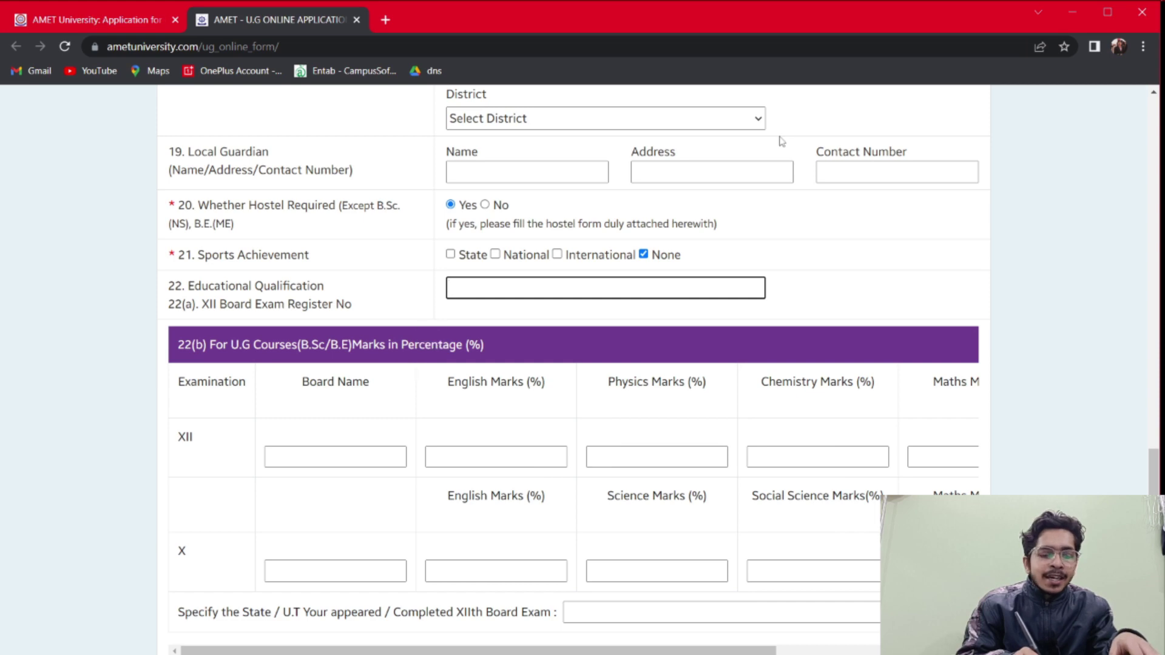
text(xxxxxxxxx)
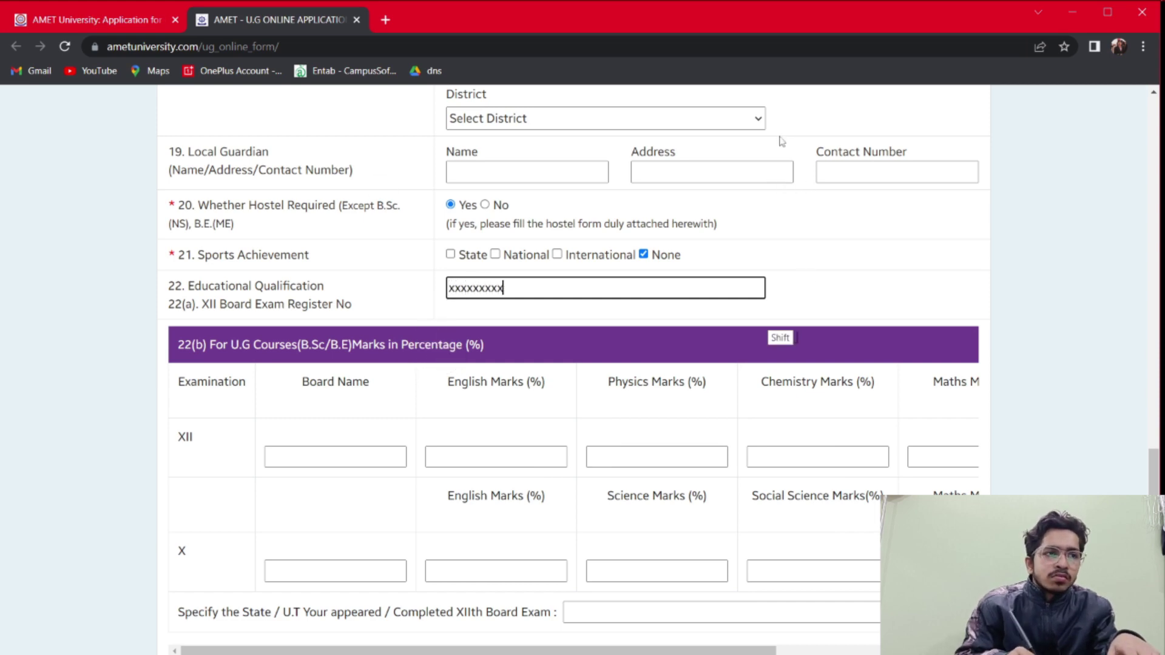
Enter ICSE as the board name for both XII and X
scroll(781, 141, down, 2)
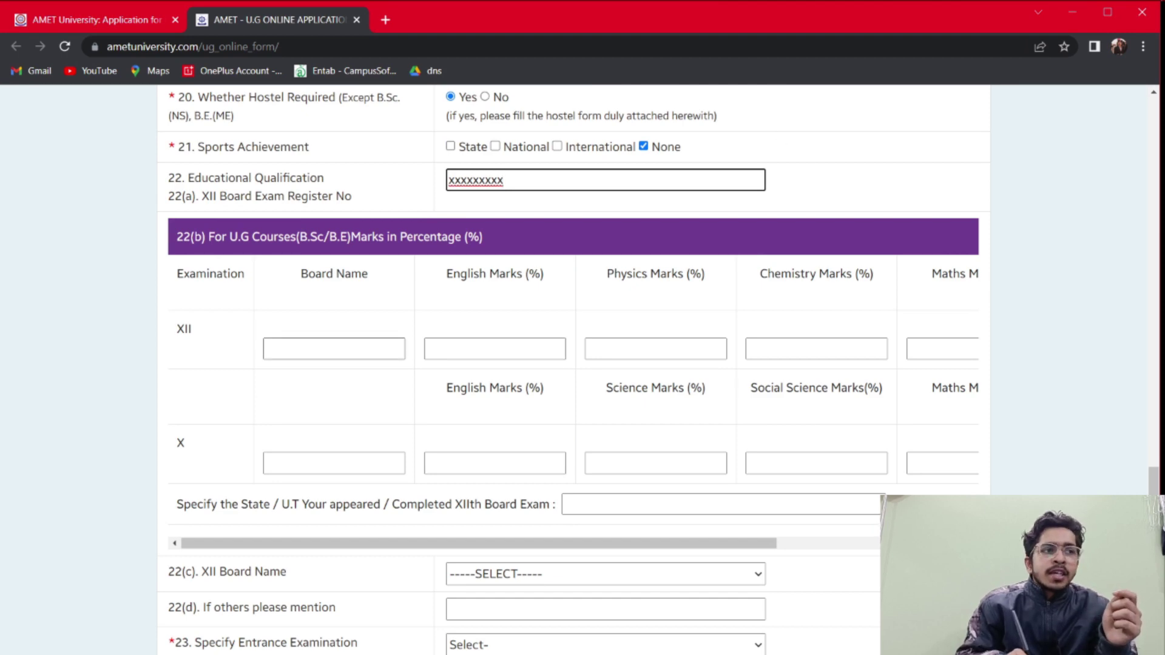
key(Tab)
text(icse)
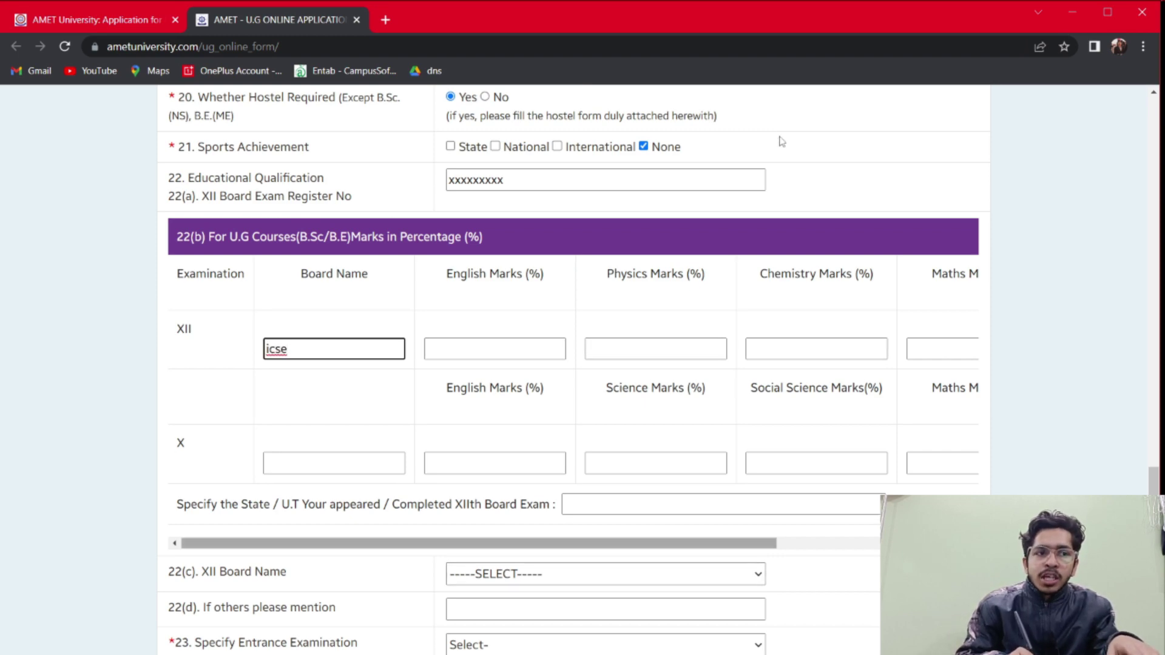
scroll(782, 141, right, 4)
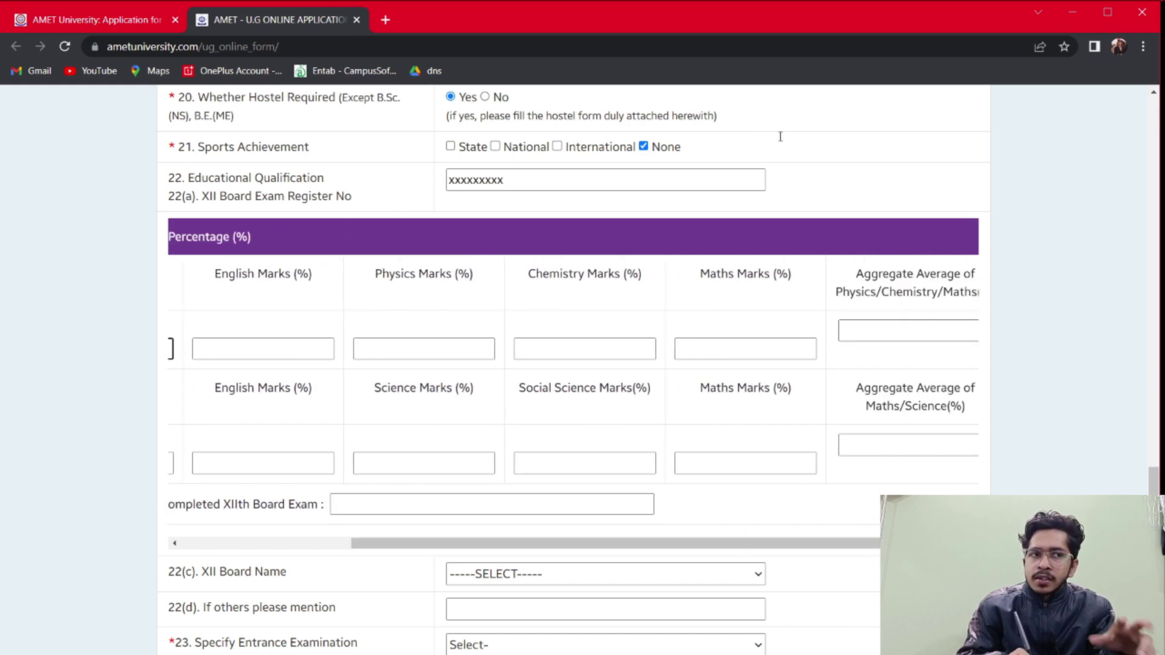
text(icse)
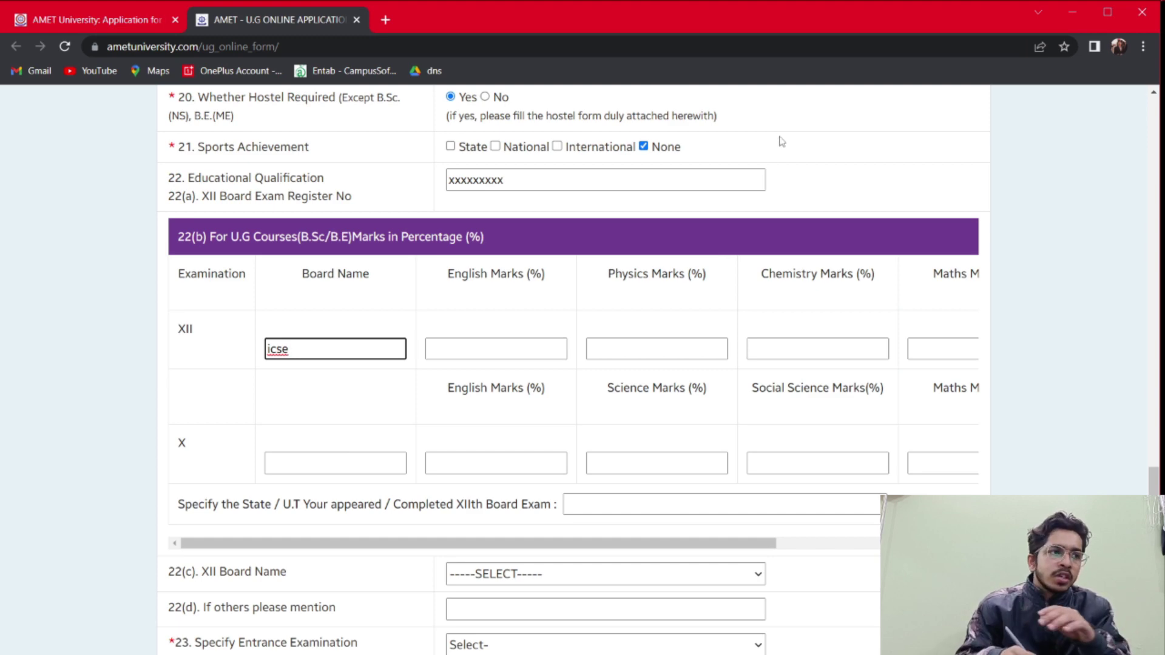
key(BackSpace)
key(BackSpace)
key(BackSpace)
key(BackSpace)
text(ICSE)
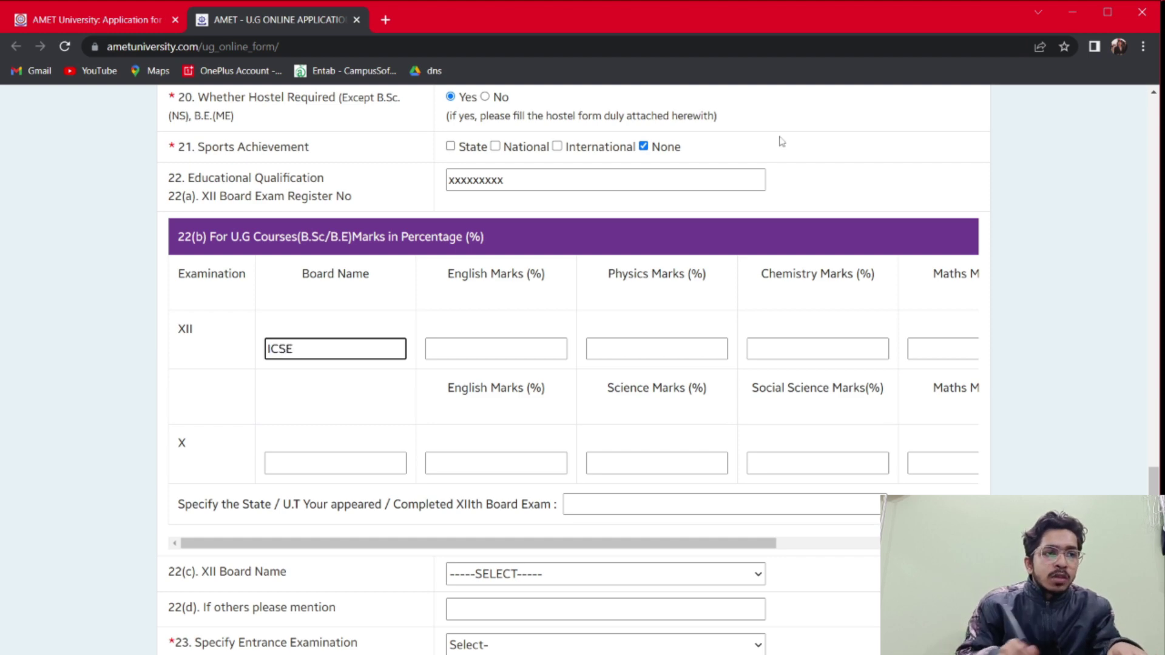
key(Tab)
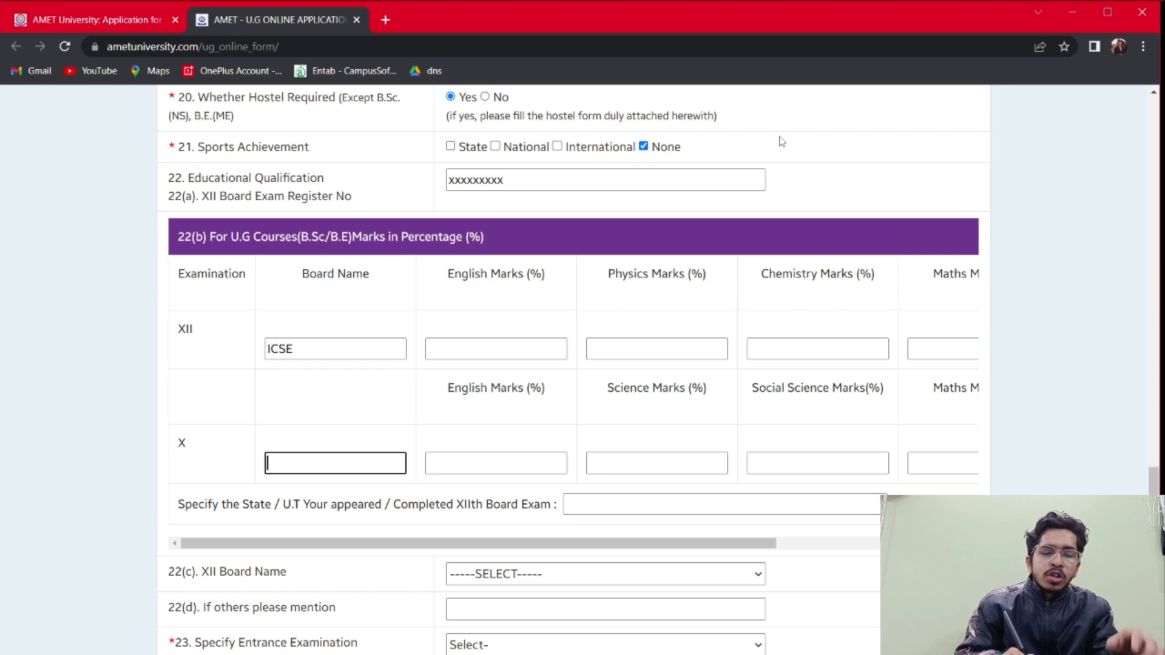
text(ICSE)
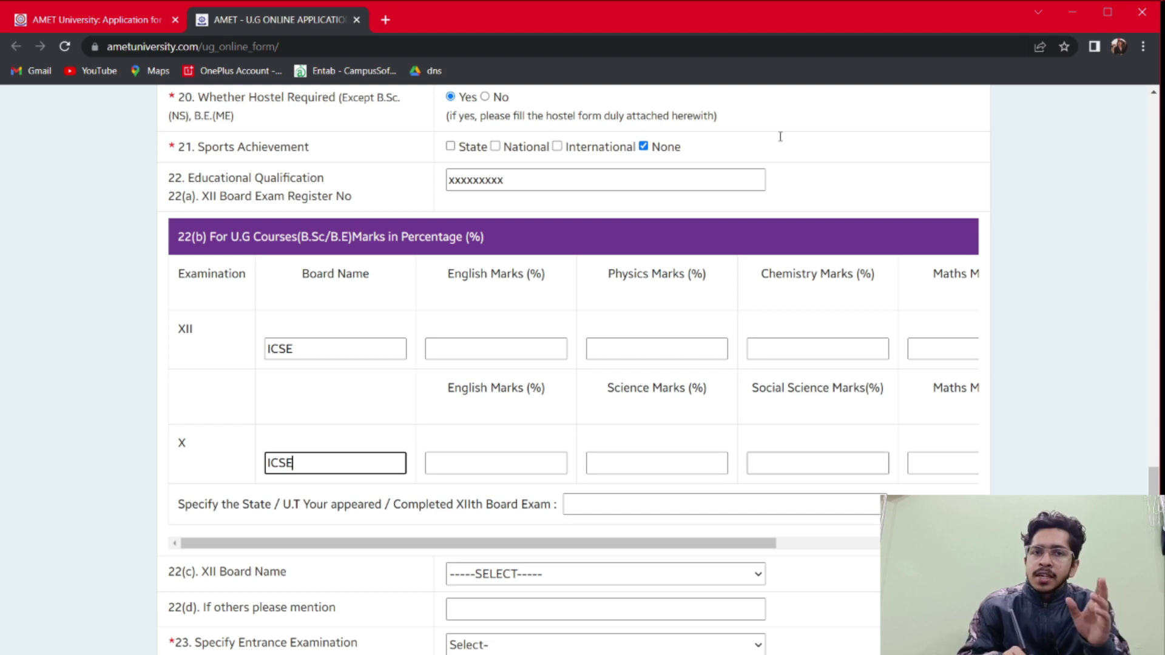
Enter PATNA as the XII exam State/U.T
mouse_move(771, 543)
mouse_down()
mouse_move(956, 543)
mouse_move(770, 543)
mouse_up()
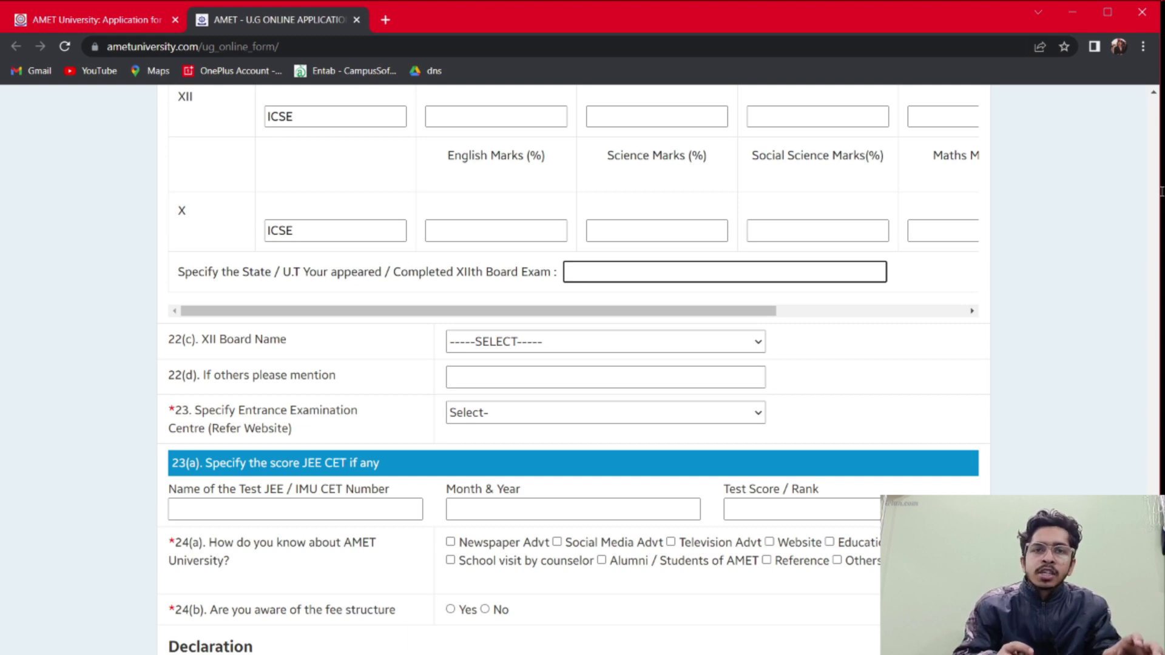
text(POT)
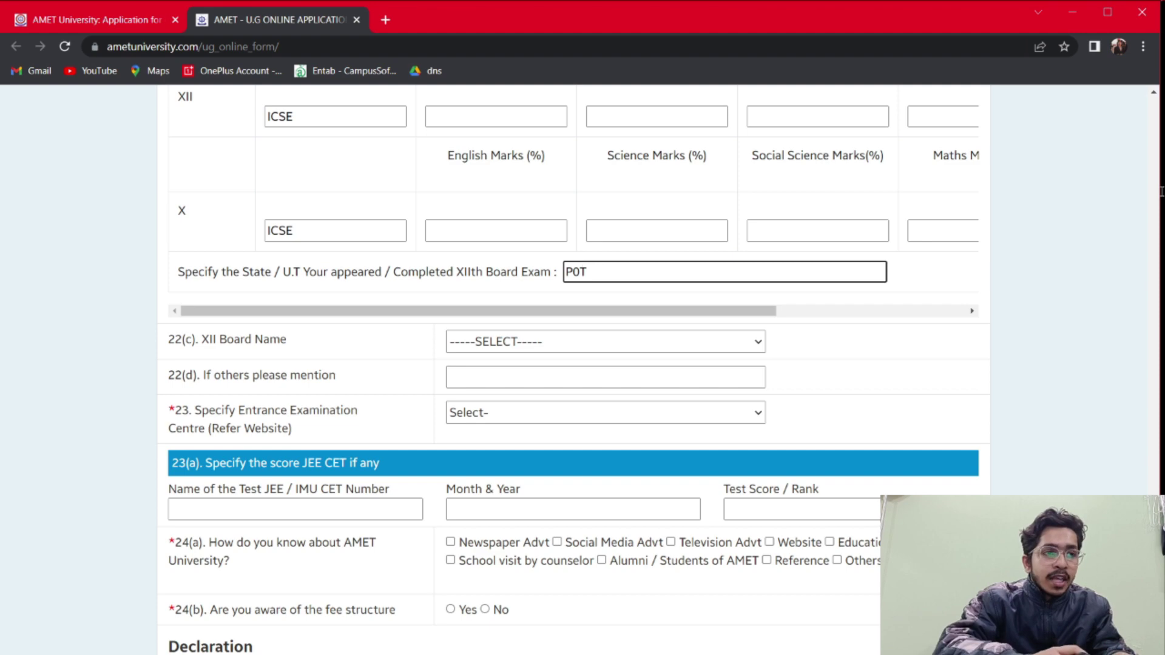
key(BackSpace)
key(BackSpace)
text(ATNA)
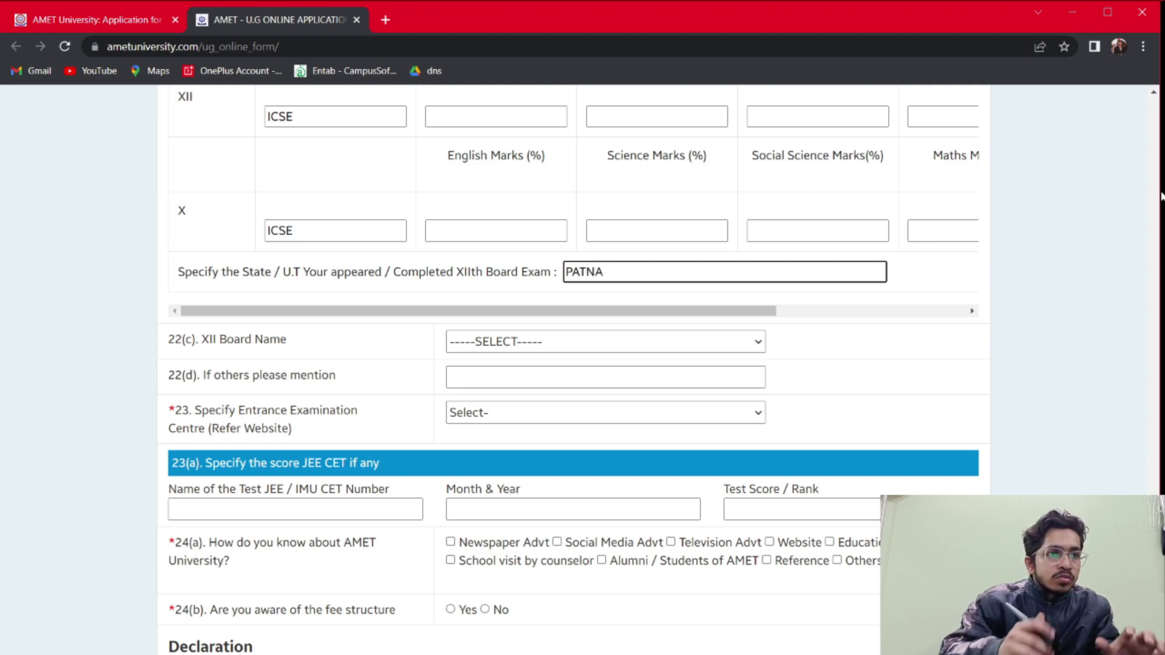
Choose ICSE Board as the XII board name
key(Tab)
key(alt+Down)
key(Down)
key(Down)
key(Down)
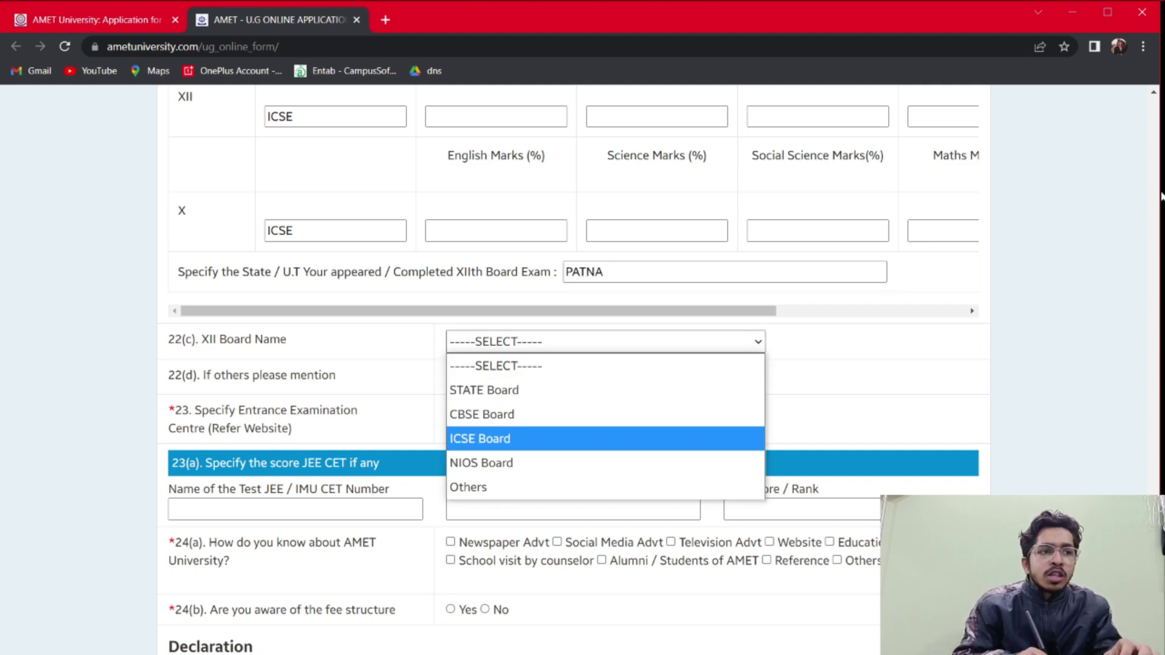
key(Return)
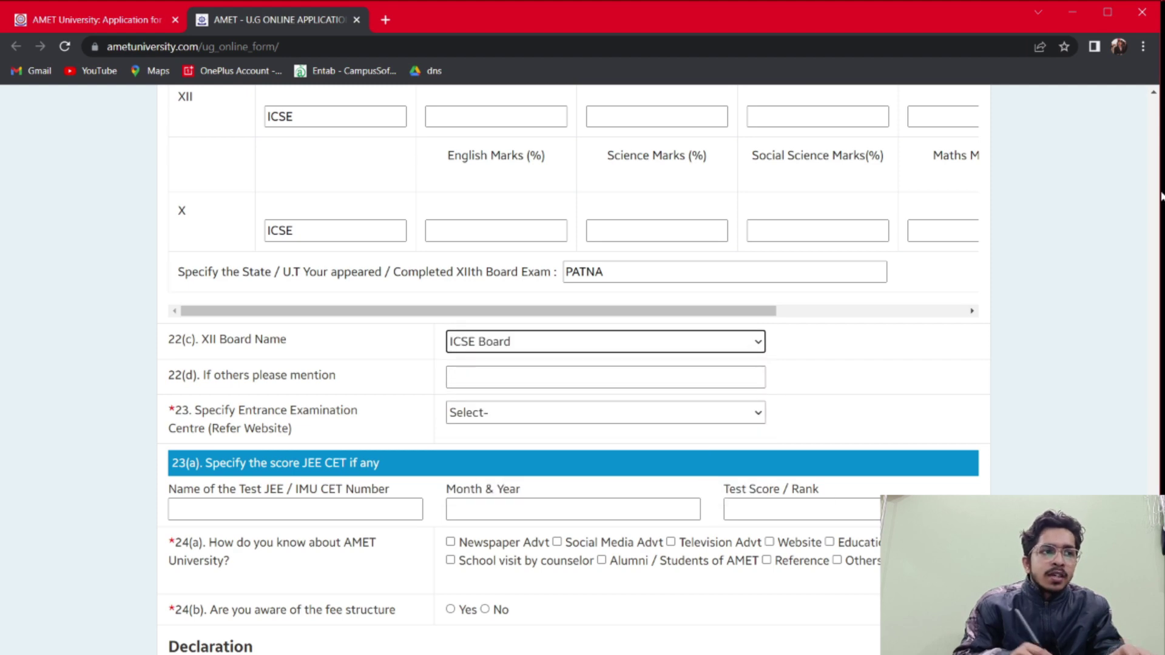
key(alt+Down)
key(Up)
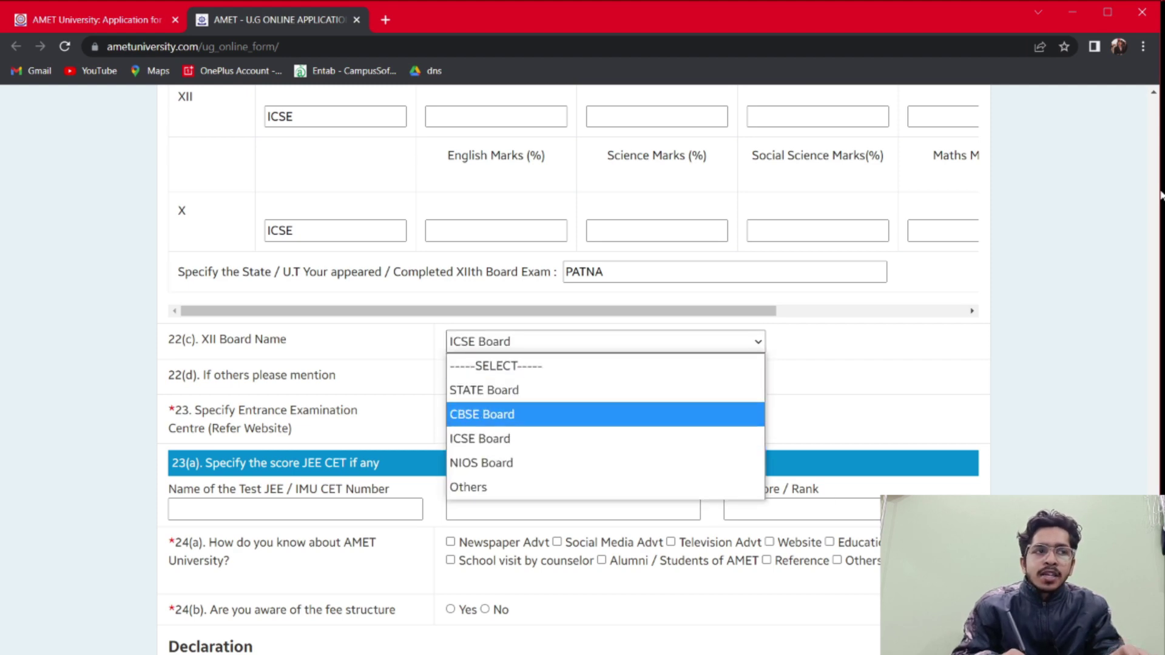
key(Down)
key(Down)
key(Down)
key(Up)
key(Up)
key(Up)
key(Down)
key(Down)
key(Down)
key(Down)
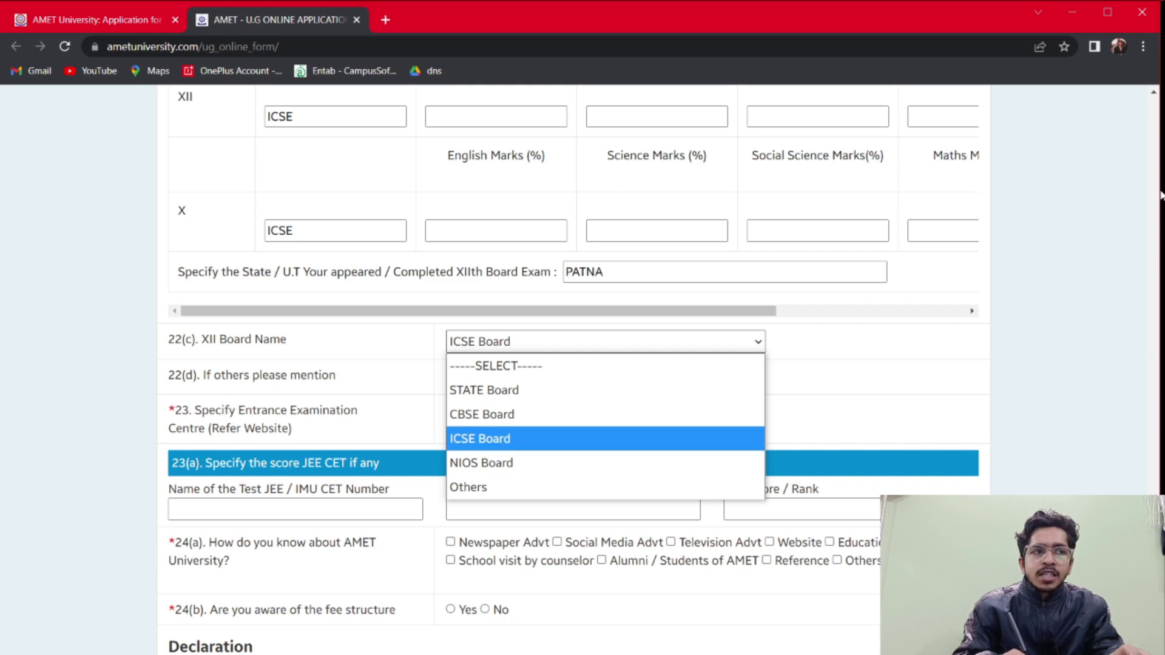
key(Up)
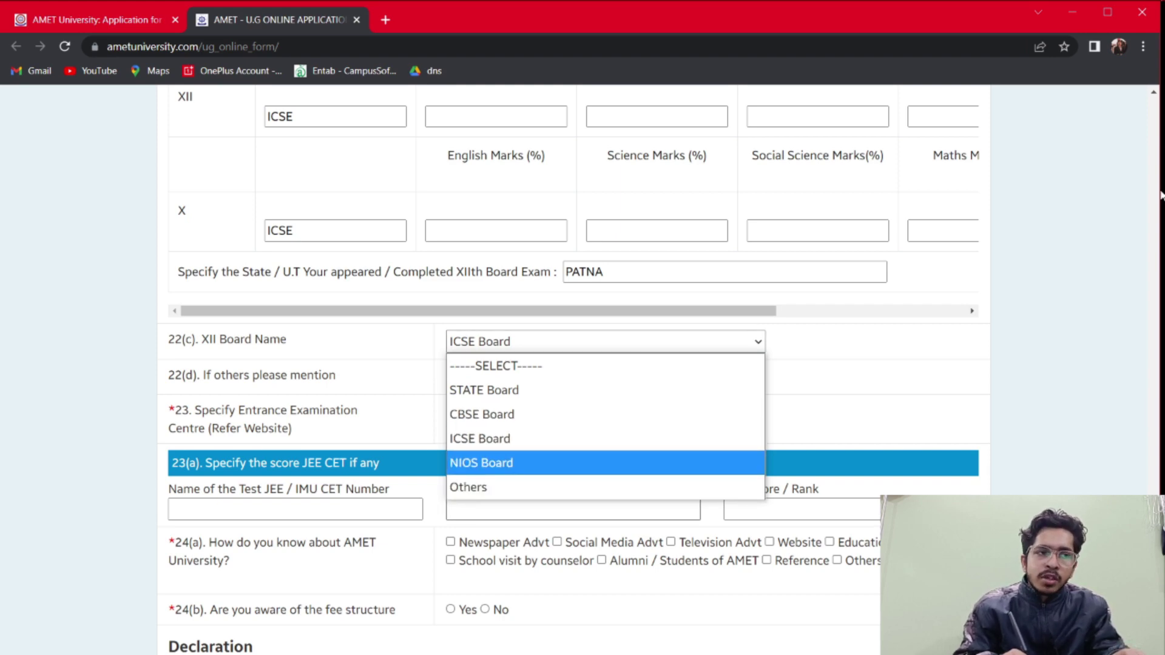
key(Up)
key(Return)
Choose Patna as the entrance examination centre
scroll(1160, 194, down, 1)
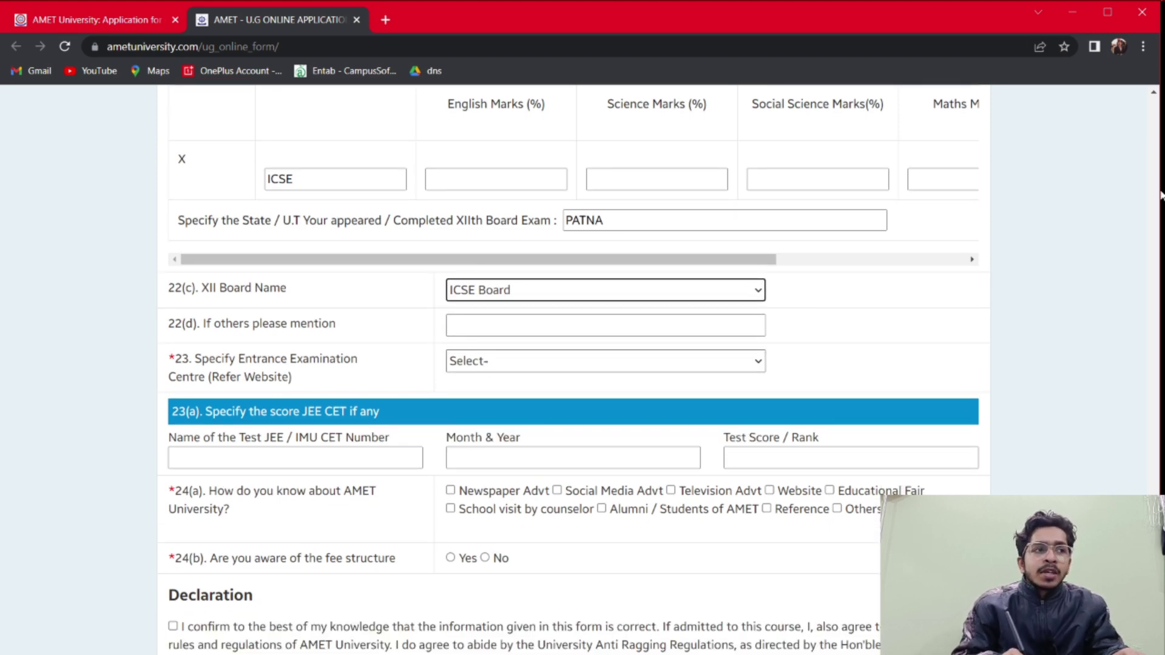
key(Tab)
key(Tab)
key(alt+Down)
key(Down)
key(Down)
key(Down)
key(Down)
key(Down)
key(Down)
key(Down)
key(Down)
key(Down)
key(Up)
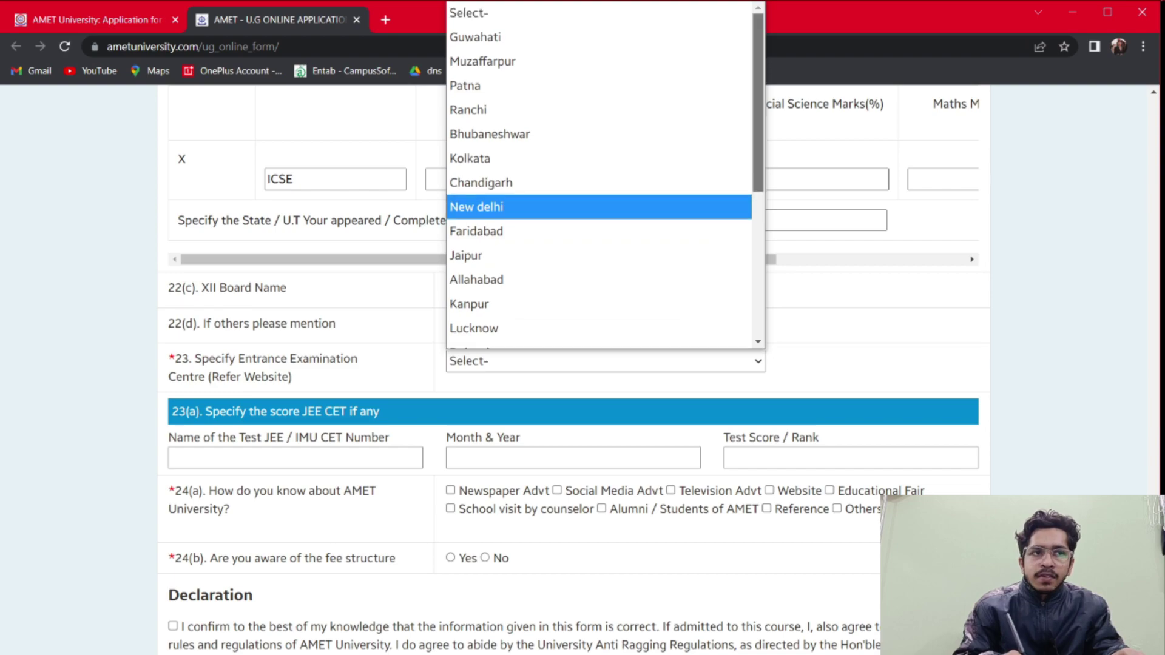
scroll(1161, 194, down, 3)
scroll(1161, 194, up, 3)
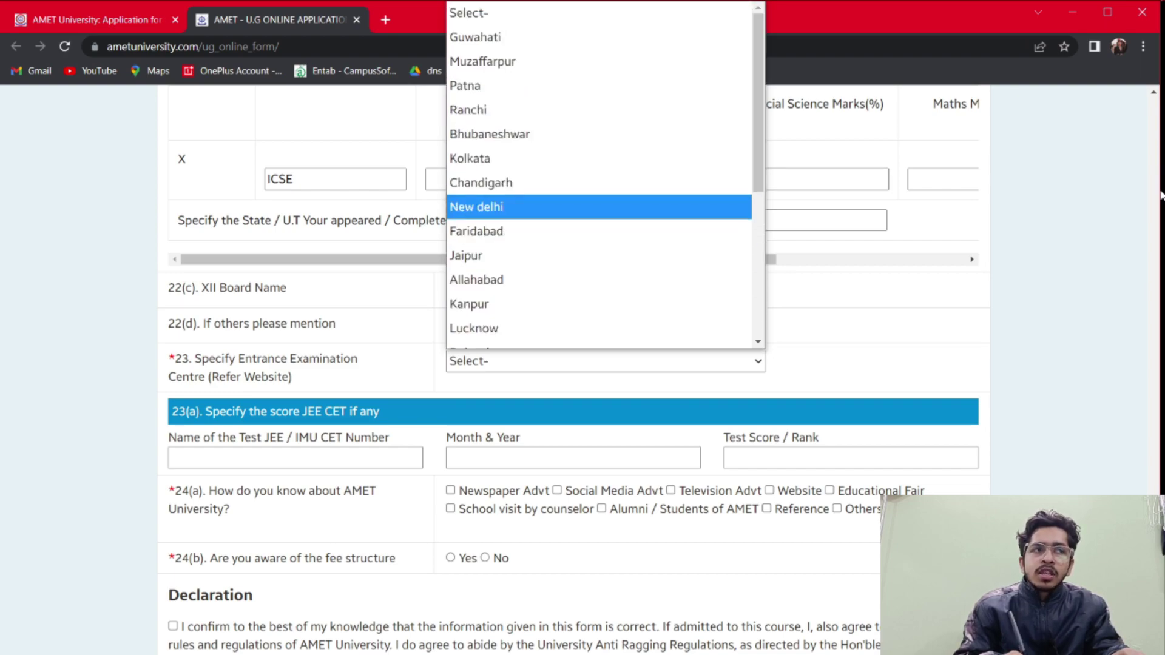
key(Up)
key(Up)
key(Up)
key(Up)
key(Up)
key(Up)
key(Down)
key(Return)
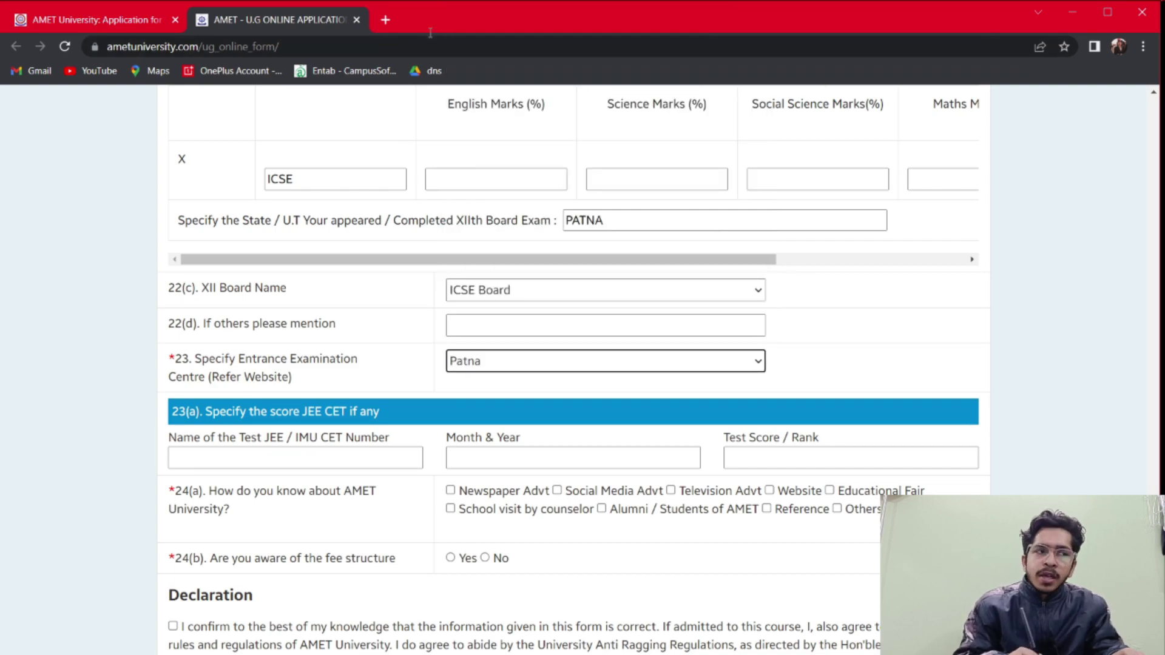
scroll(430, 33, down, 3)
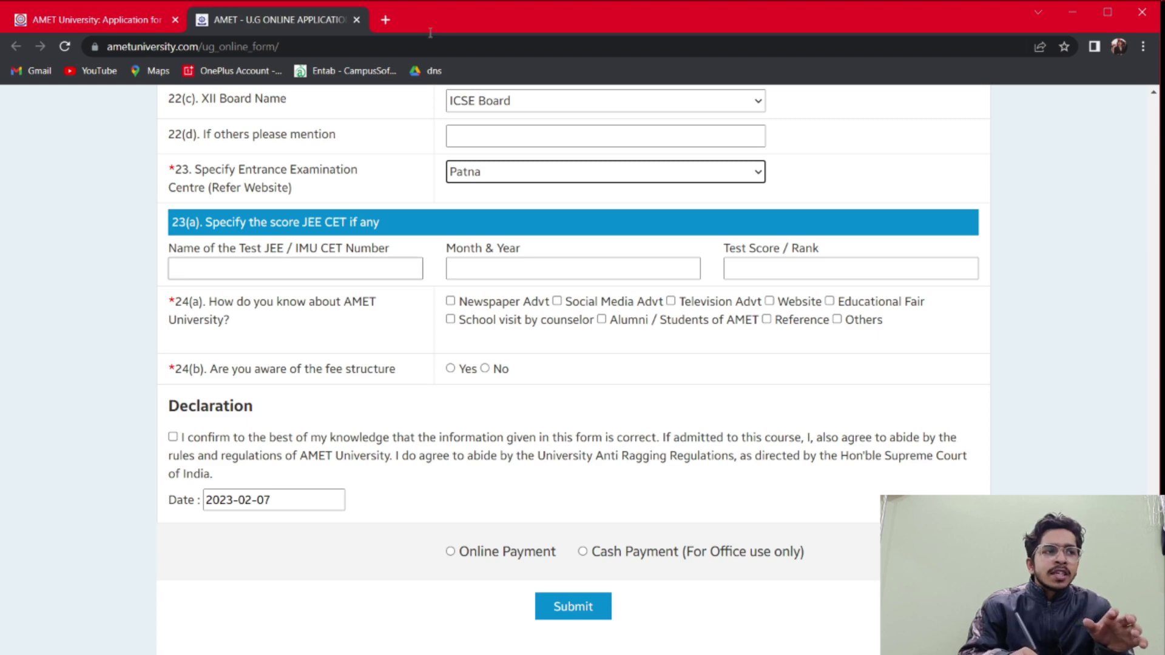
Fill the entrance test row with CET00xxxxxx, month JUNE and score 707
key(Tab)
text(cet)
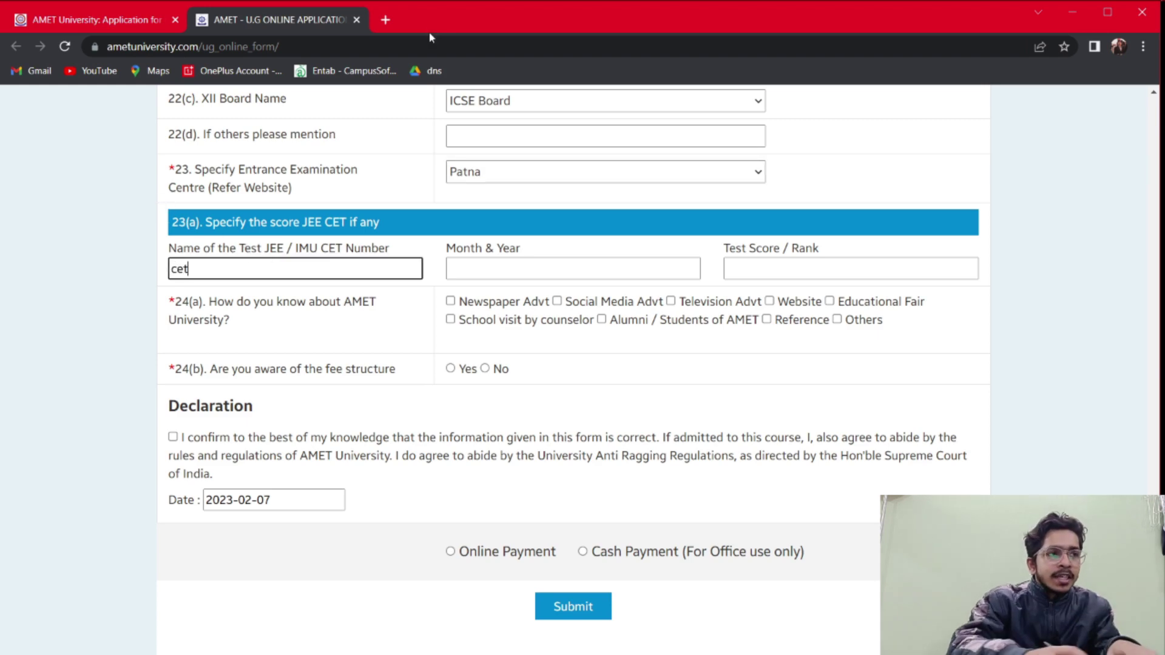
key(BackSpace)
key(BackSpace)
key(BackSpace)
text(CE)
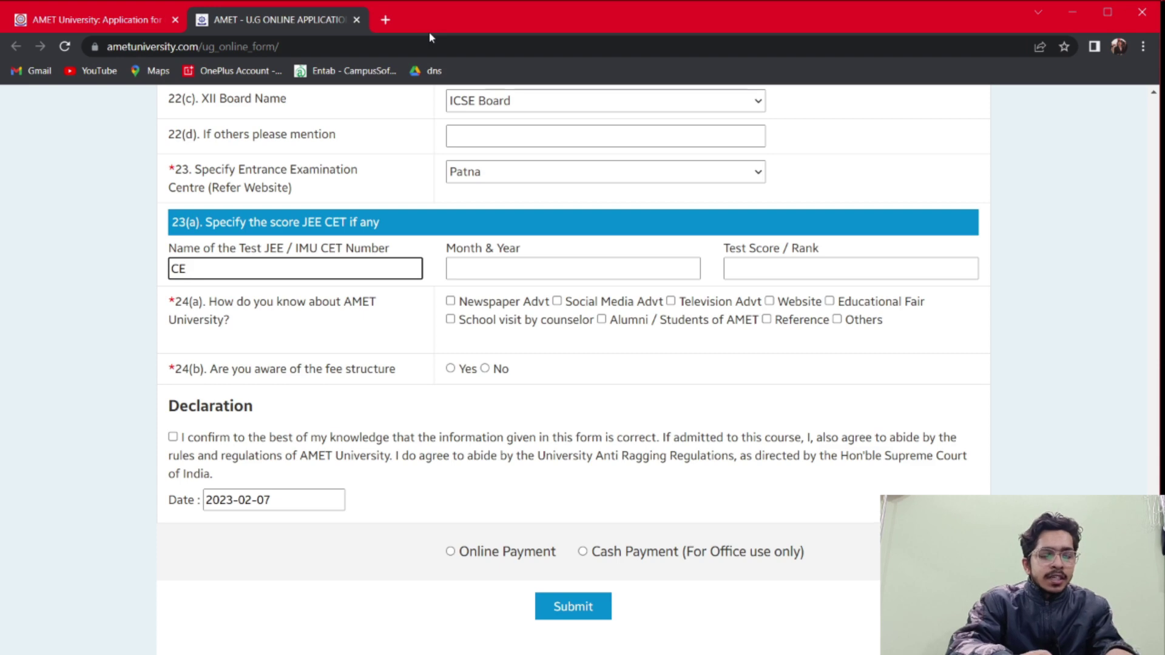
text(T00)
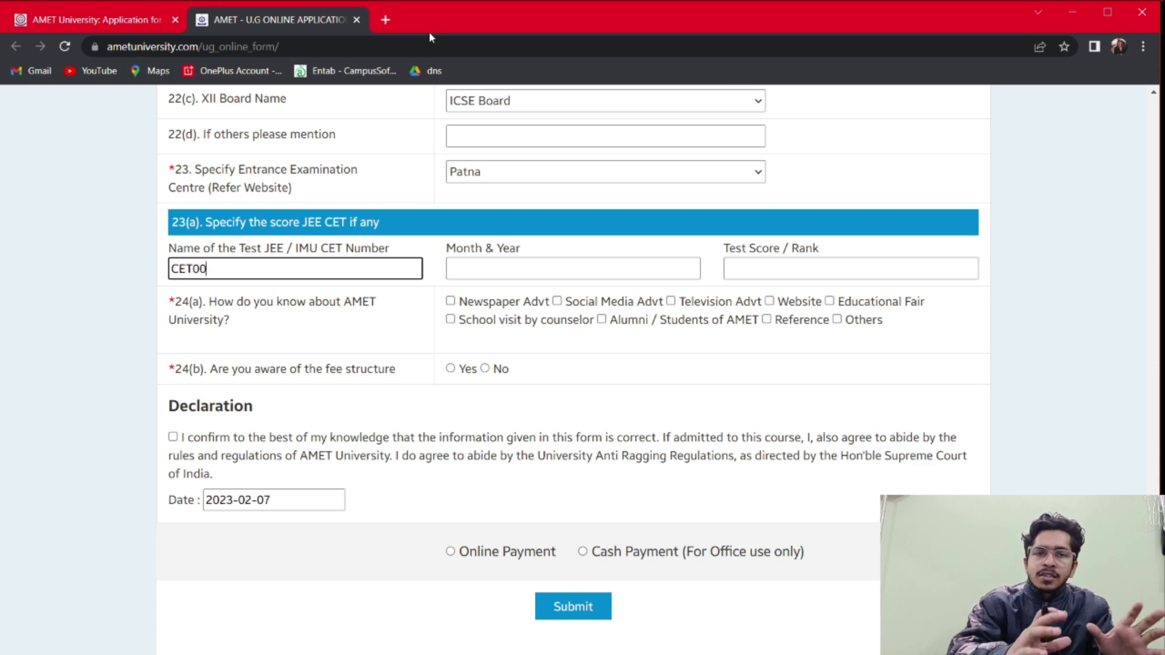
text(xxxxxx)
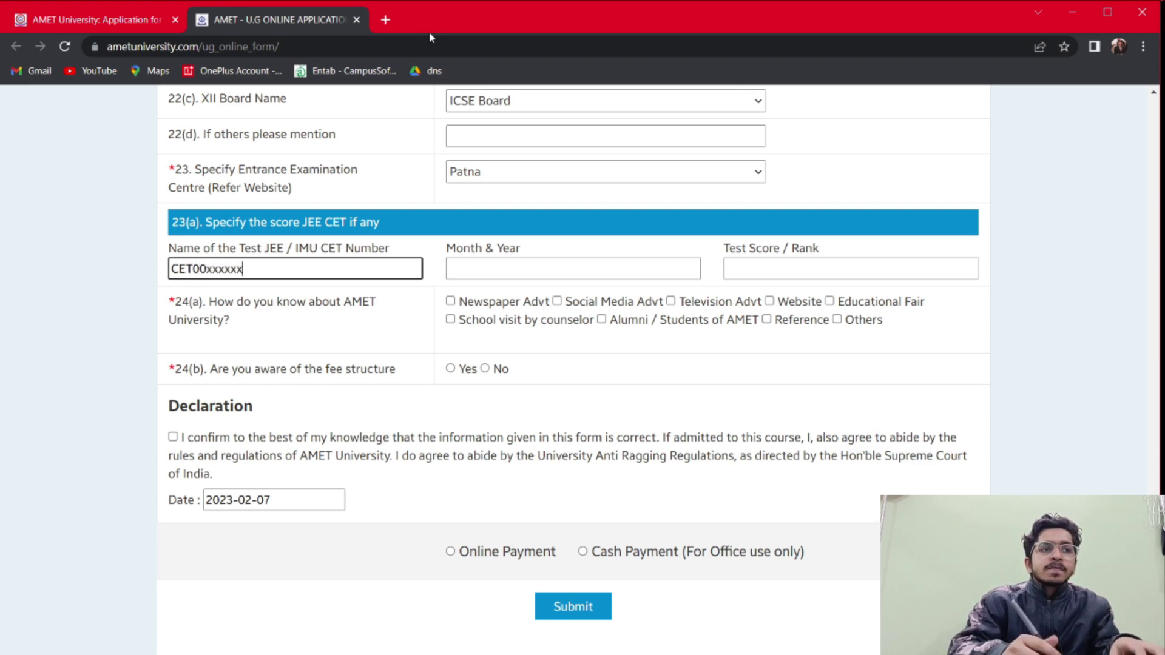
key(Tab)
text(JUNE)
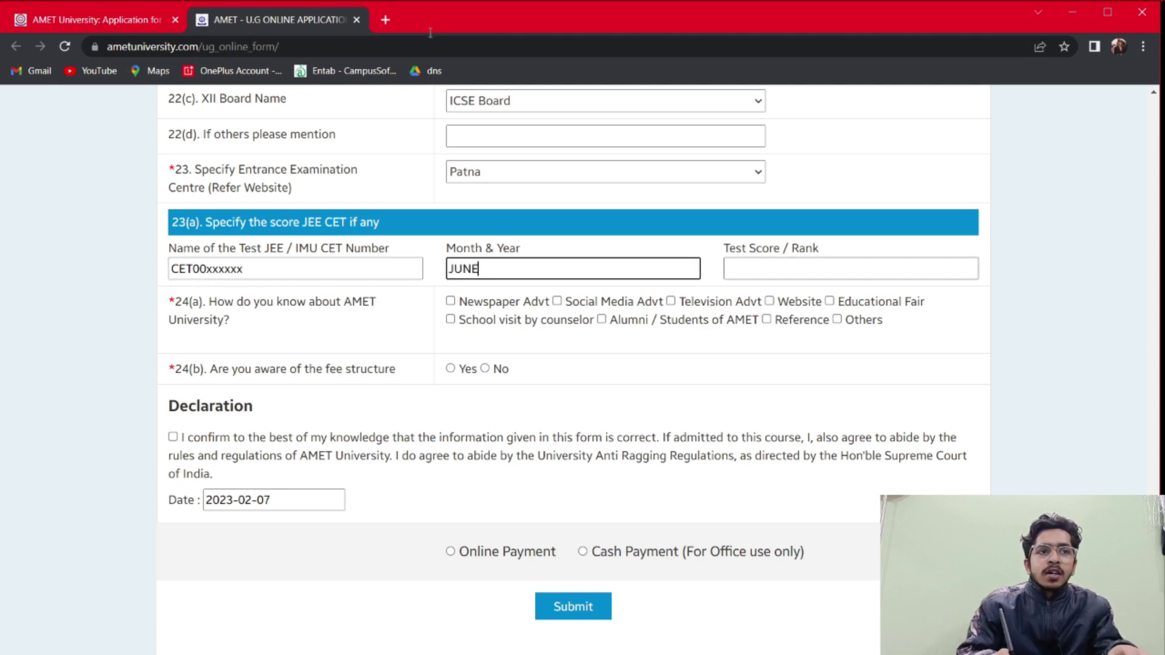
key(Tab)
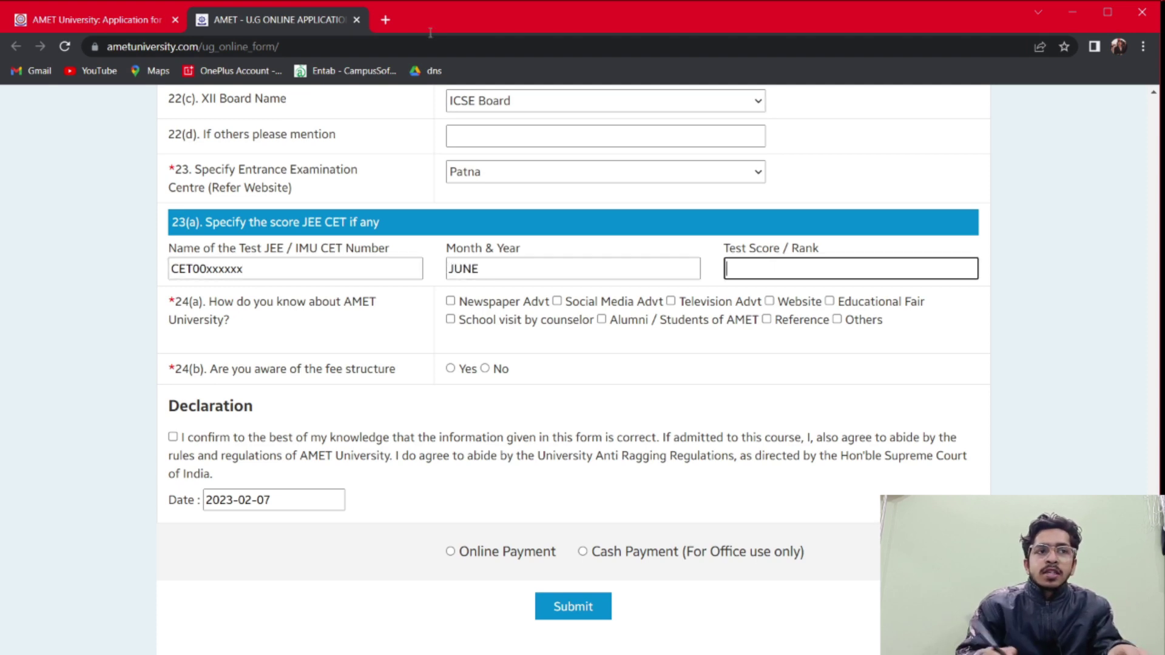
text(707)
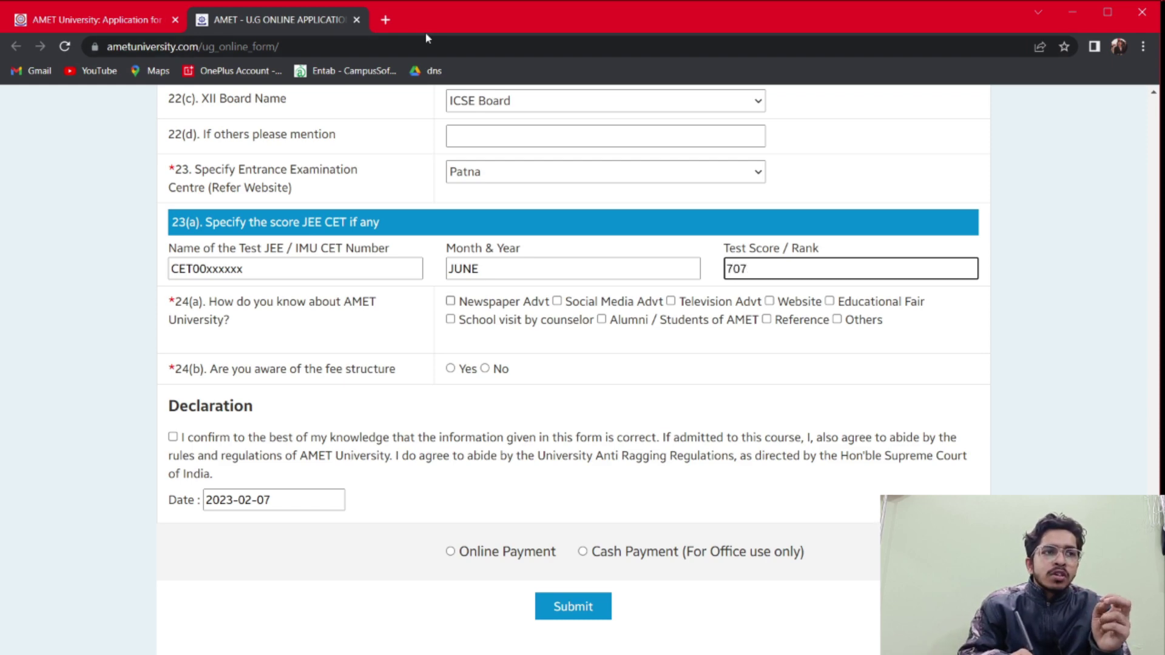
Tick Newspaper, Social Media and Television Advt as information sources
key(Tab)
key(space)
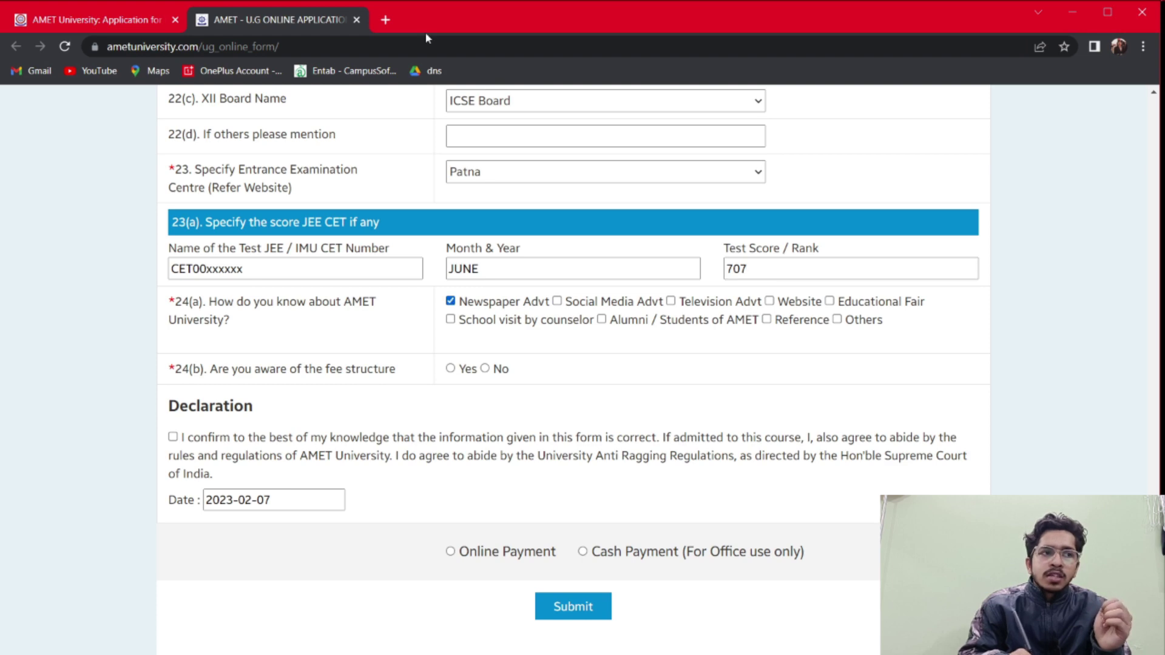
key(Tab)
key(space)
key(Tab)
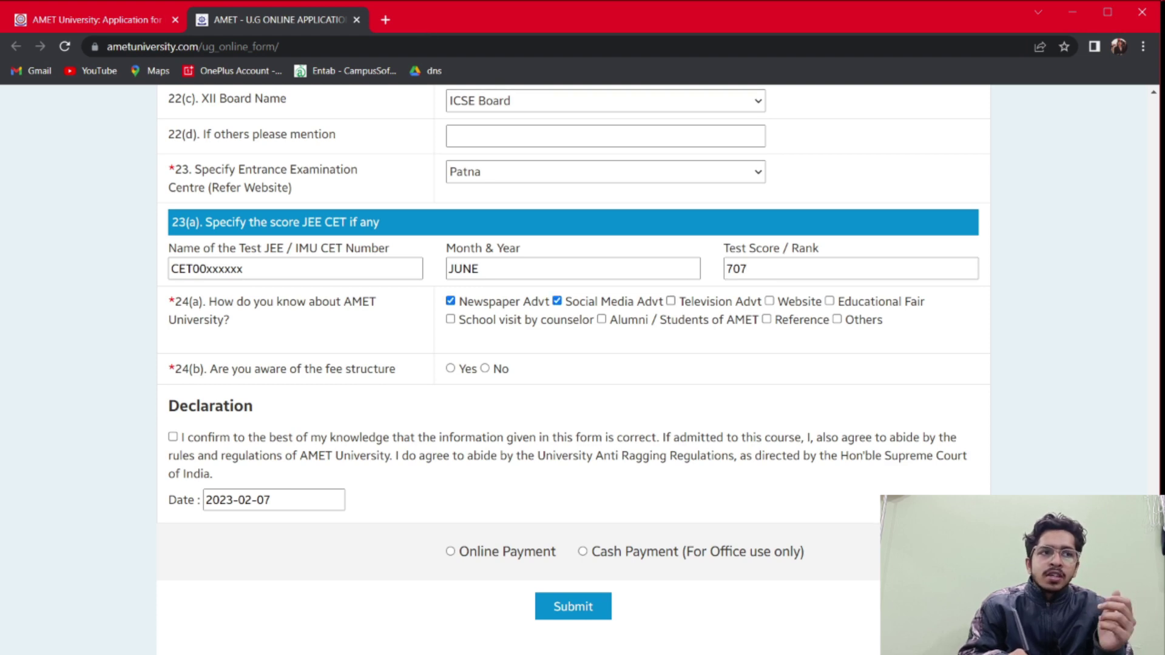
key(space)
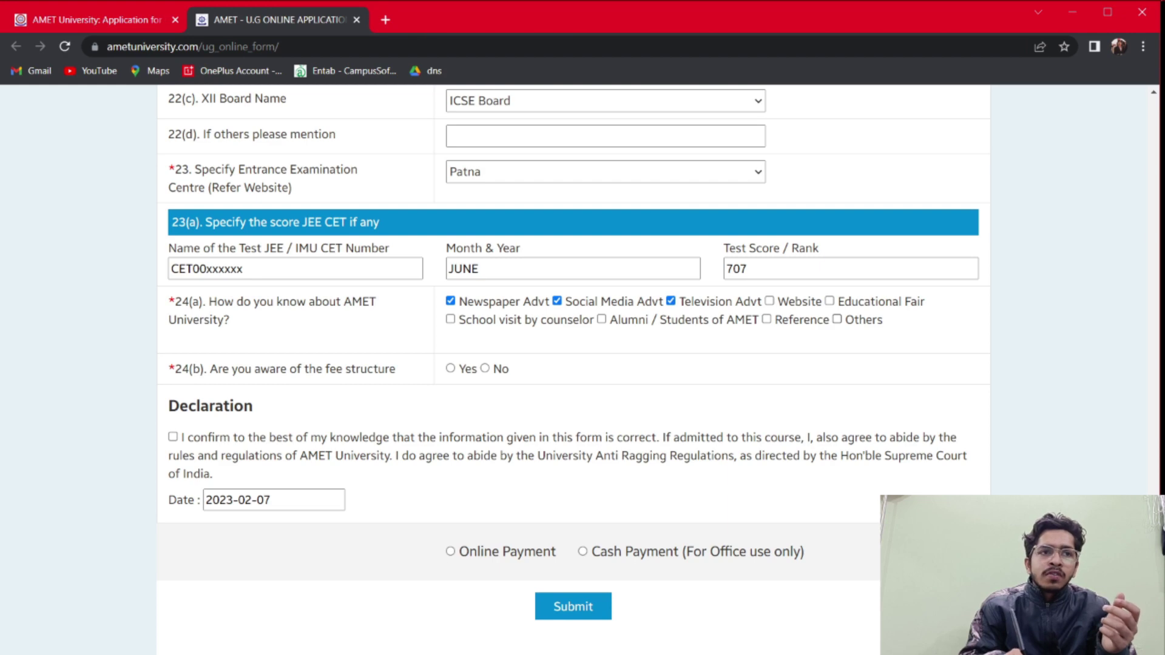
Toggle the Others source option and accept the declaration statement
key(Tab)
key(Tab)
key(Tab)
key(Tab)
key(Tab)
key(Tab)
key(space)
key(space)
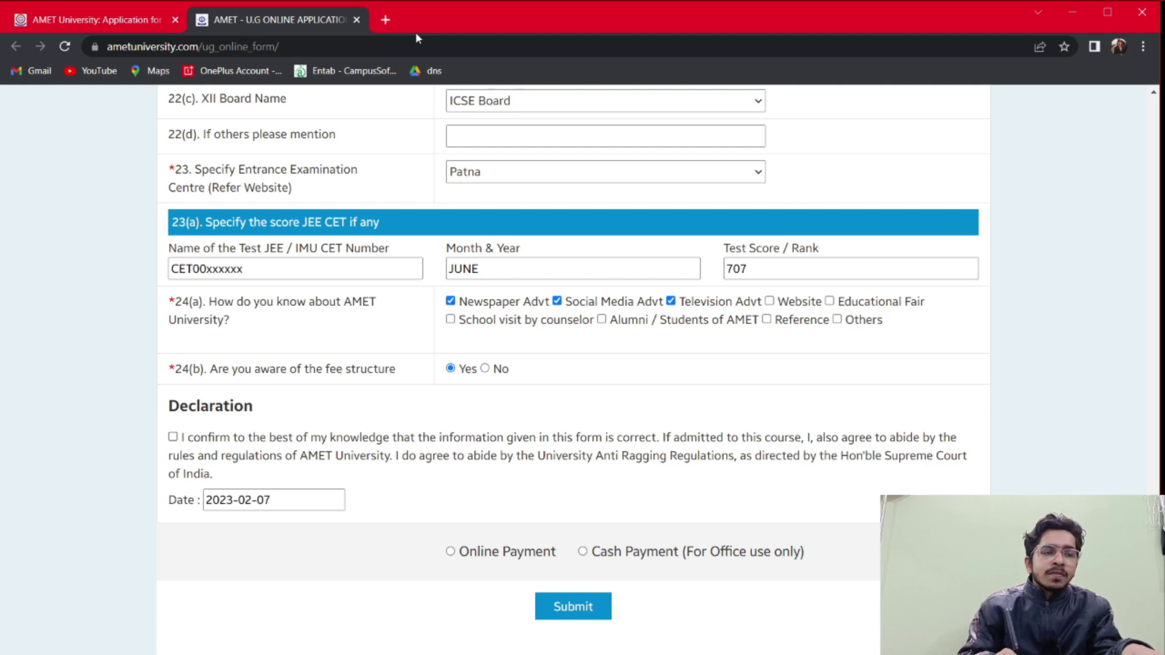
key(space)
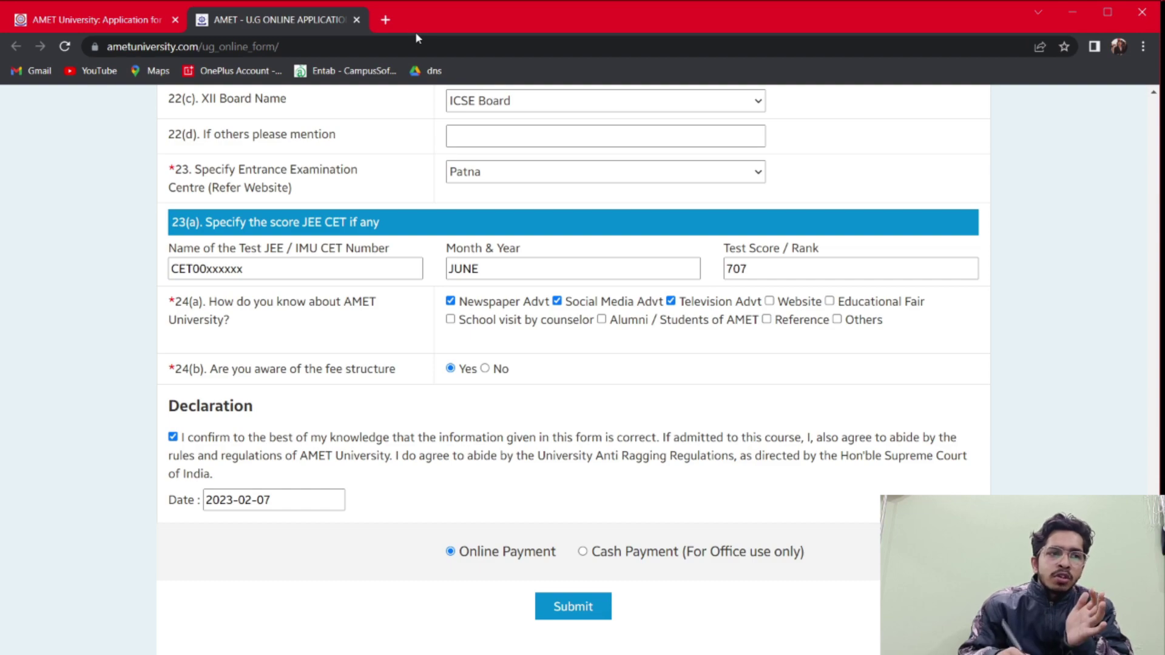
key(Page_Up)
key(Page_Up)
key(Page_Up)
key(Page_Up)
key(Page_Up)
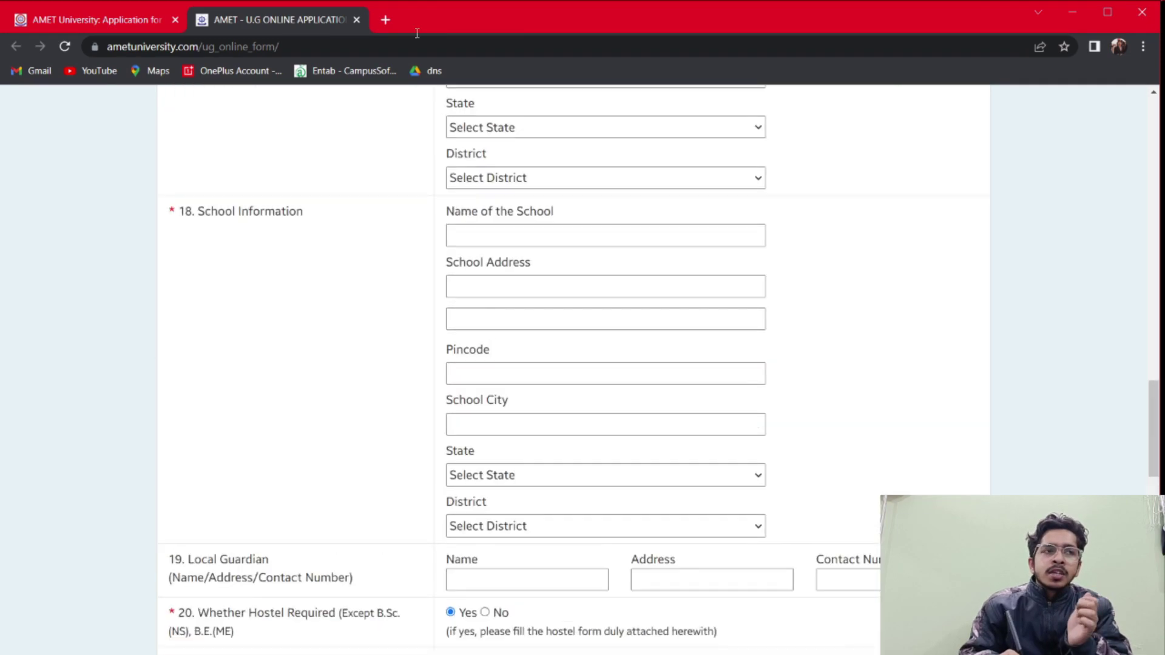
Review the filled U.G. form down to the declaration and Submit button
key(Down)
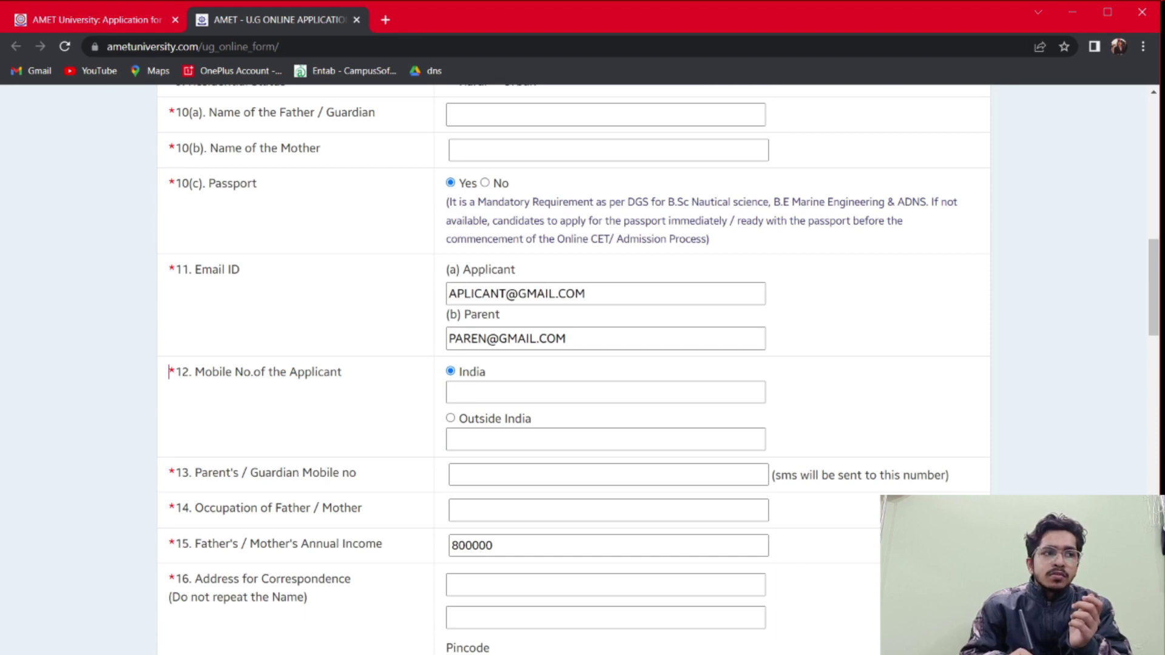
key(Right)
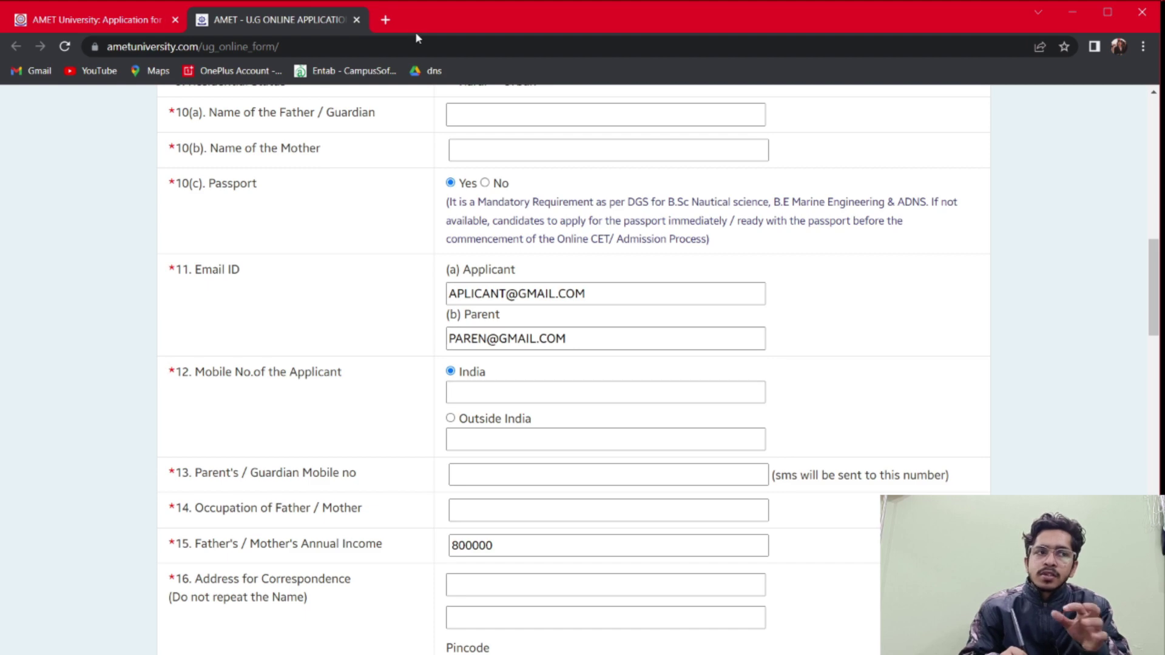
key(End)
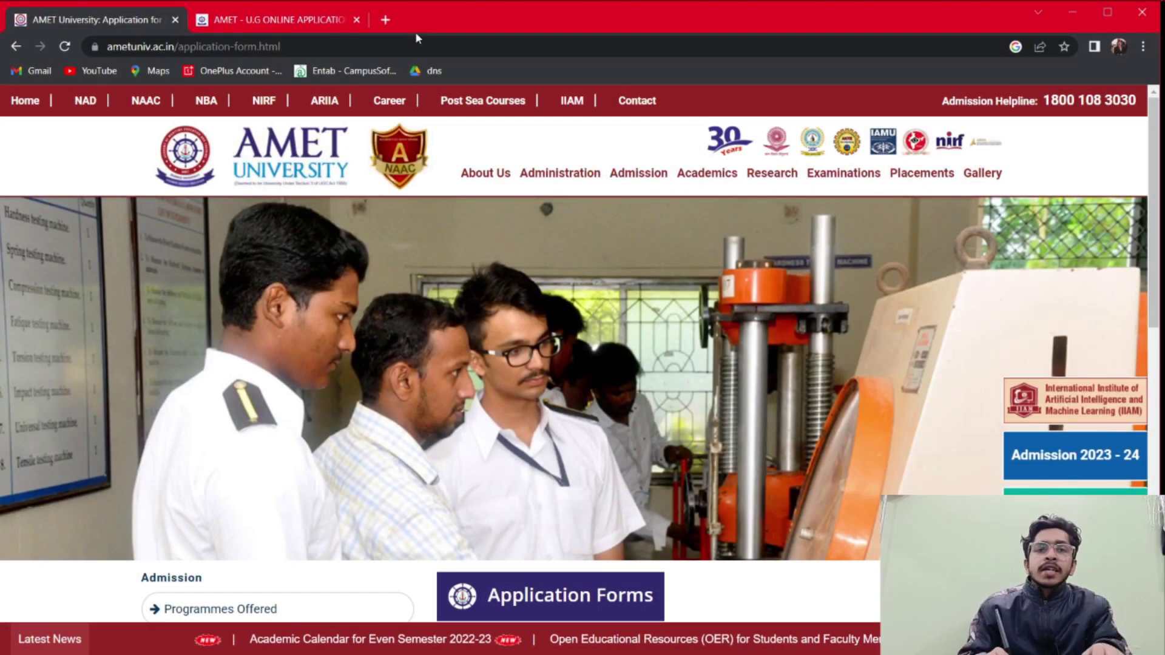
Look over the Application Forms page and load the V-Ships recruitment drive page
key(End)
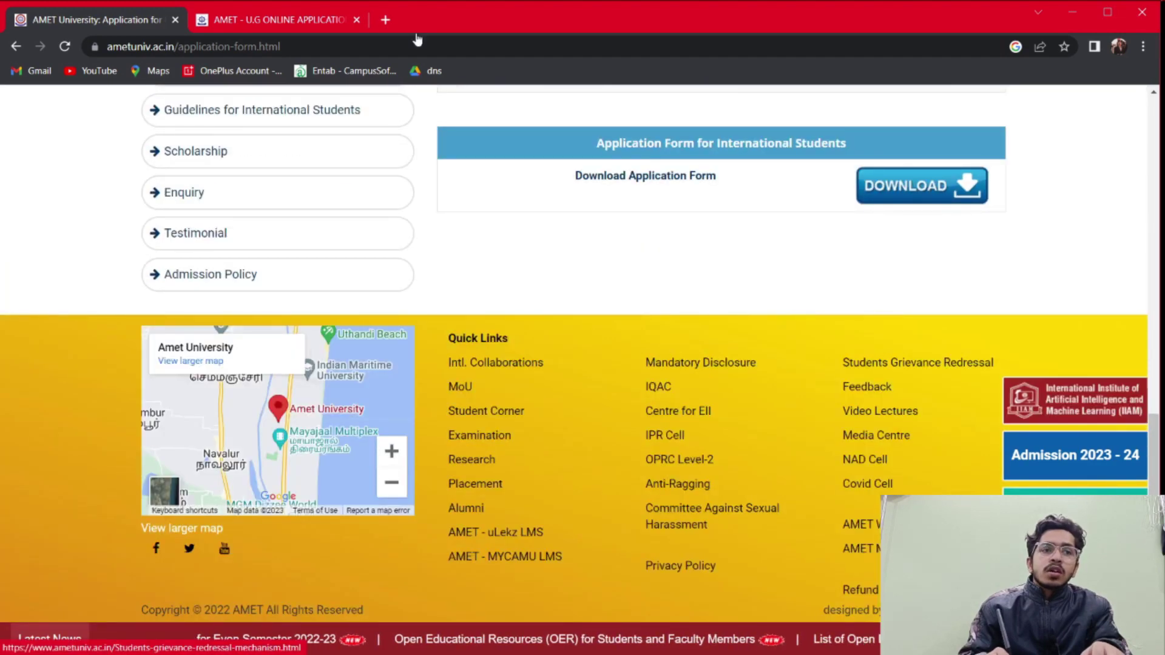
key(Home)
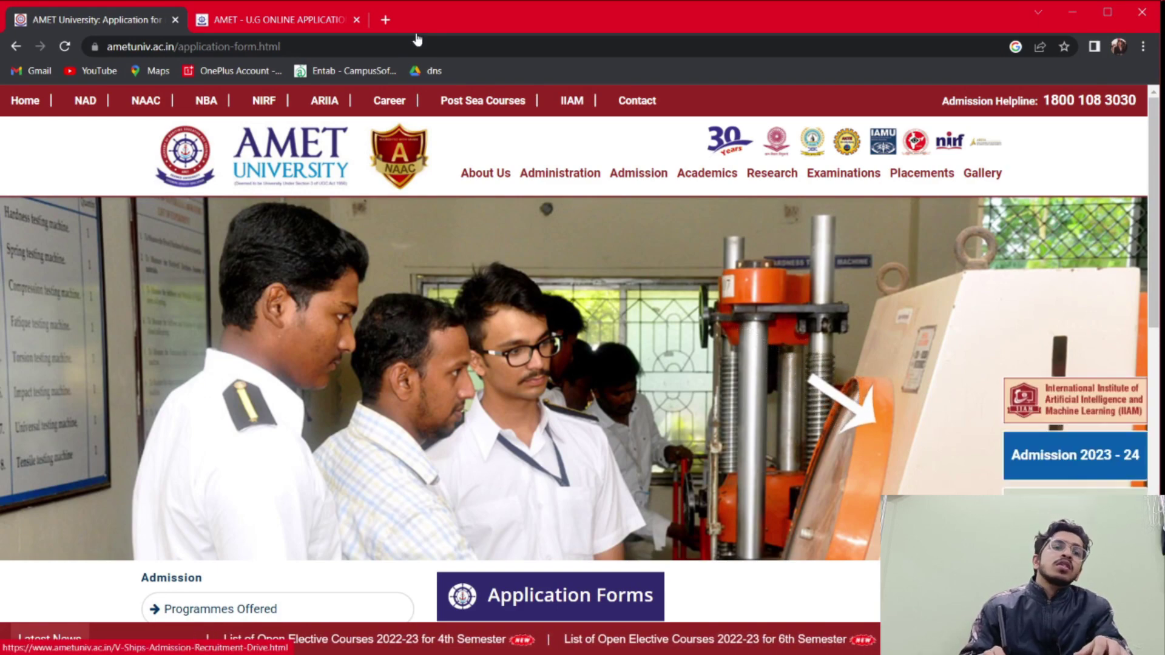
key(F5)
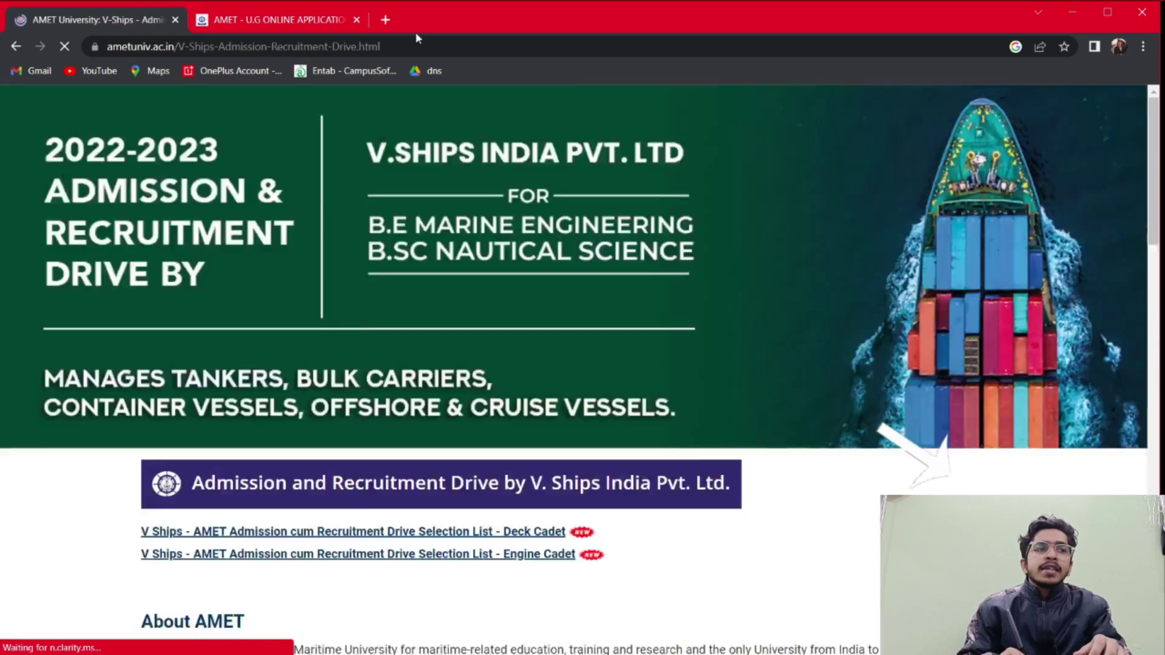
Scroll the V-Ships recruitment drive page down to the registration form link
scroll(583, 328, down, 15)
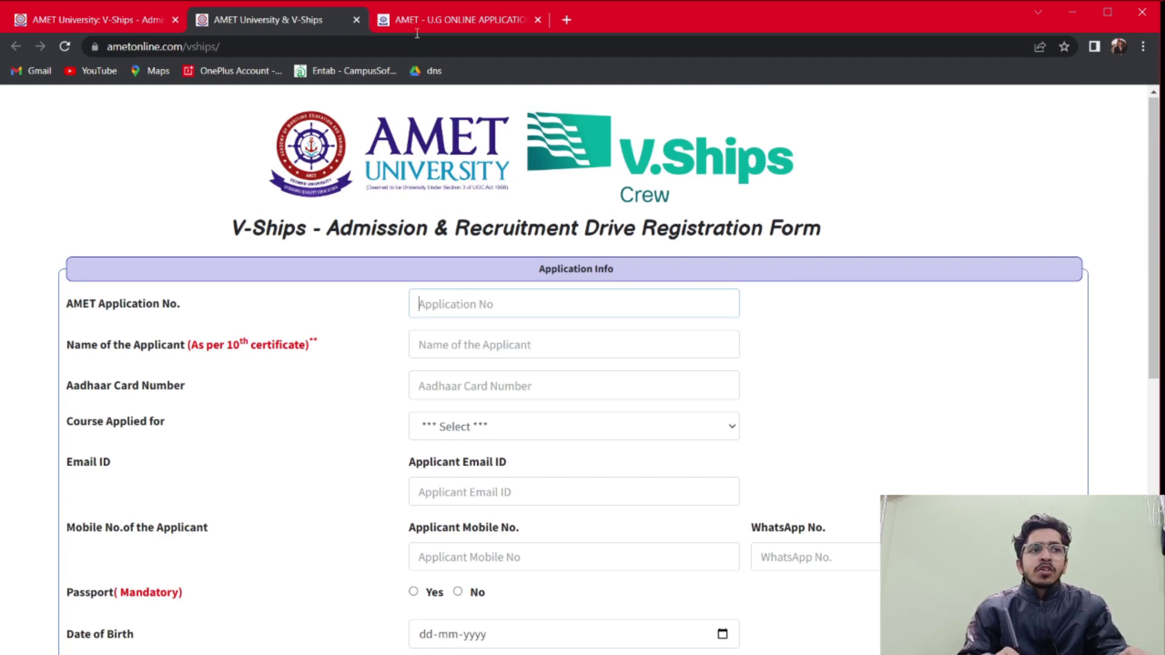
Enter the application number and the applicant's name
text(000)
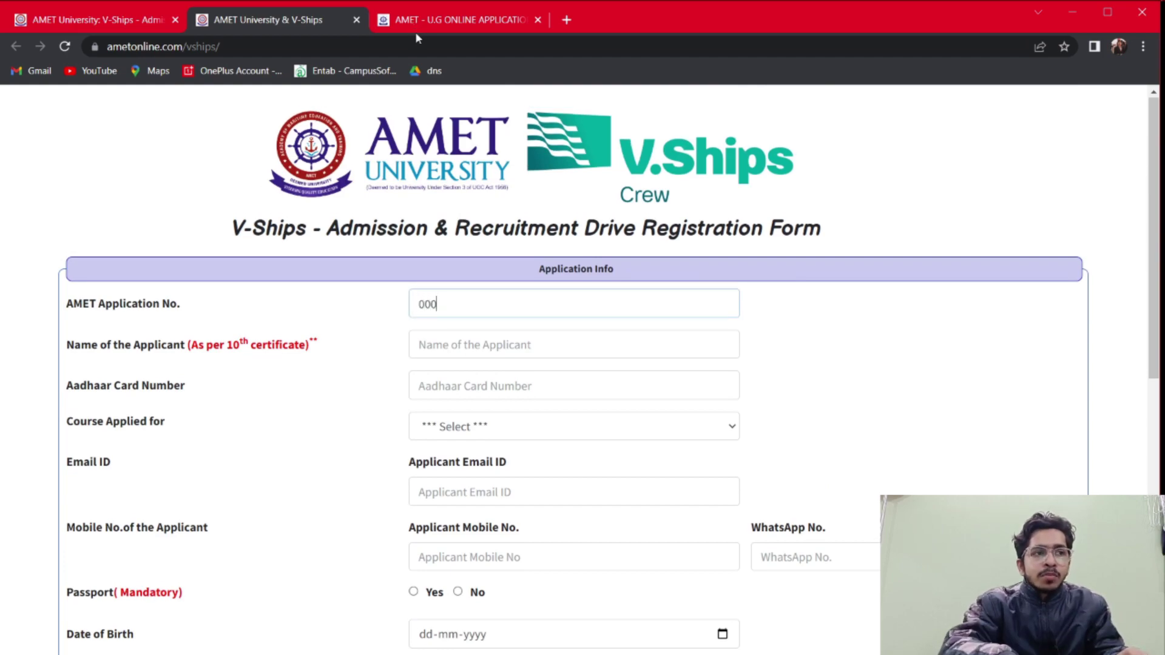
text(0000)
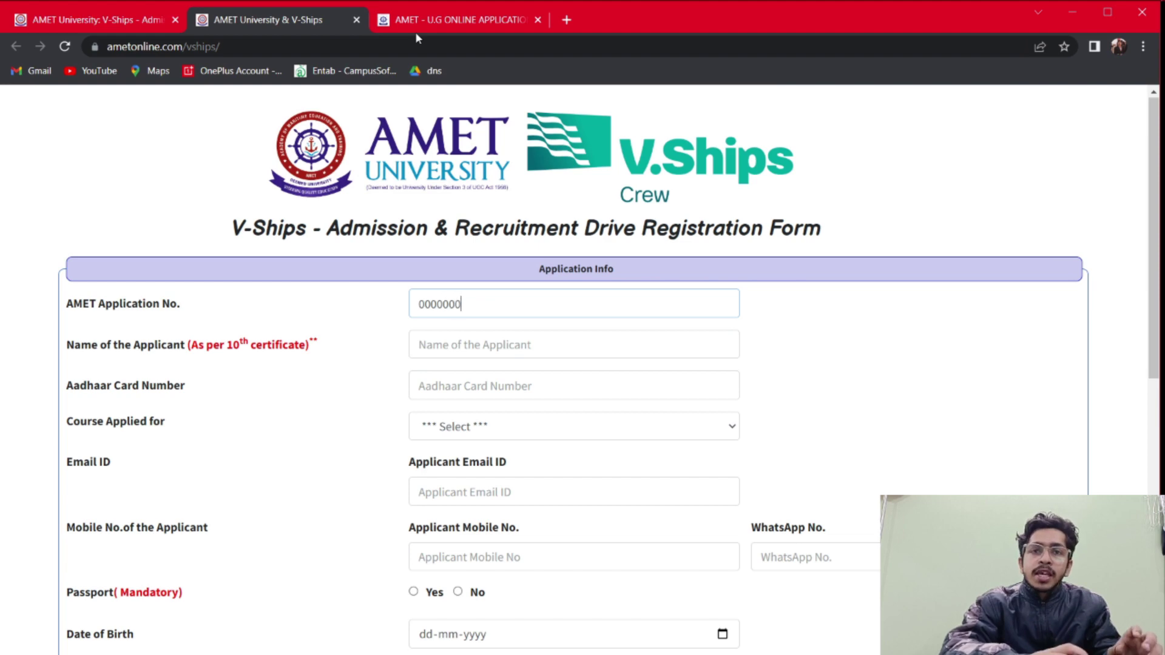
text(0)
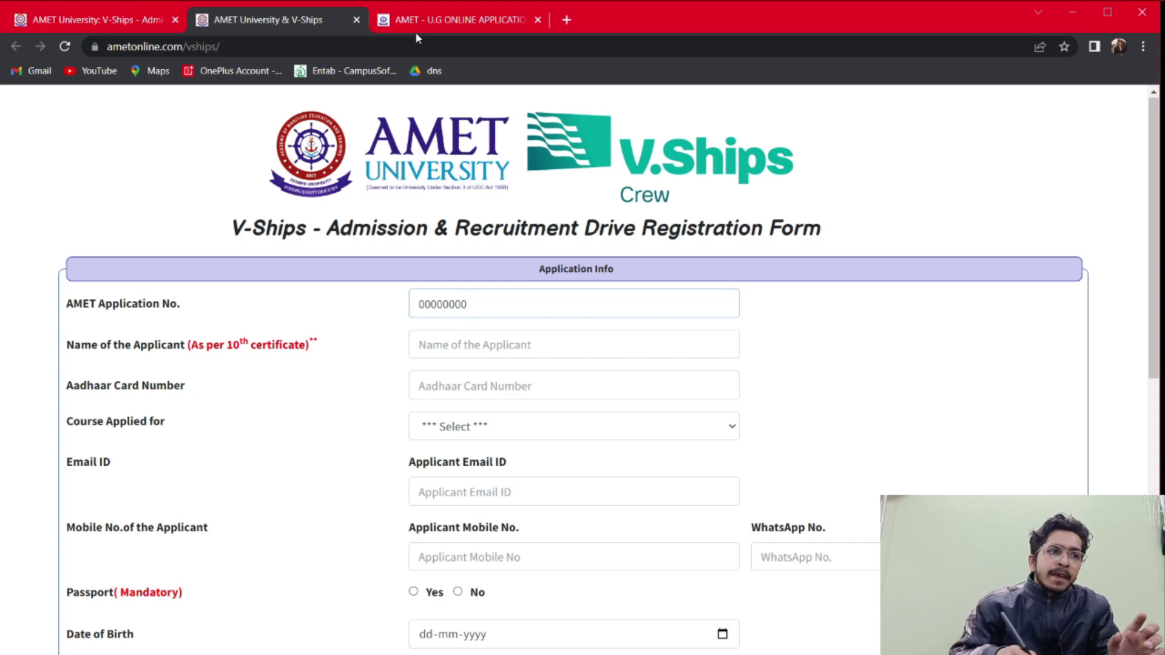
key(Tab)
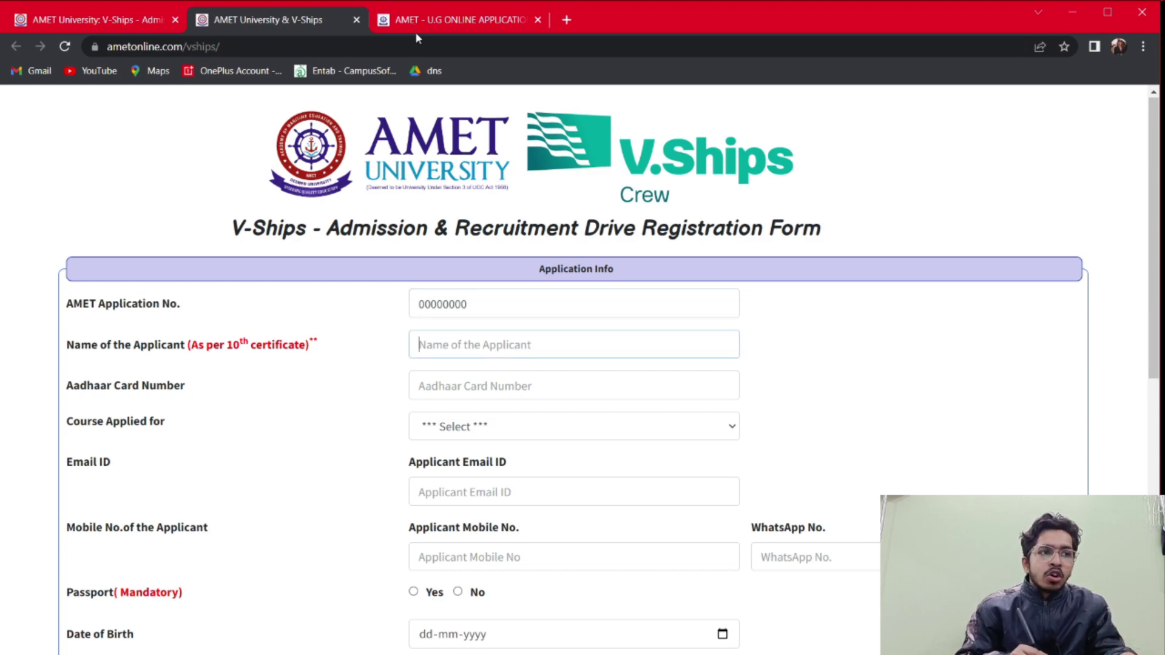
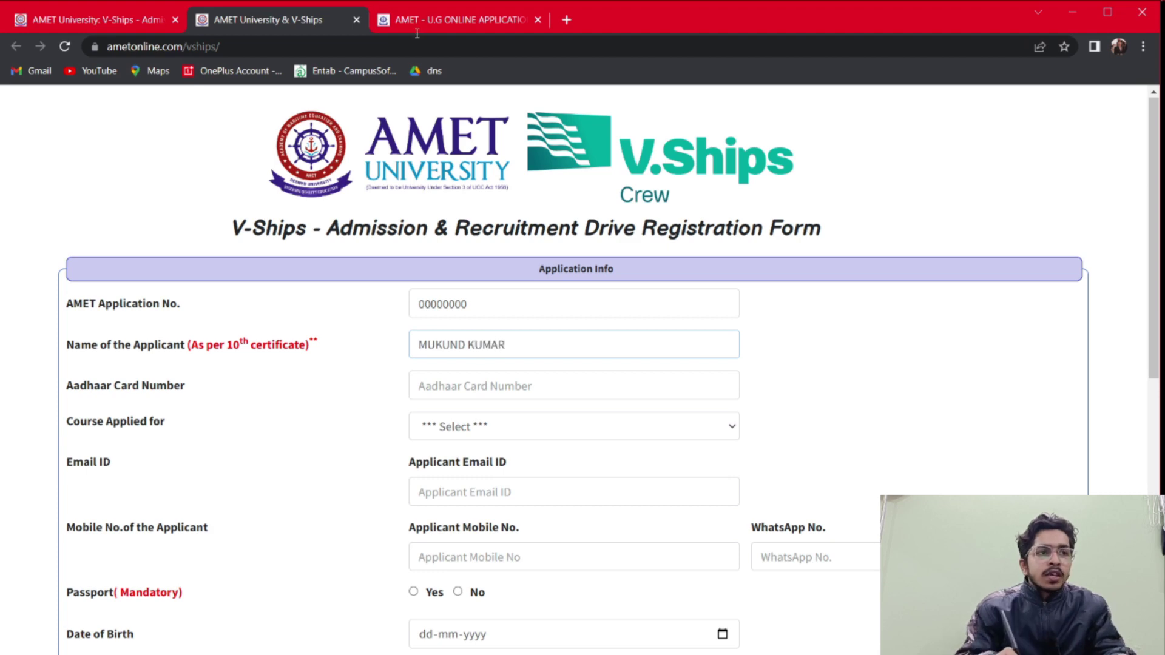
text(000)
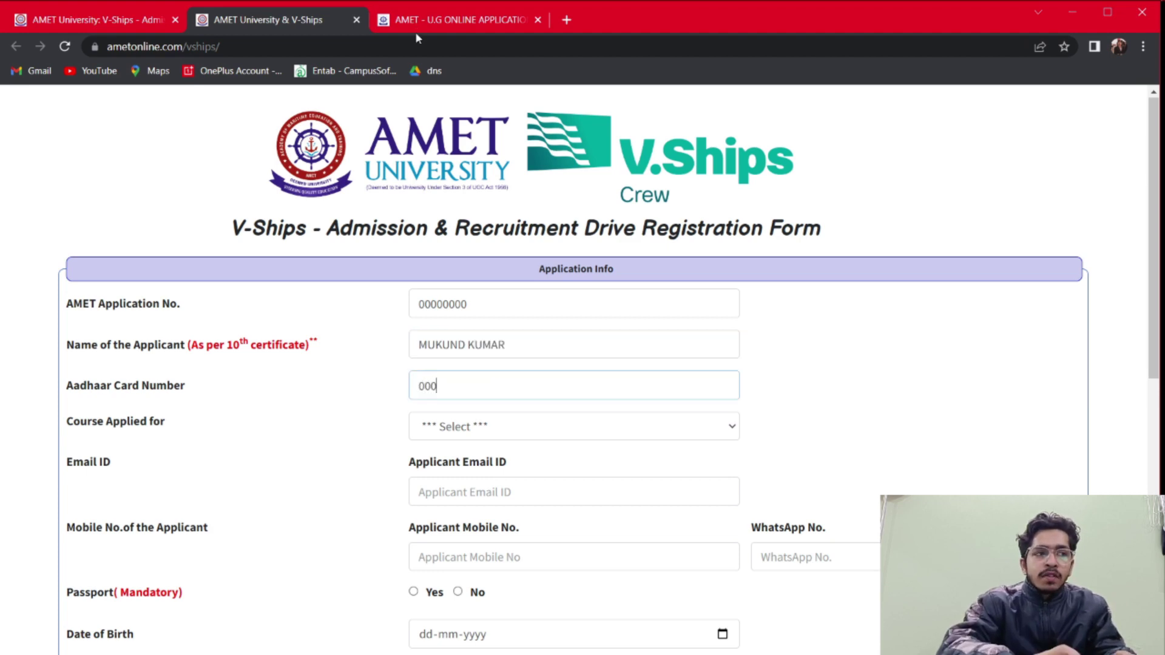
text(000000000)
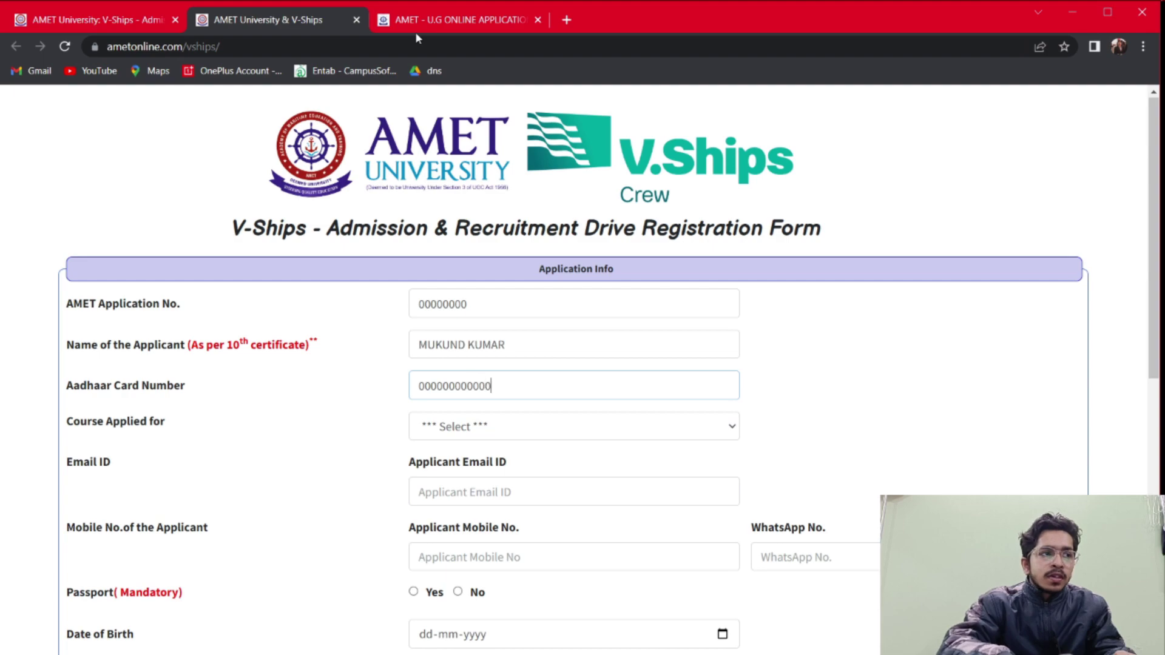
Choose B.Sc-Nautical Science as the course applied for
key(Tab)
key(alt+Down)
key(Down)
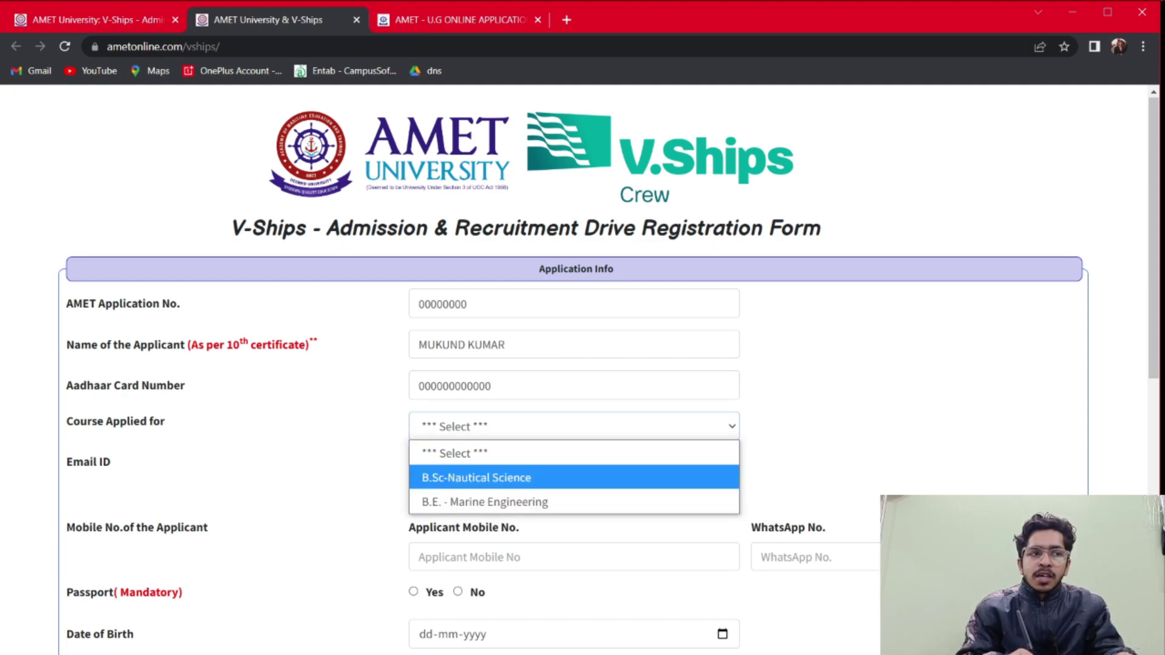
key(Return)
scroll(418, 37, down, 2)
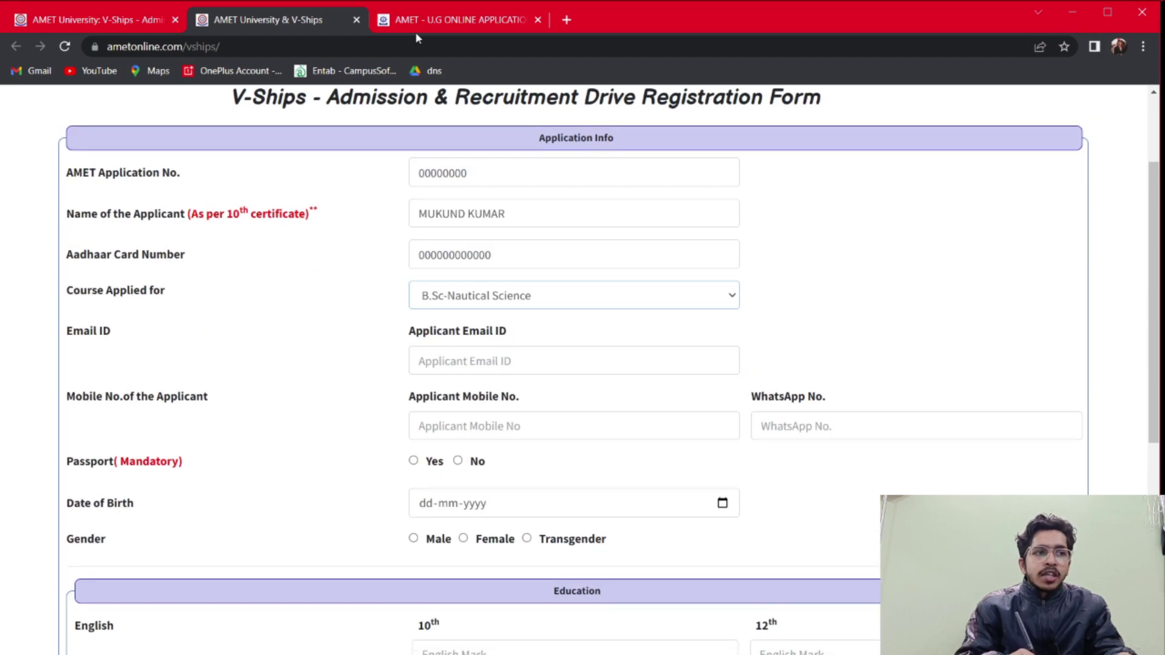
Enter the applicant's e-mail address, removing the stray trailing character
key(Tab)
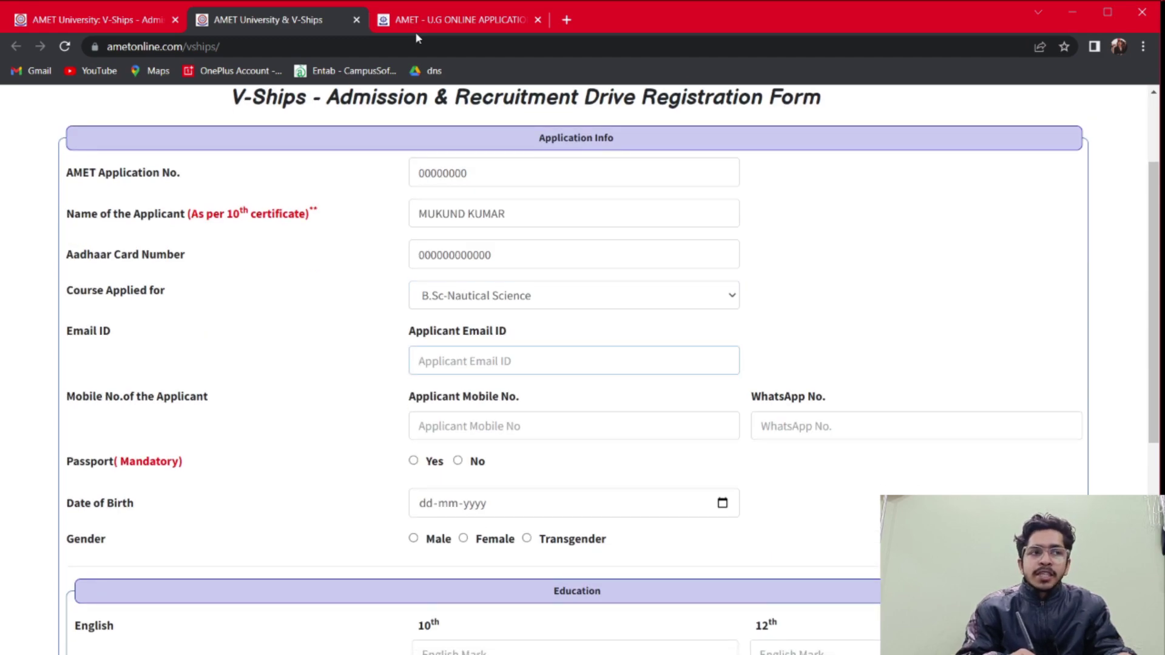
text(APLICANT)
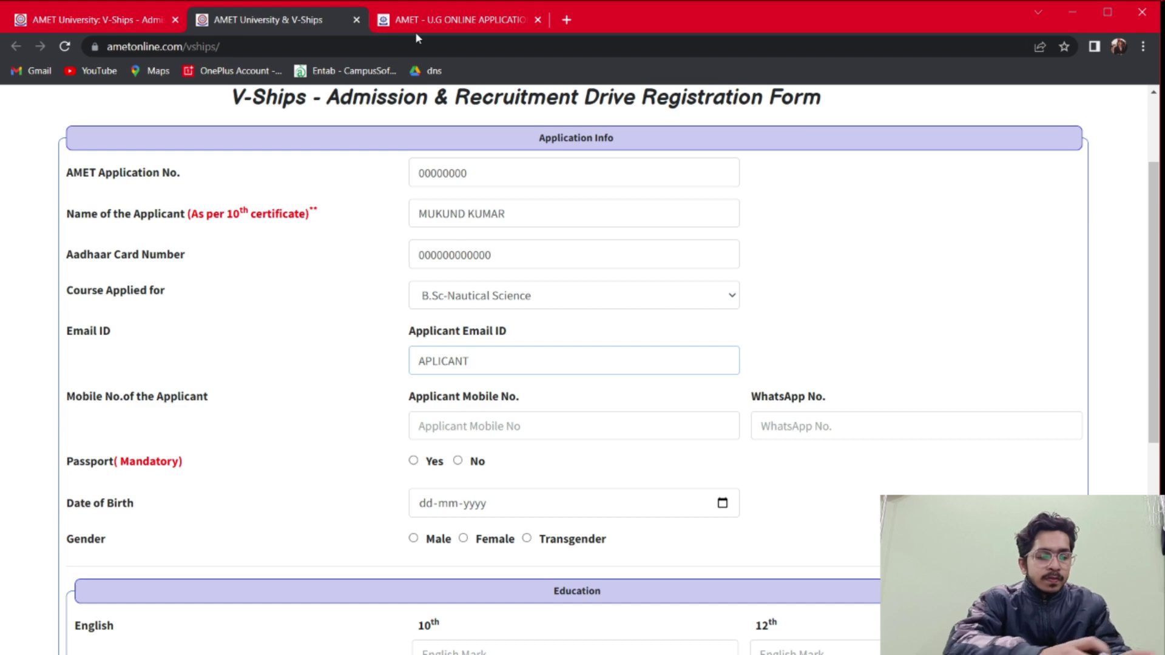
text(@GMAIL.COMN)
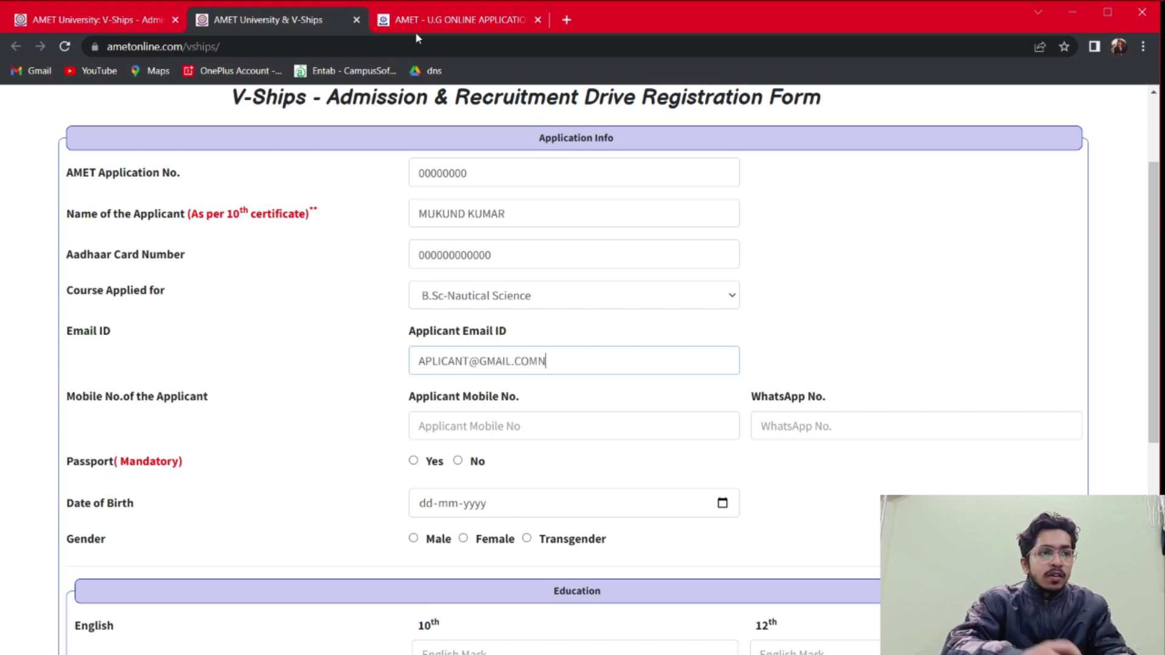
key(BackSpace)
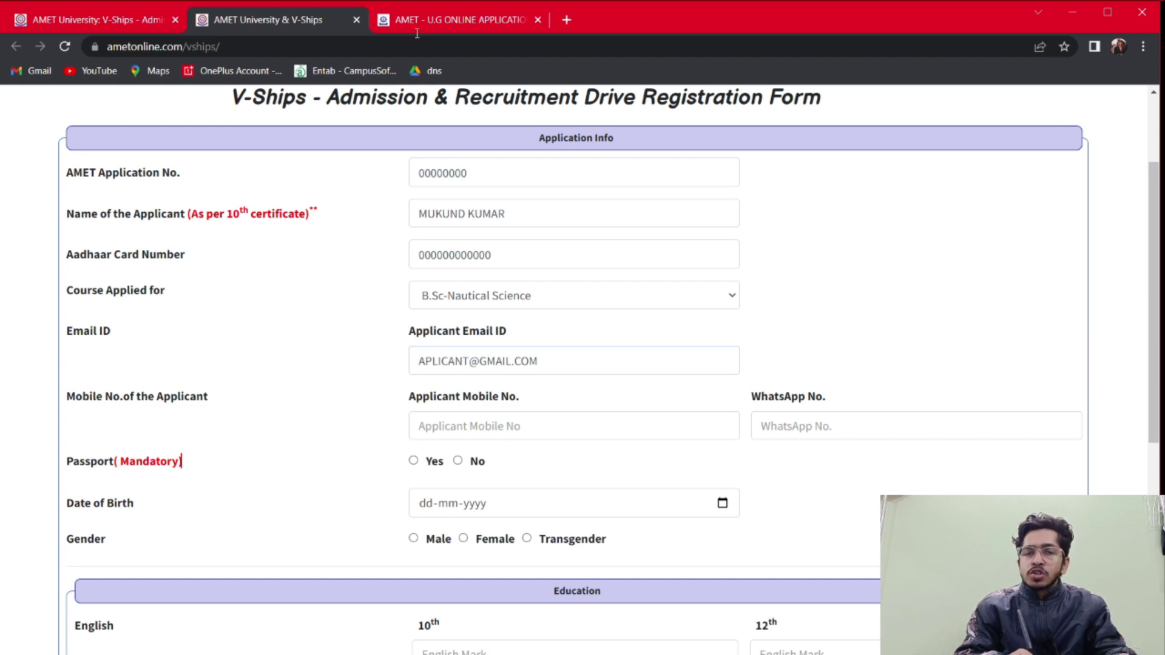
scroll(417, 34, down, 2)
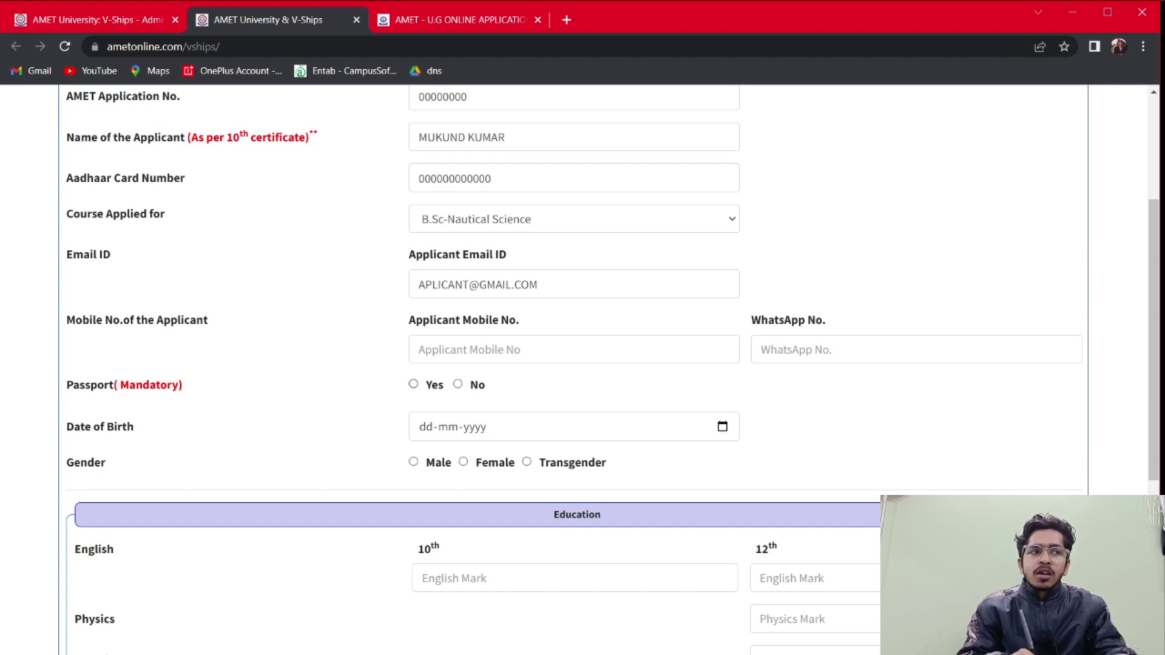
Set the passport answer to No after briefly trying Yes with a number
key(Tab)
key(space)
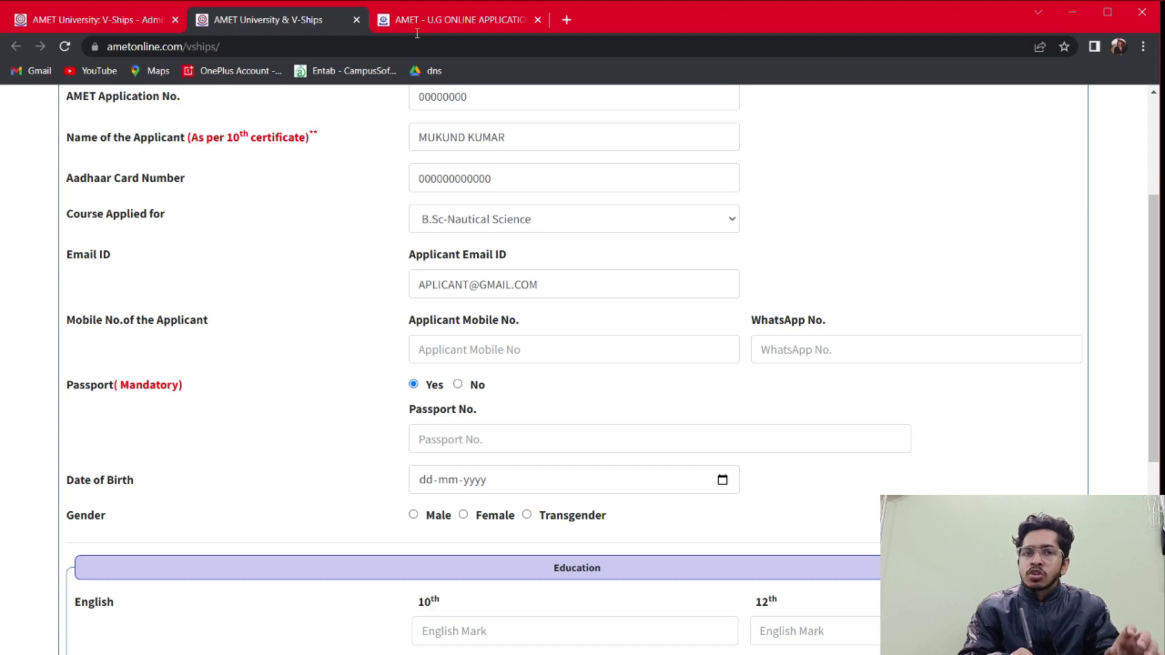
key(Tab)
text(VAHFDAL;)
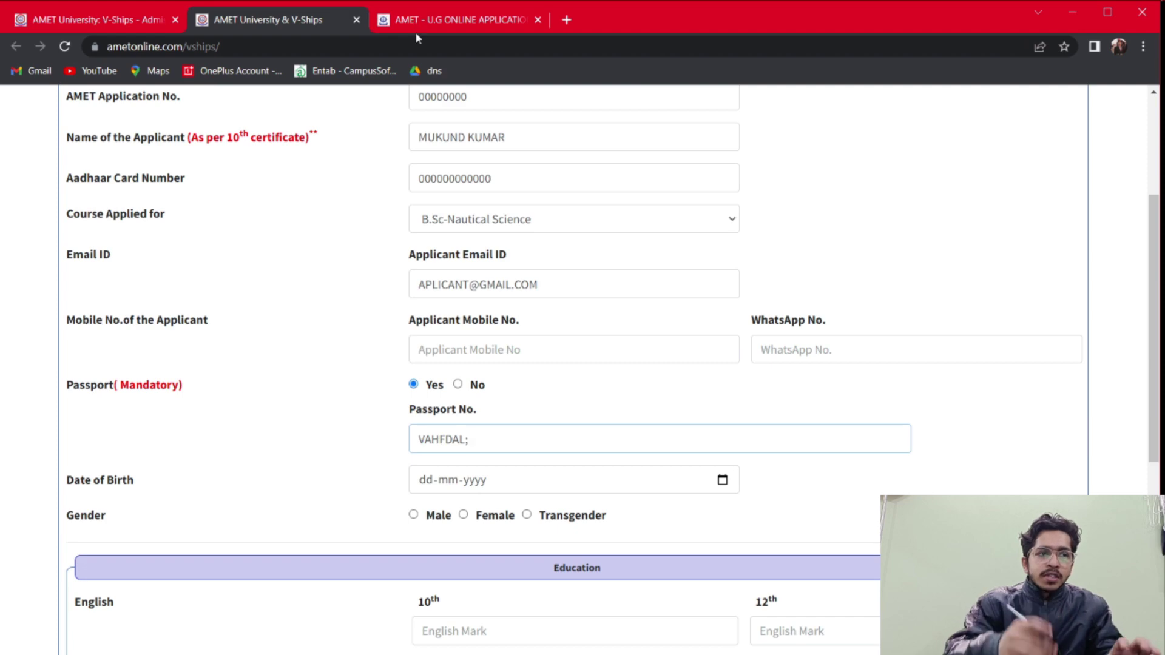
key(shift+Tab)
key(Right)
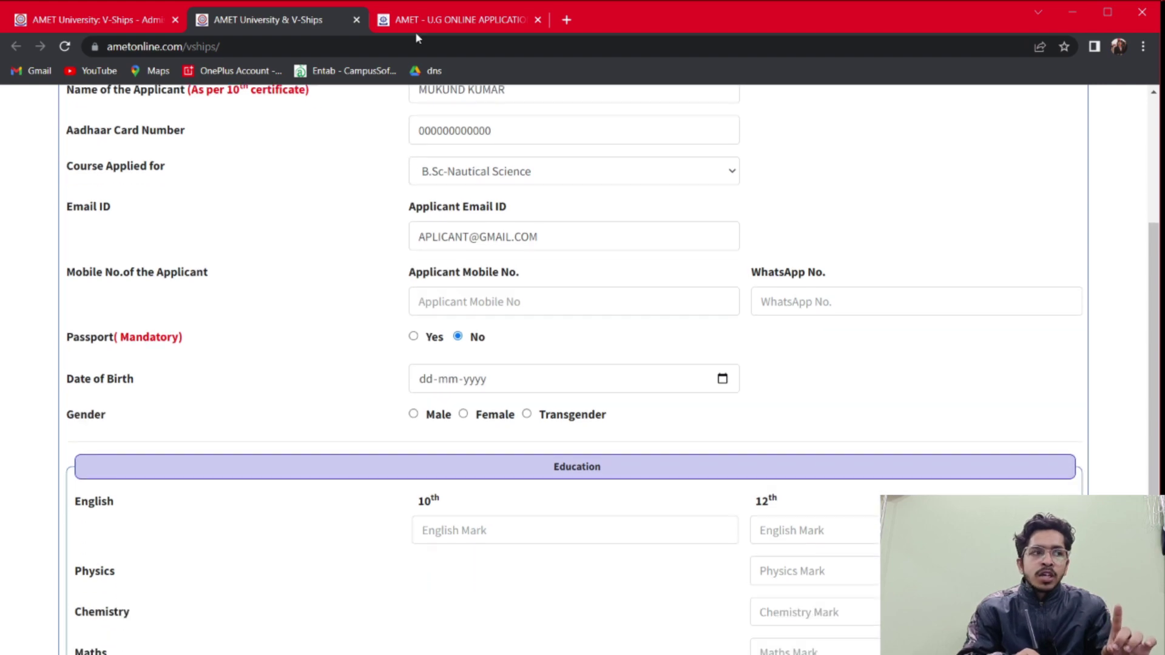
Pick 19 August 2003 as the date of birth in the date picker
key(Tab)
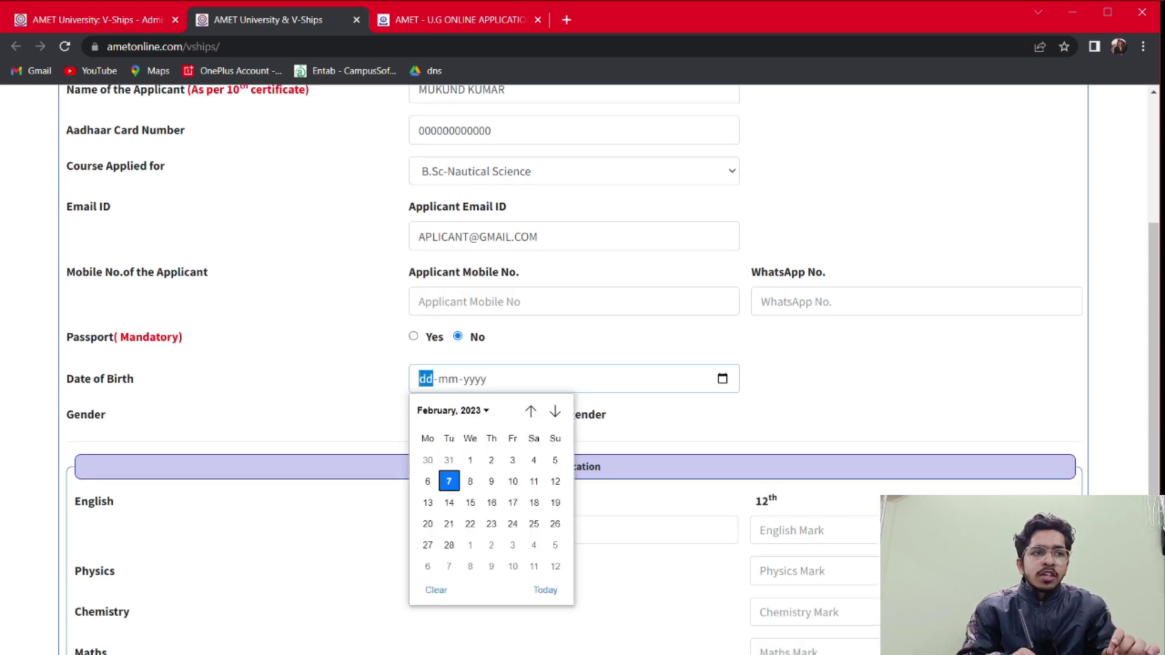
click(452, 411)
scroll(486, 509, up, 15)
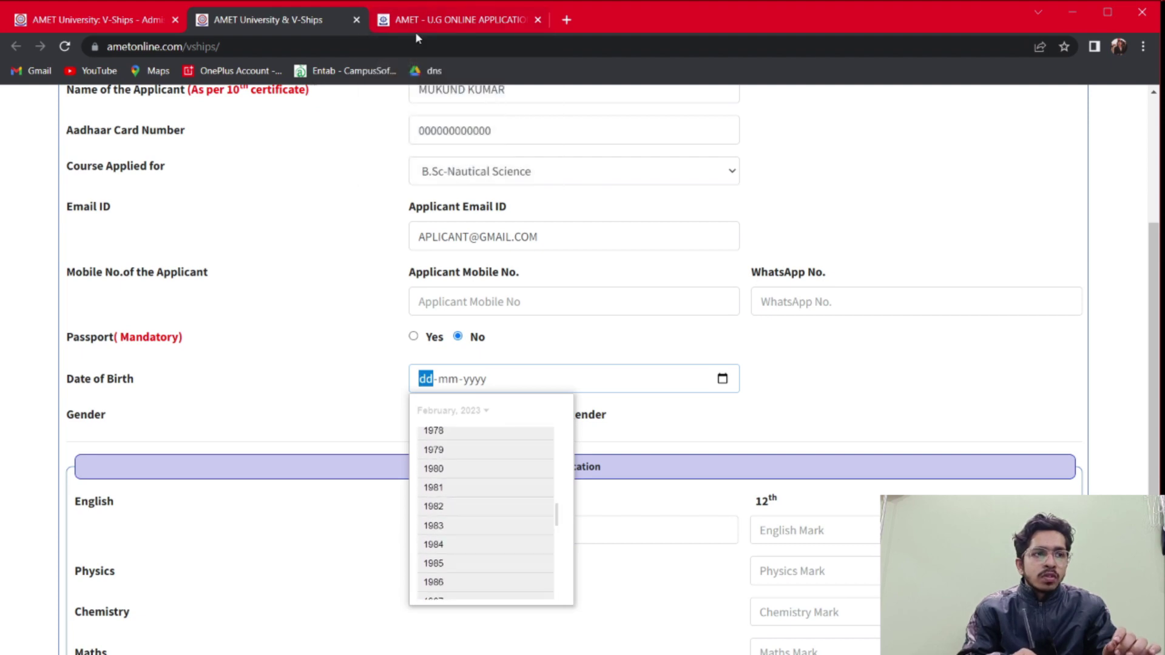
scroll(486, 510, down, 6)
scroll(485, 510, down, 3)
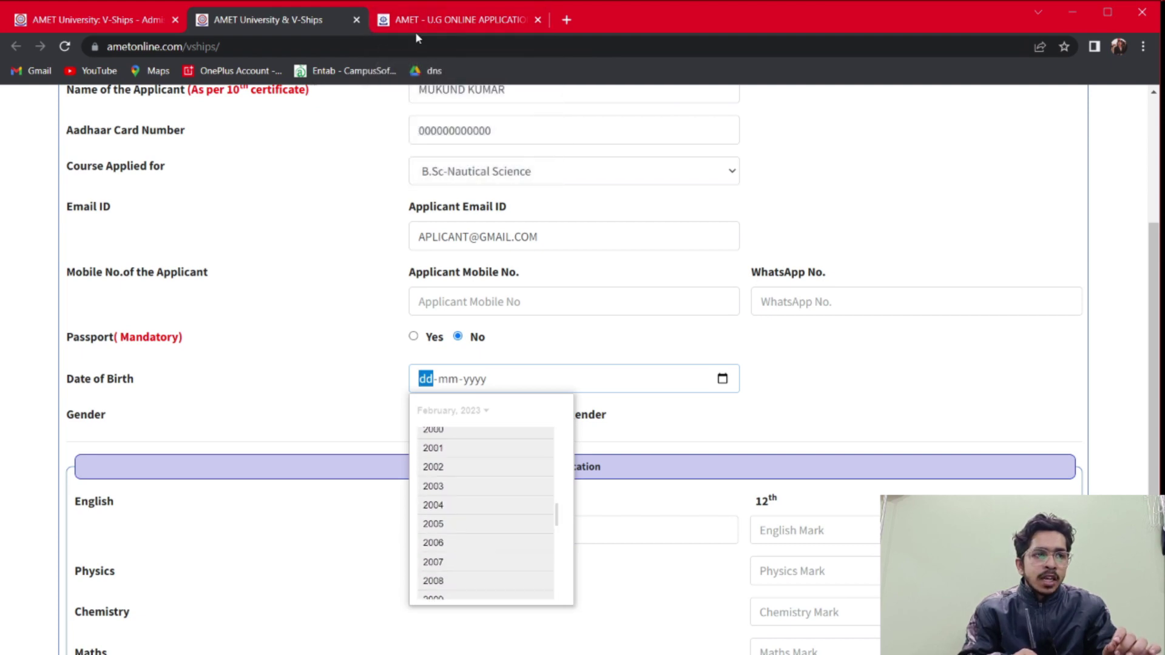
click(434, 479)
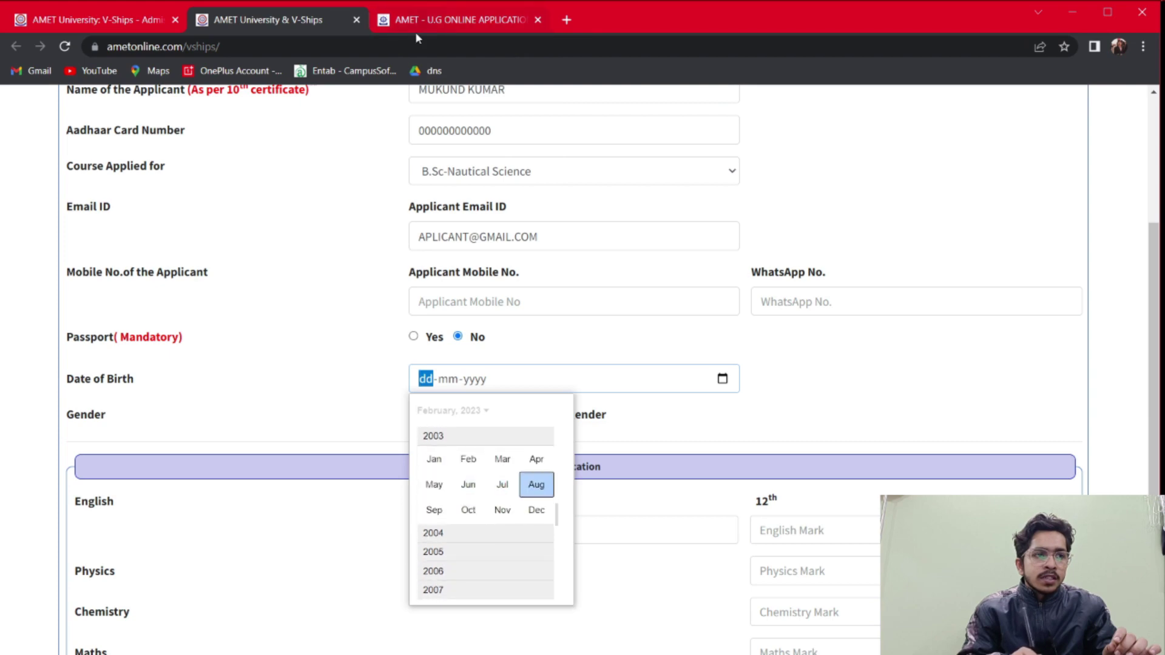
key(Return)
key(Down)
key(Down)
key(Right)
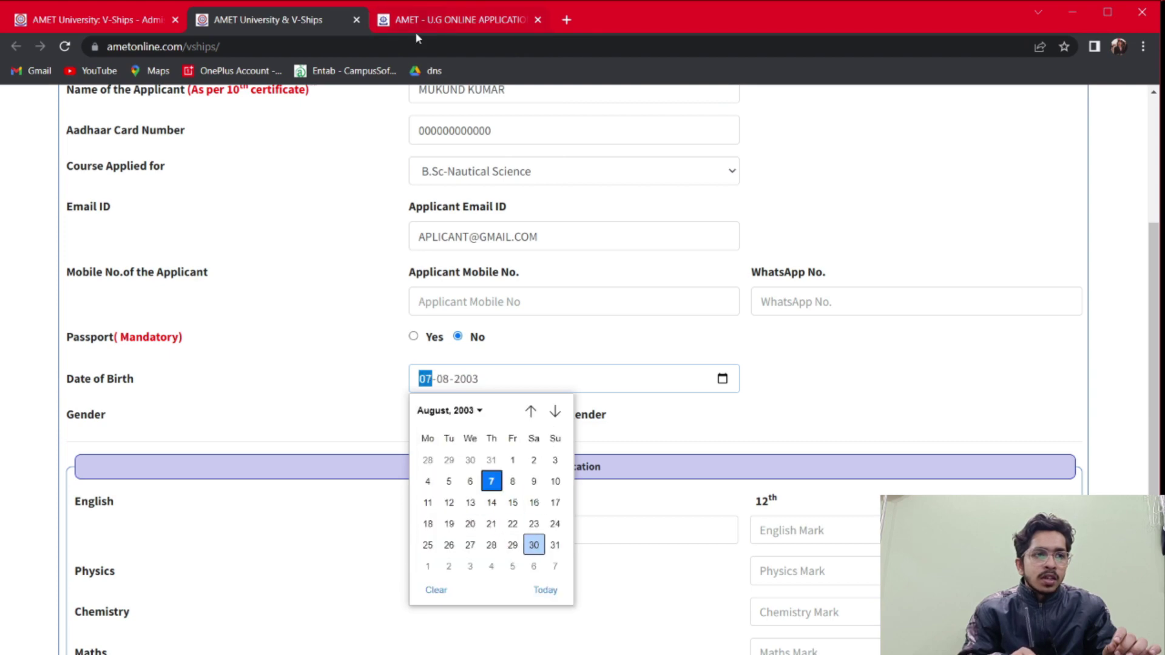
key(Left)
key(Left)
key(Left)
key(Left)
key(Up)
key(Return)
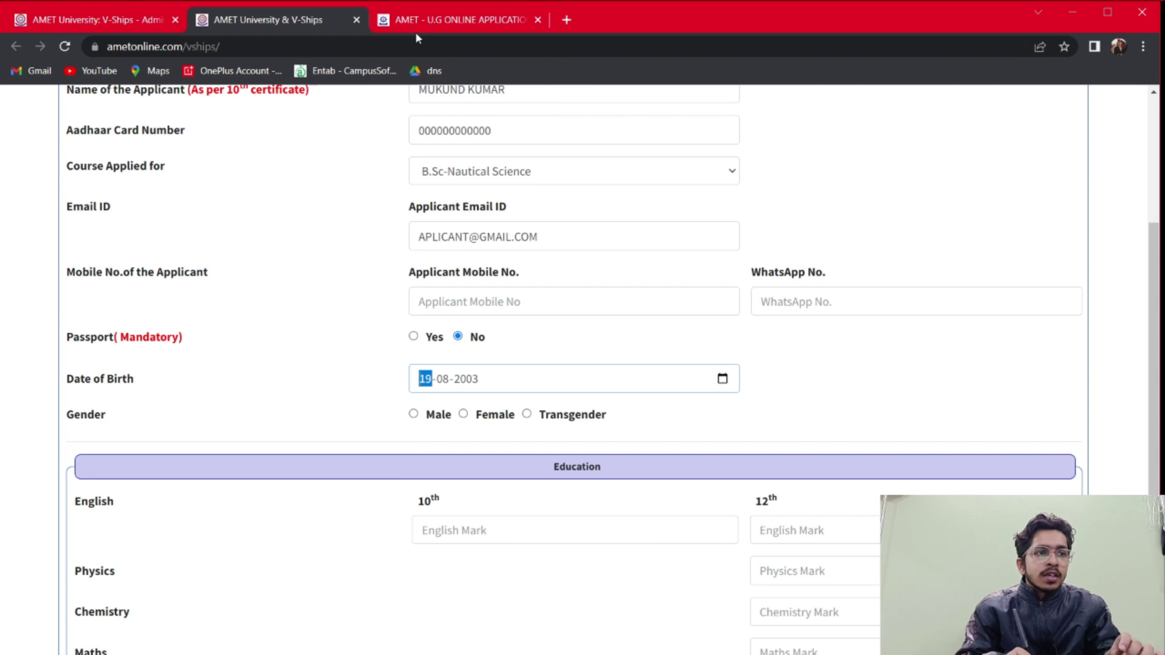
key(Tab)
Mark the applicant's gender as Male
key(Down)
key(Down)
key(Down)
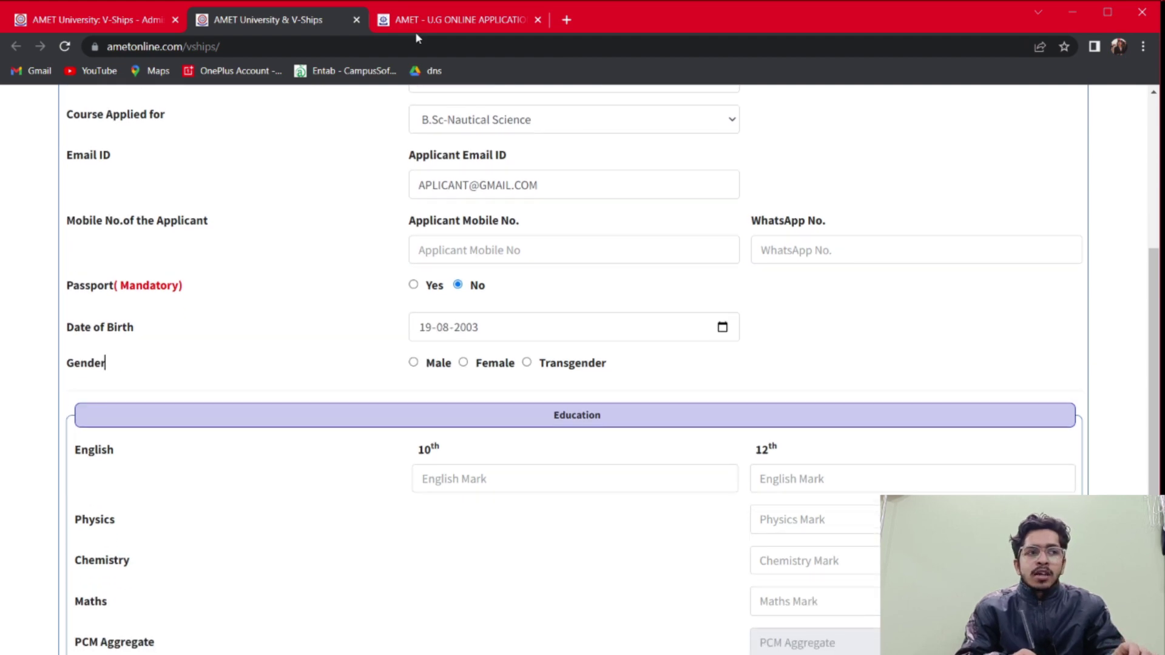
key(Tab)
key(space)
scroll(582, 364, down, 3)
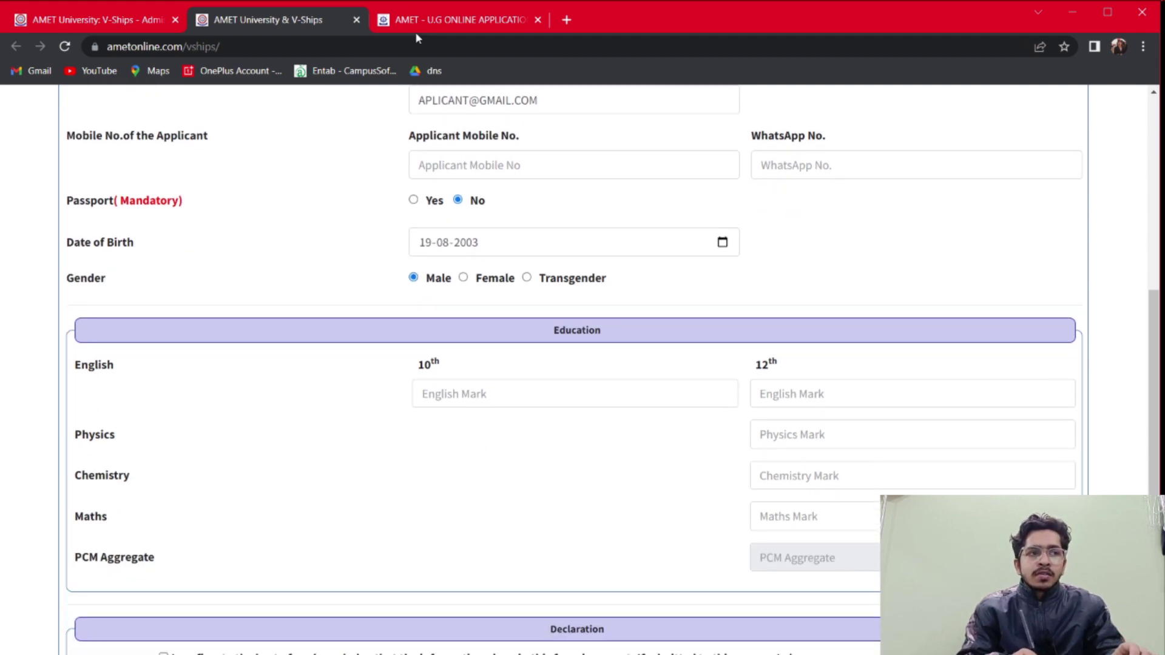
Move through the 10th English, 12th English, Physics and Maths mark fields
key(Tab)
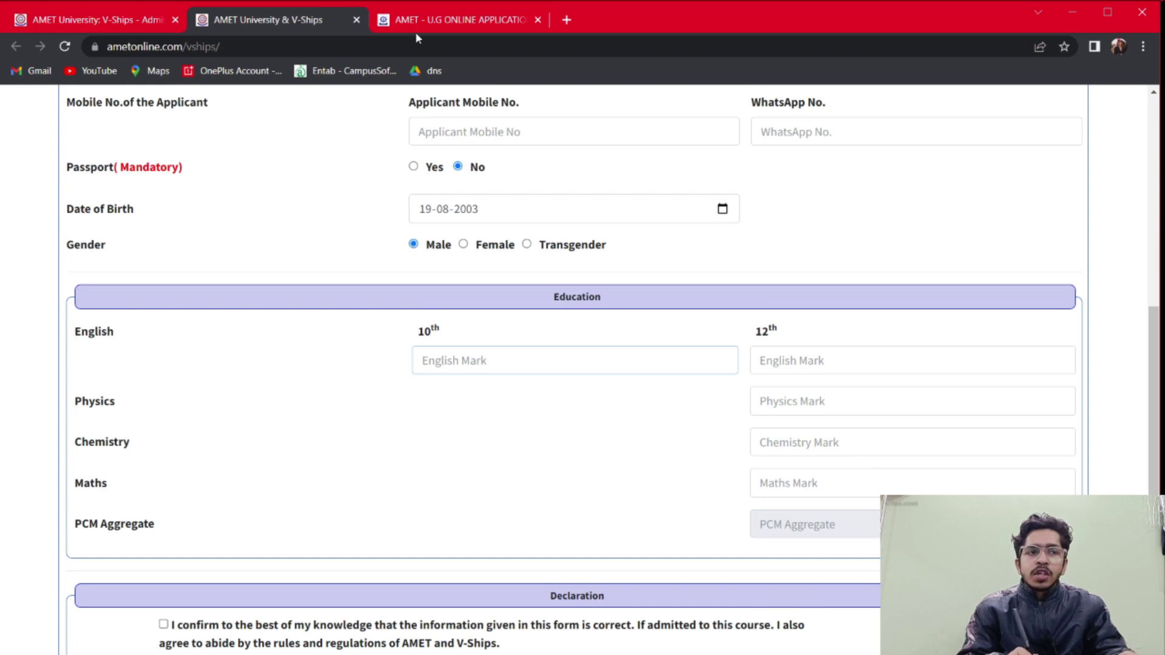
scroll(417, 34, down, 1)
key(Tab)
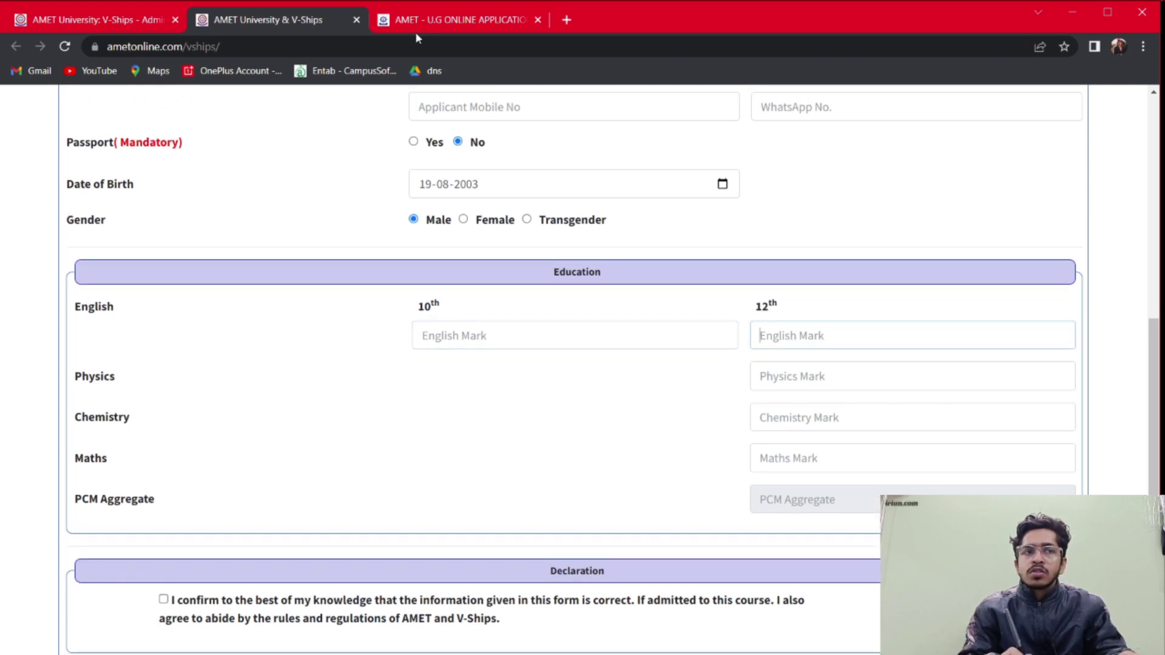
key(Tab)
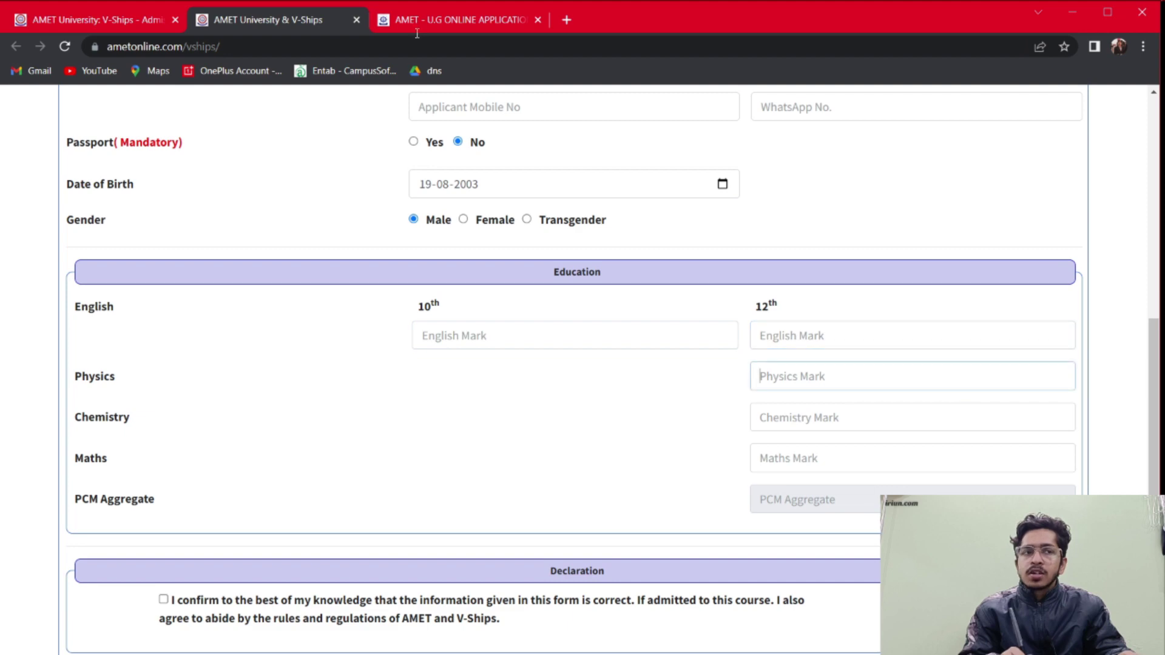
key(Tab)
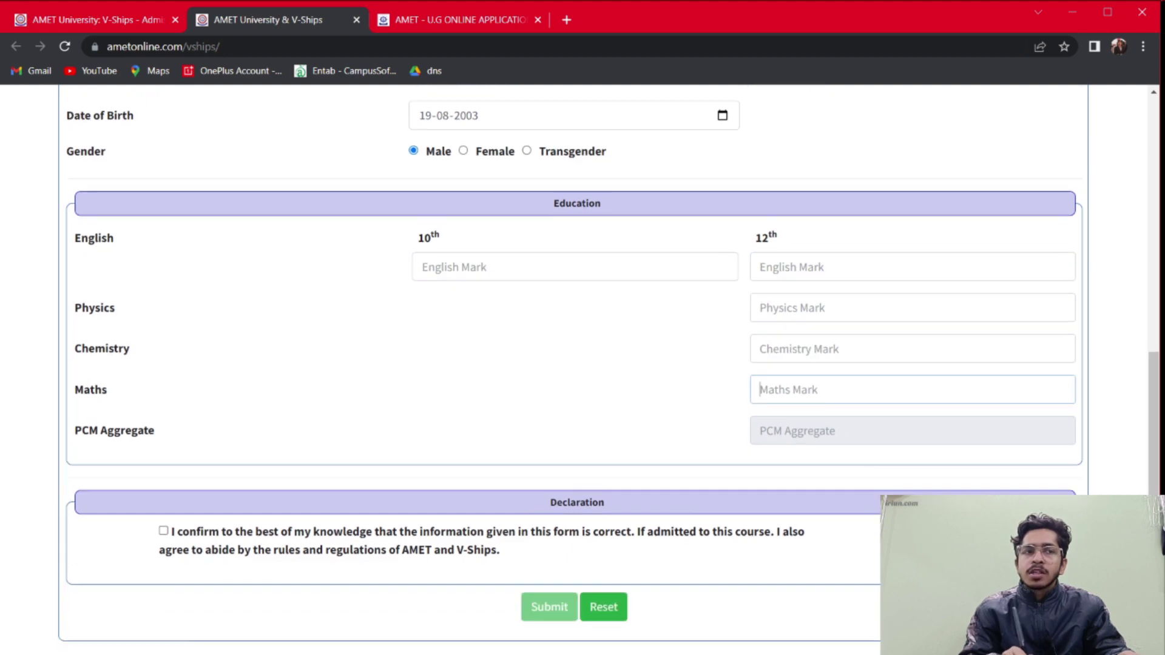
scroll(417, 34, down, 1)
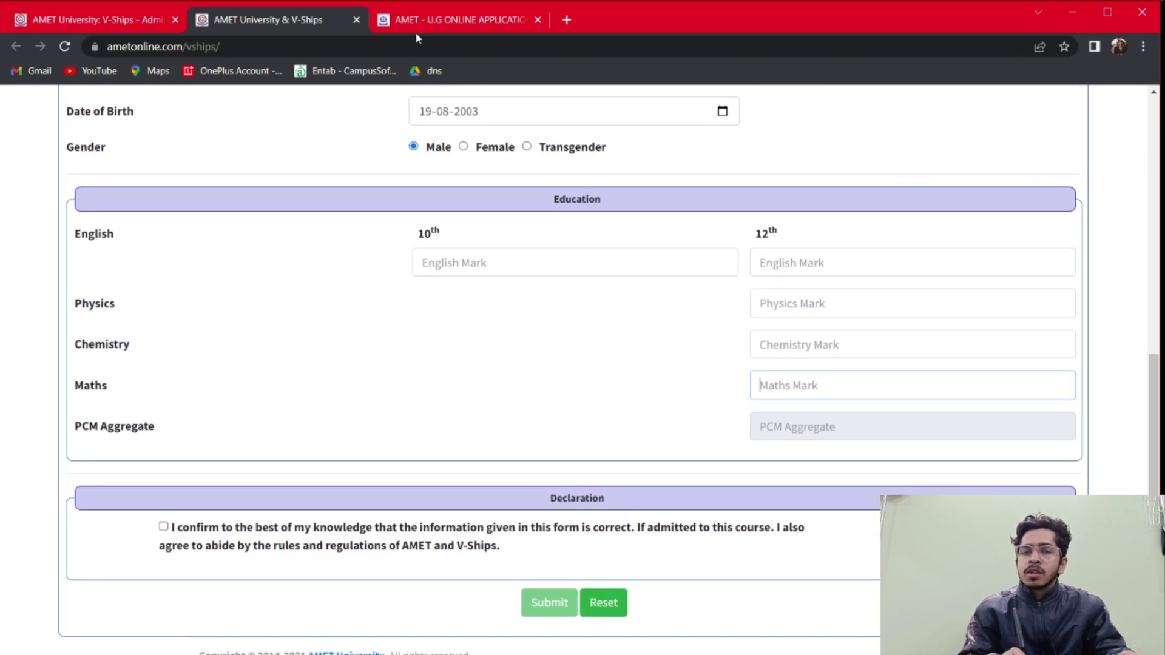
scroll(416, 37, down, 1)
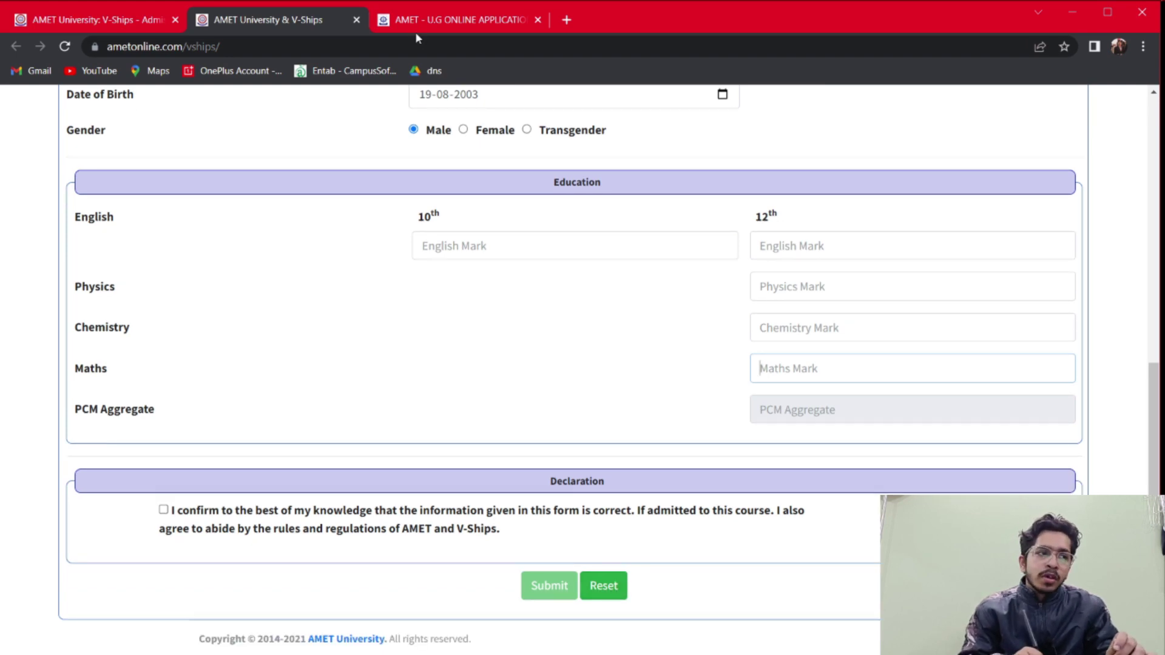
Tick the Declaration checkbox to enable Submit, then review the form from top to bottom
key(Tab)
key(space)
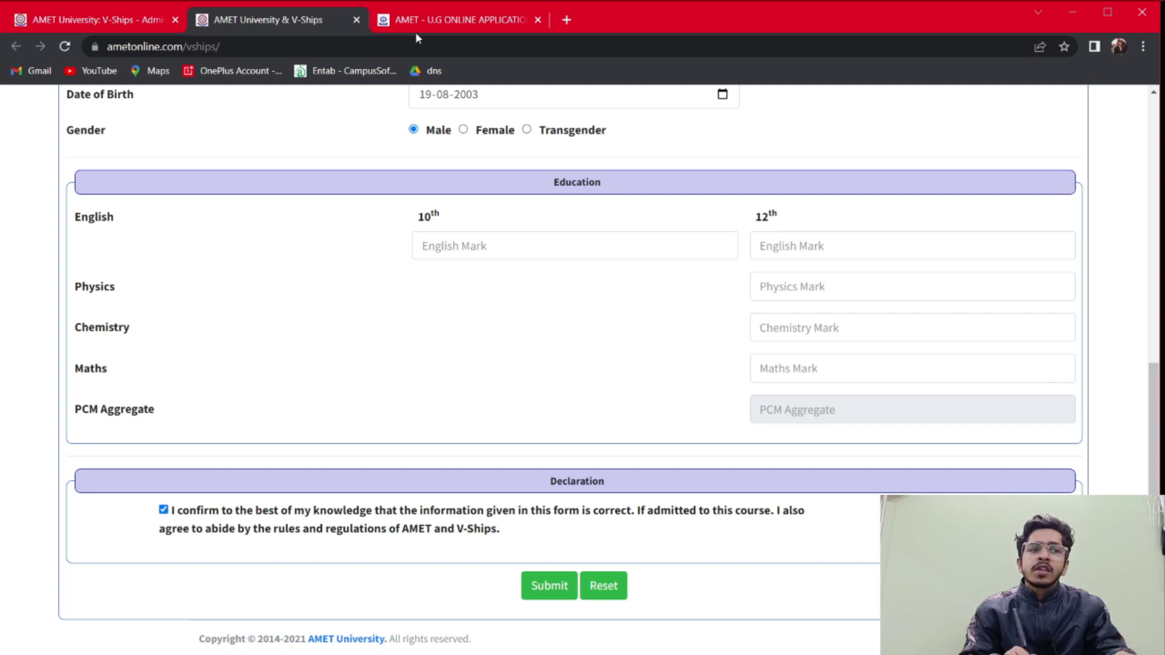
key(Home)
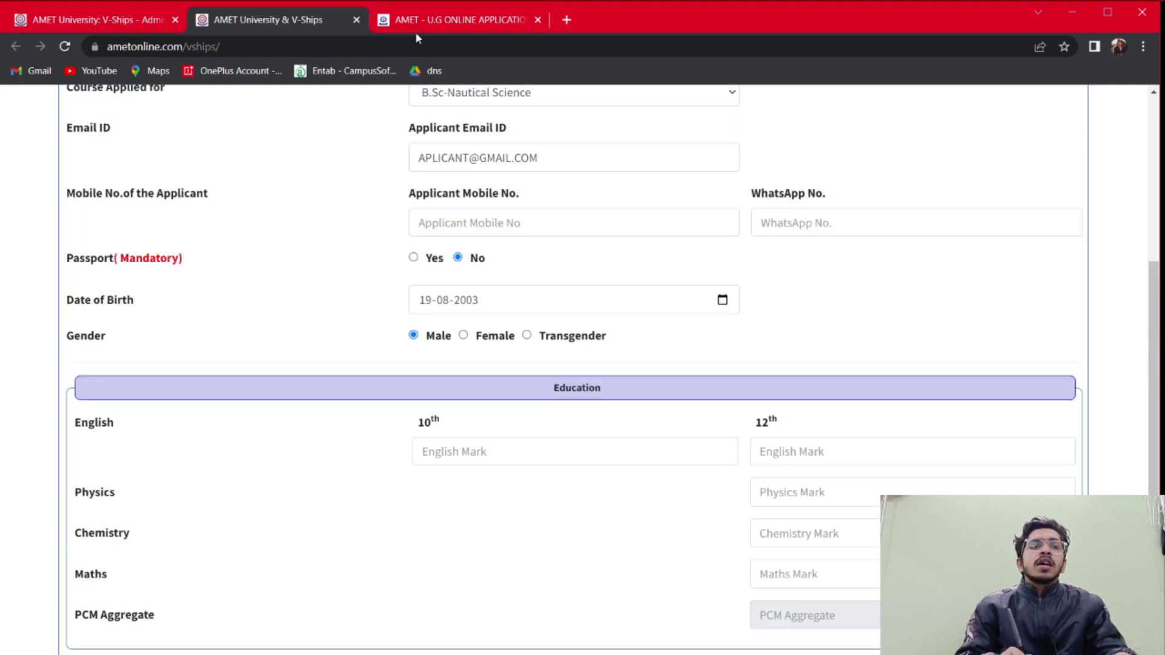
key(End)
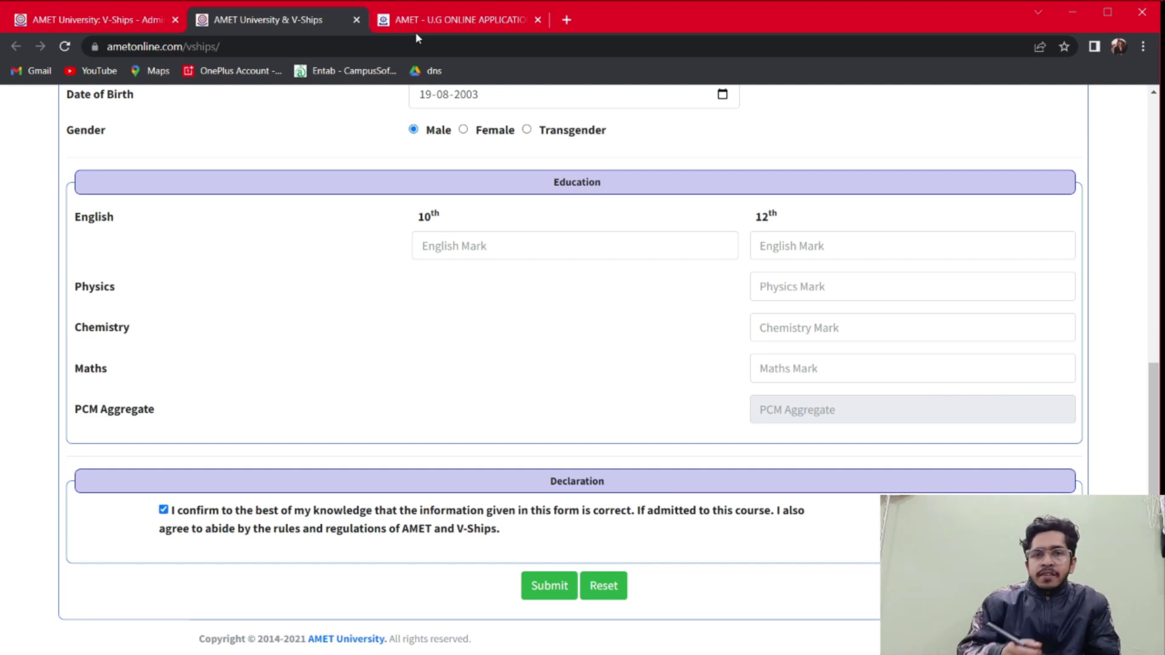
key(Home)
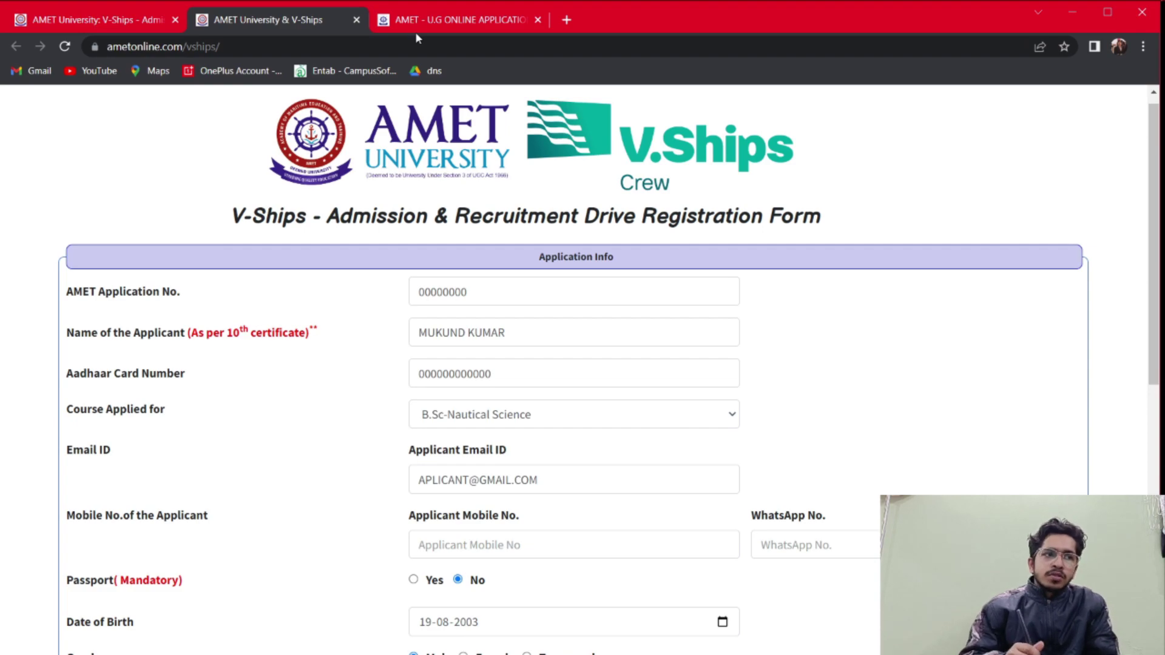
key(End)
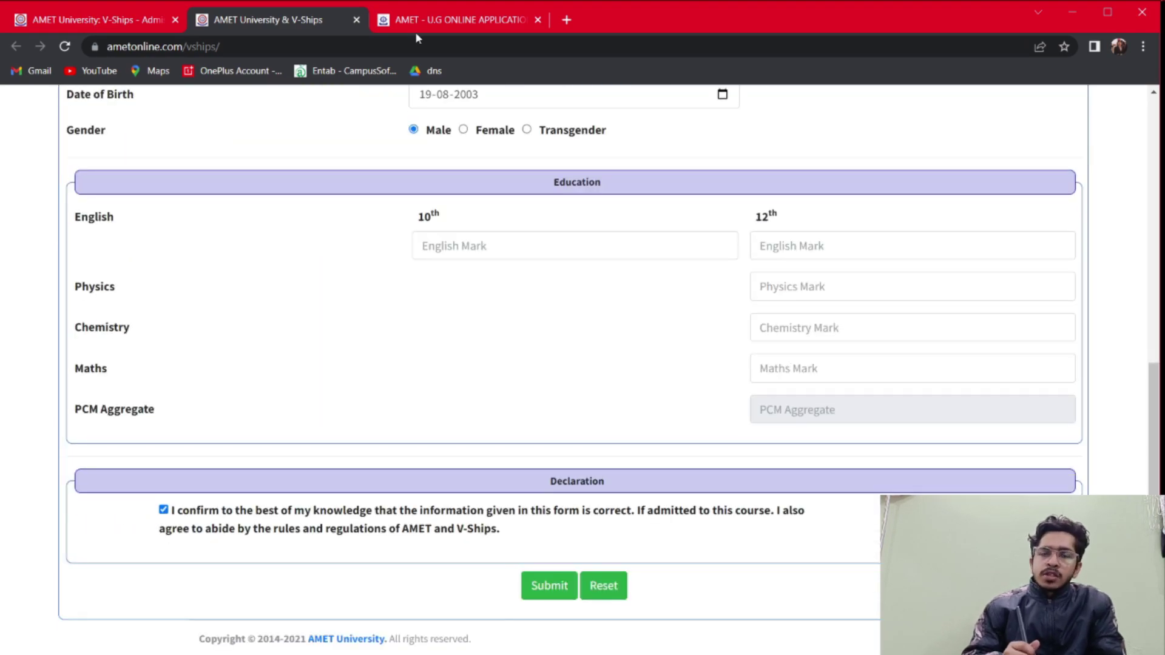